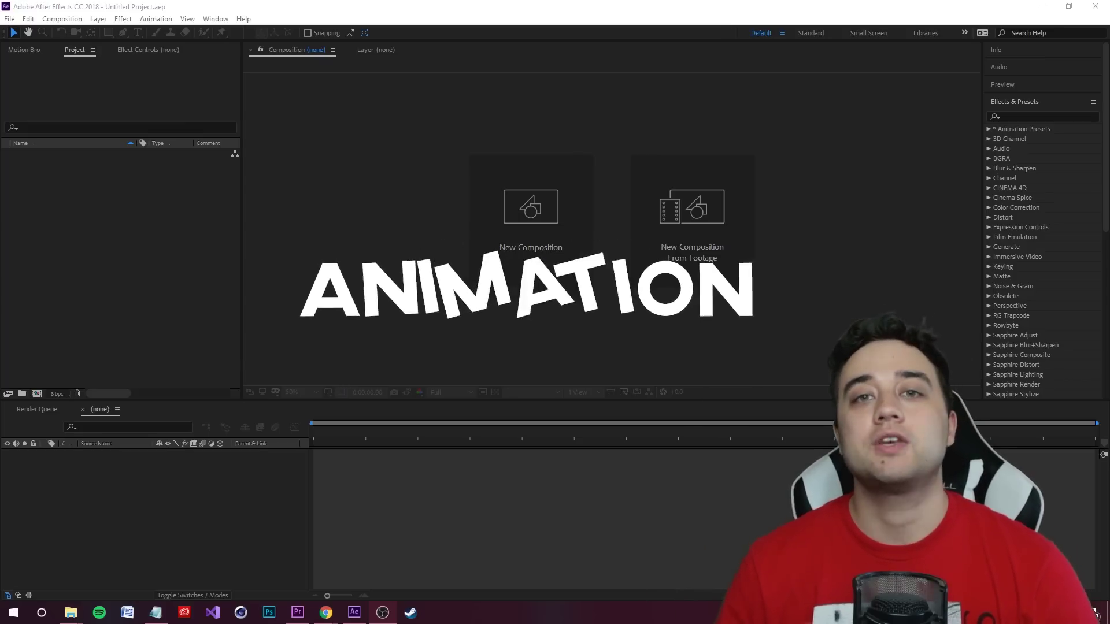
Start the free Windows download of Animation Composer from the Mister Horse page.
{"action": "key", "text": "alt+Tab"}
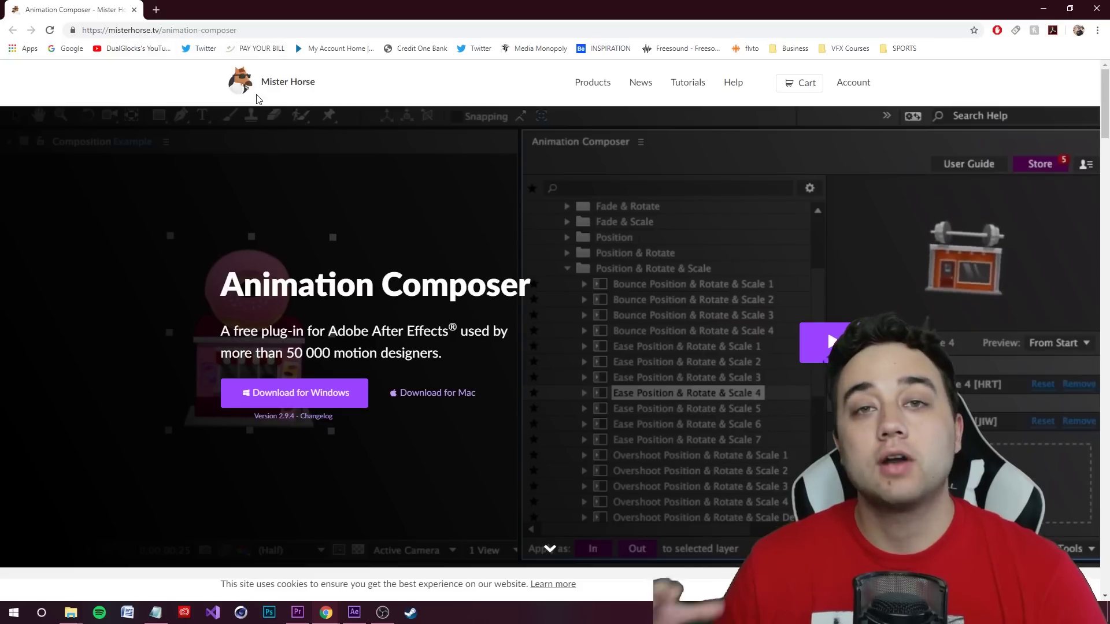
{"action": "scroll", "coordinate": [259, 99], "scroll_direction": "down", "scroll_amount": 7}
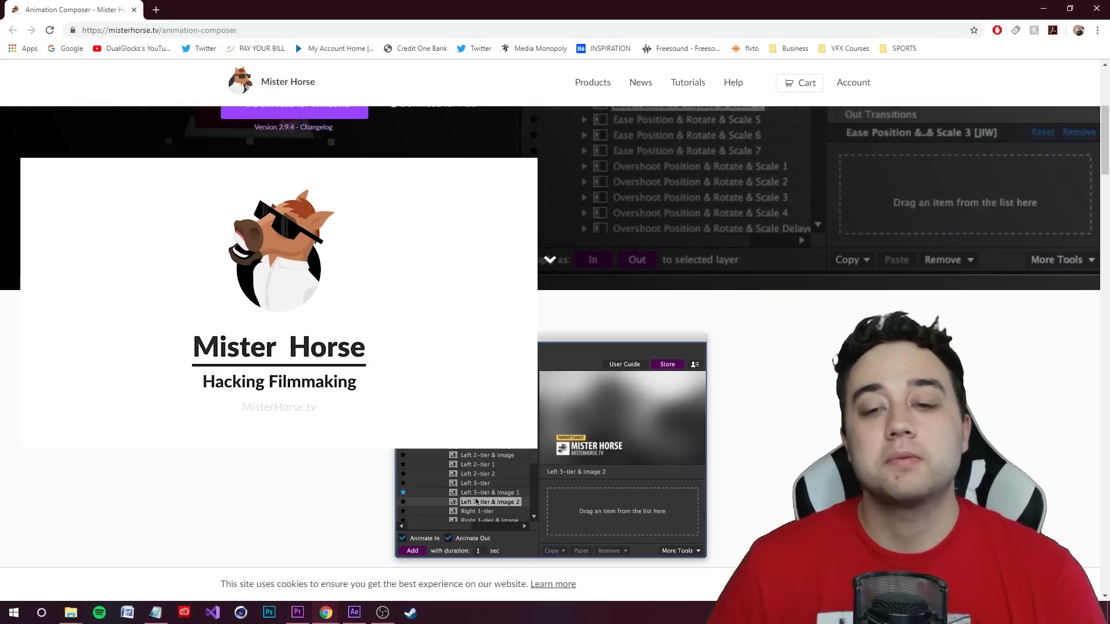
{"action": "scroll", "coordinate": [190, 281], "scroll_direction": "up", "scroll_amount": 6}
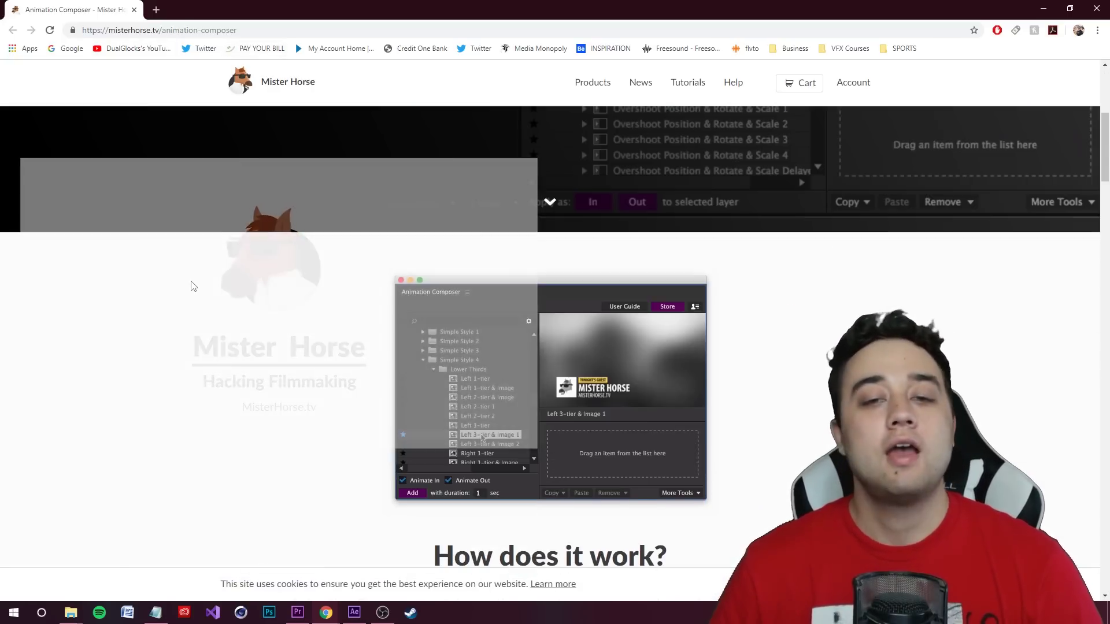
{"action": "scroll", "coordinate": [187, 404], "scroll_direction": "up", "scroll_amount": 2}
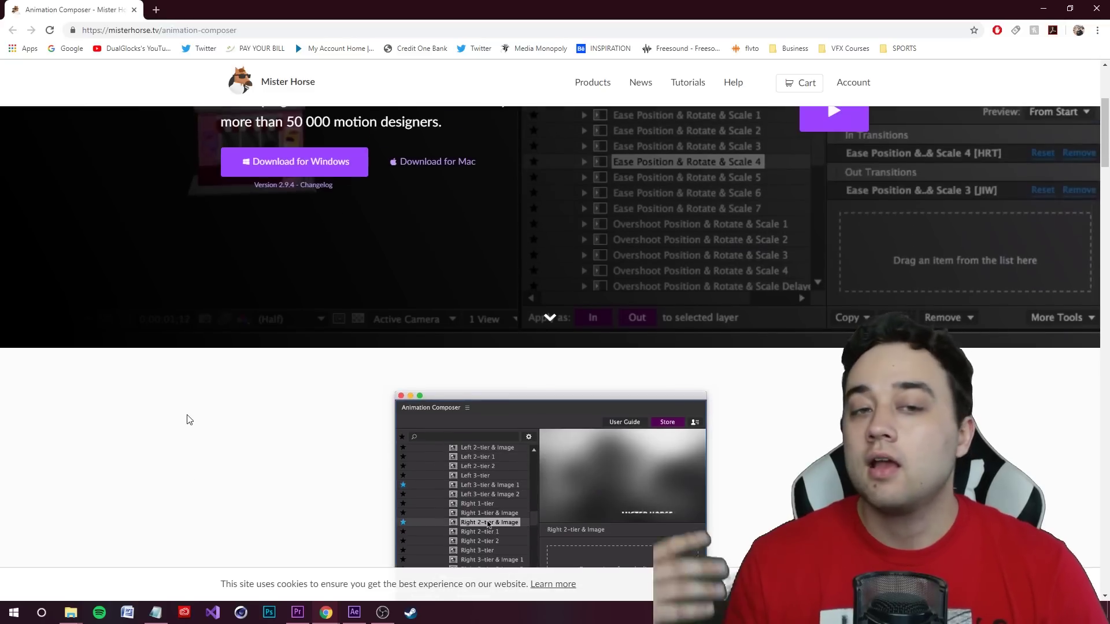
{"action": "scroll", "coordinate": [297, 429], "scroll_direction": "up", "scroll_amount": 4}
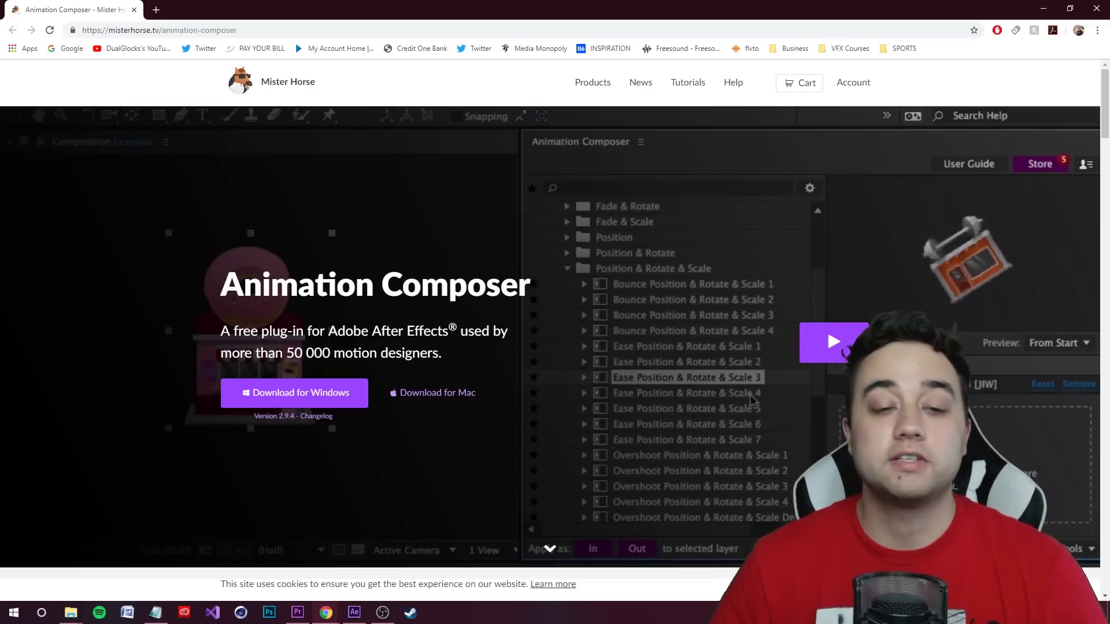
{"action": "left_click", "coordinate": [298, 393]}
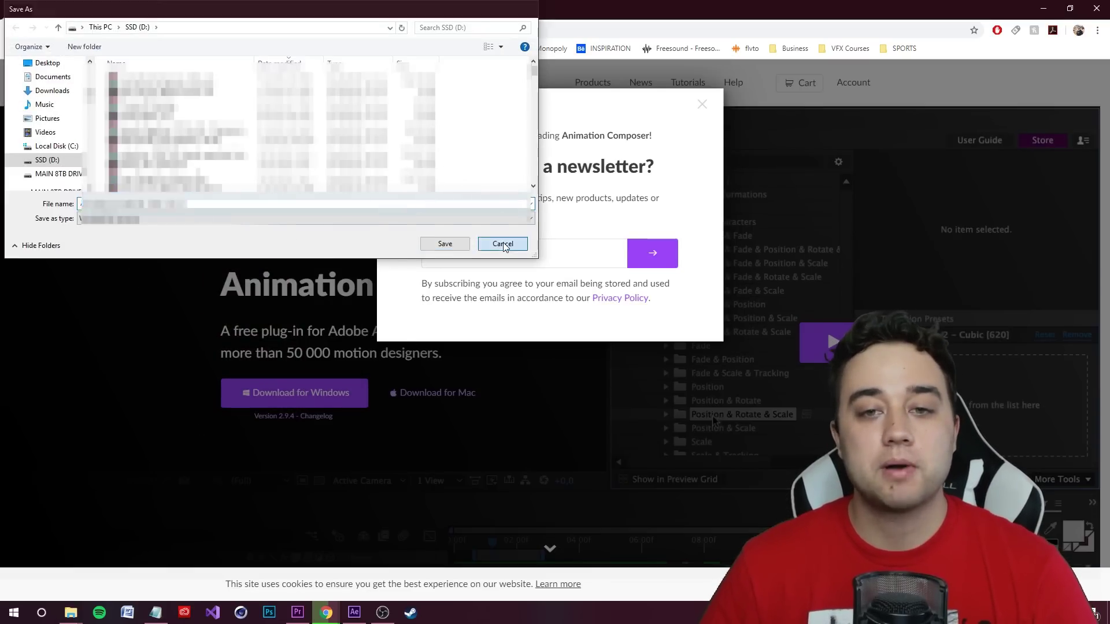
Cancel the Save As dialog and bring up the AnimationComposer_2.9.4_win folder window.
{"action": "left_click", "coordinate": [503, 243]}
{"action": "mouse_move", "coordinate": [72, 614]}
{"action": "left_click", "coordinate": [63, 581]}
{"action": "left_click_drag", "start_coordinate": [588, 109], "coordinate": [493, 113]}
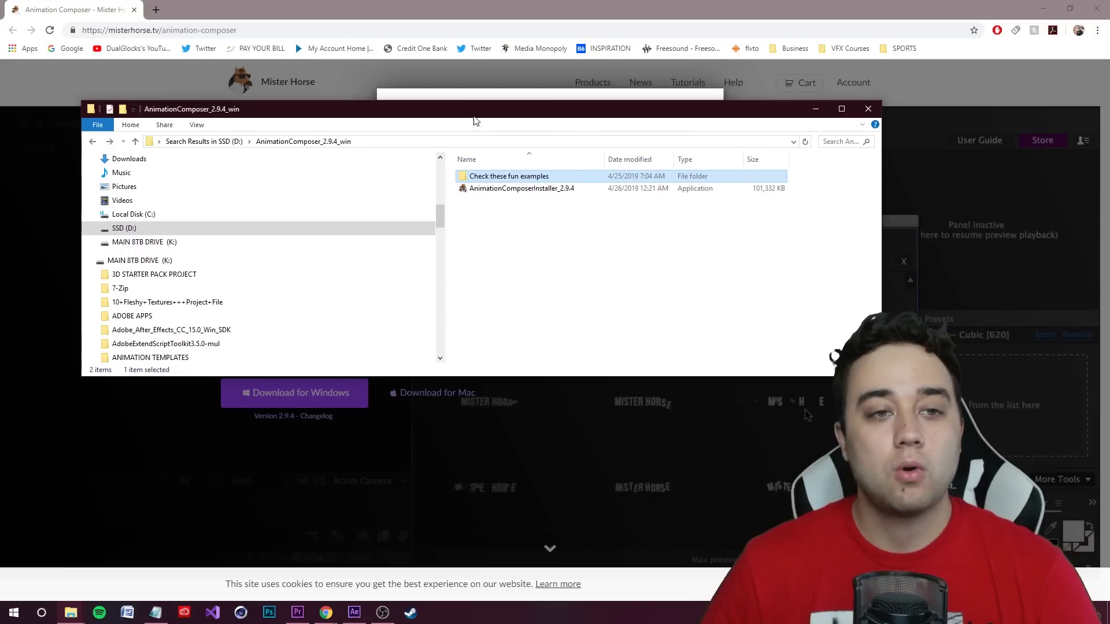
{"action": "left_click", "coordinate": [552, 217]}
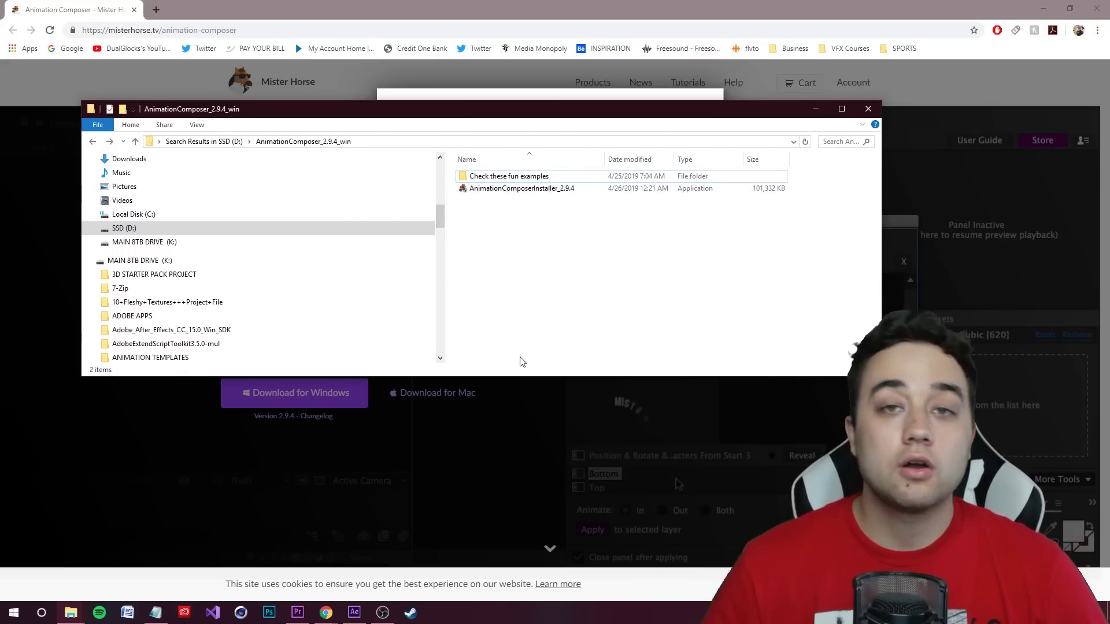
Browse the Check these fun examples and Footage folders, then return to After Effects.
{"action": "double_click", "coordinate": [489, 176]}
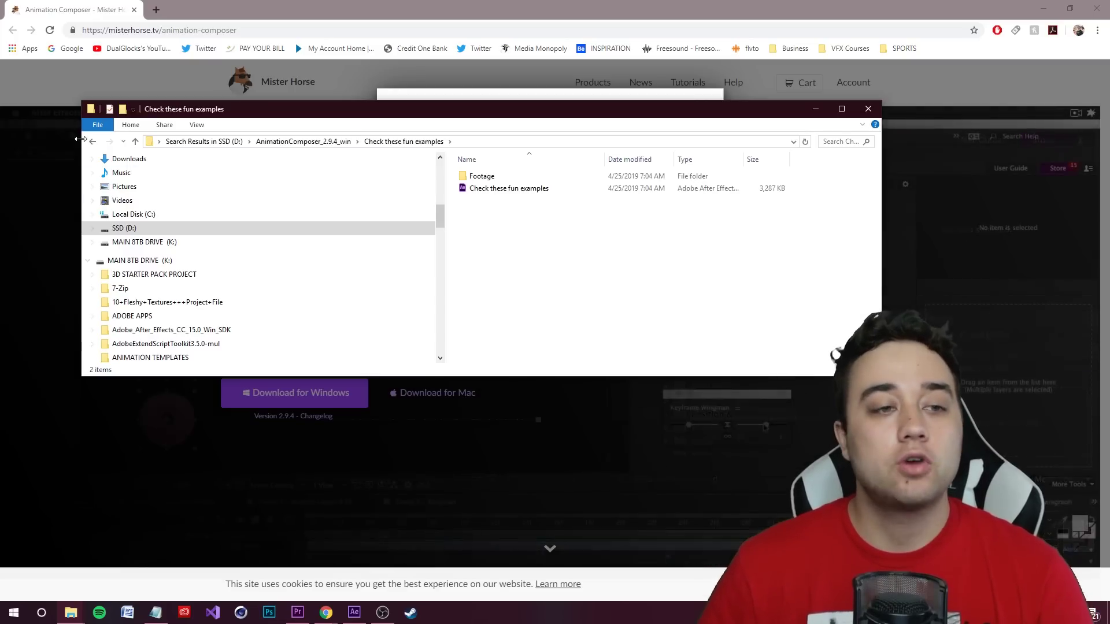
{"action": "key", "text": "alt+Left"}
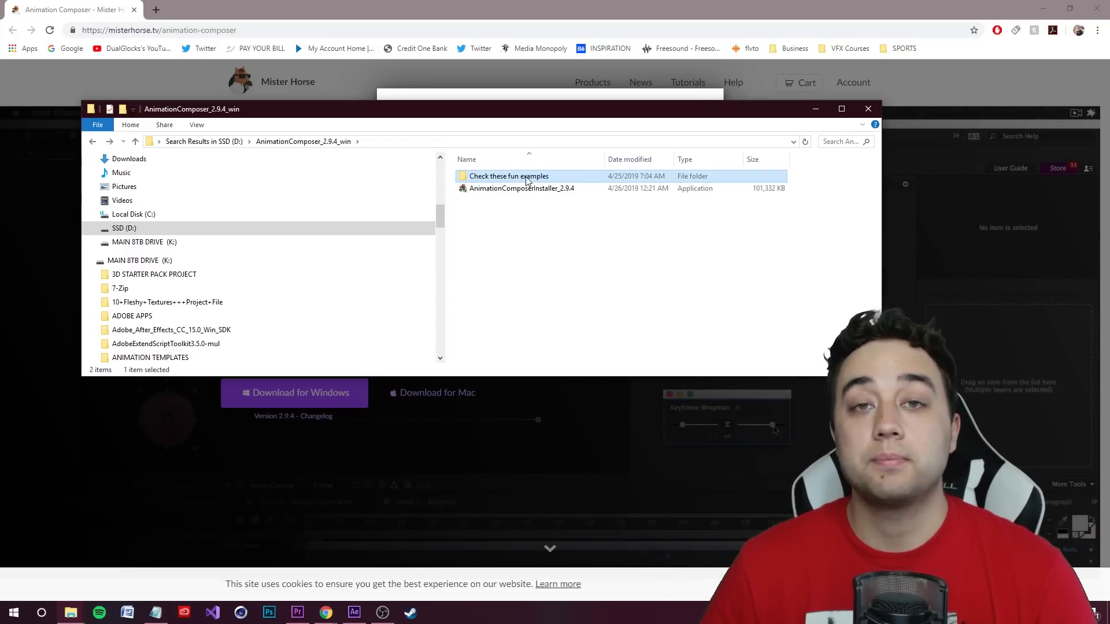
{"action": "double_click", "coordinate": [527, 178]}
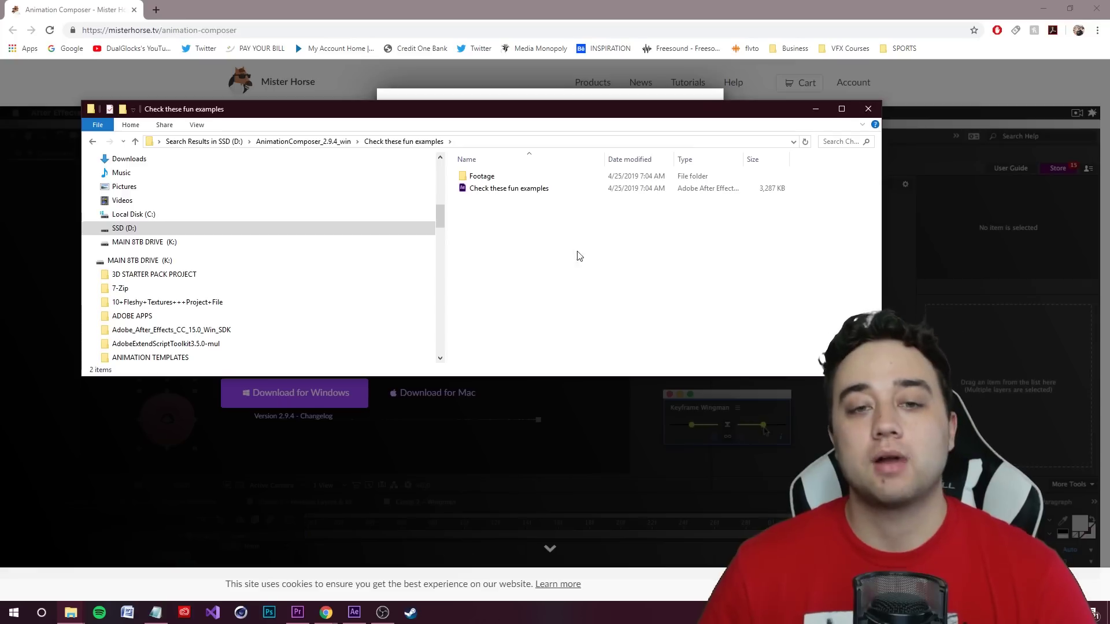
{"action": "double_click", "coordinate": [481, 176]}
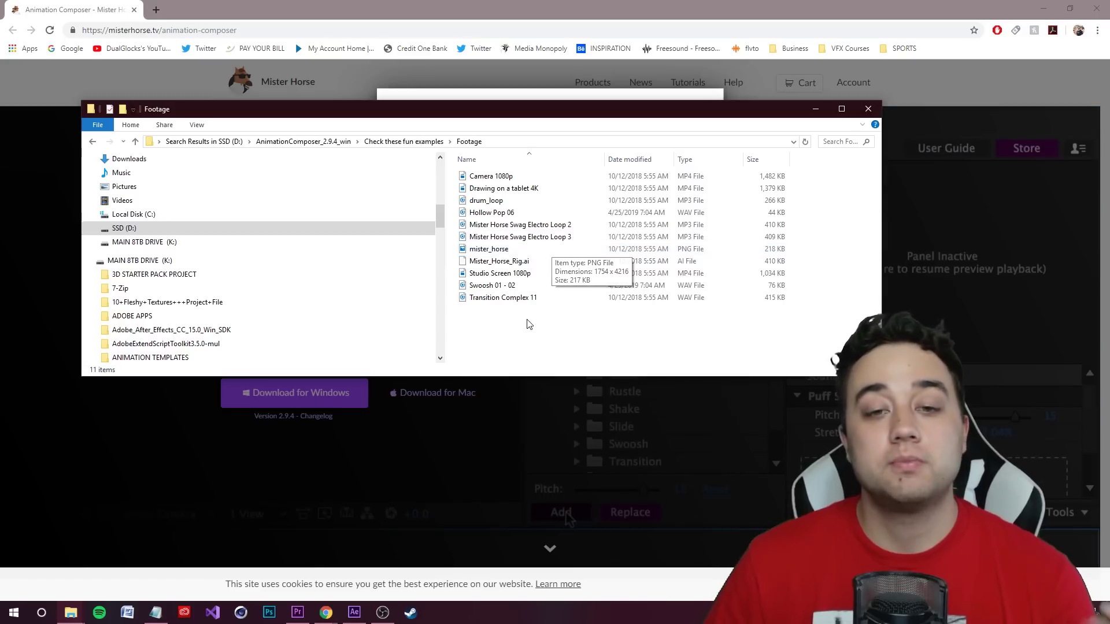
{"action": "left_click", "coordinate": [92, 142]}
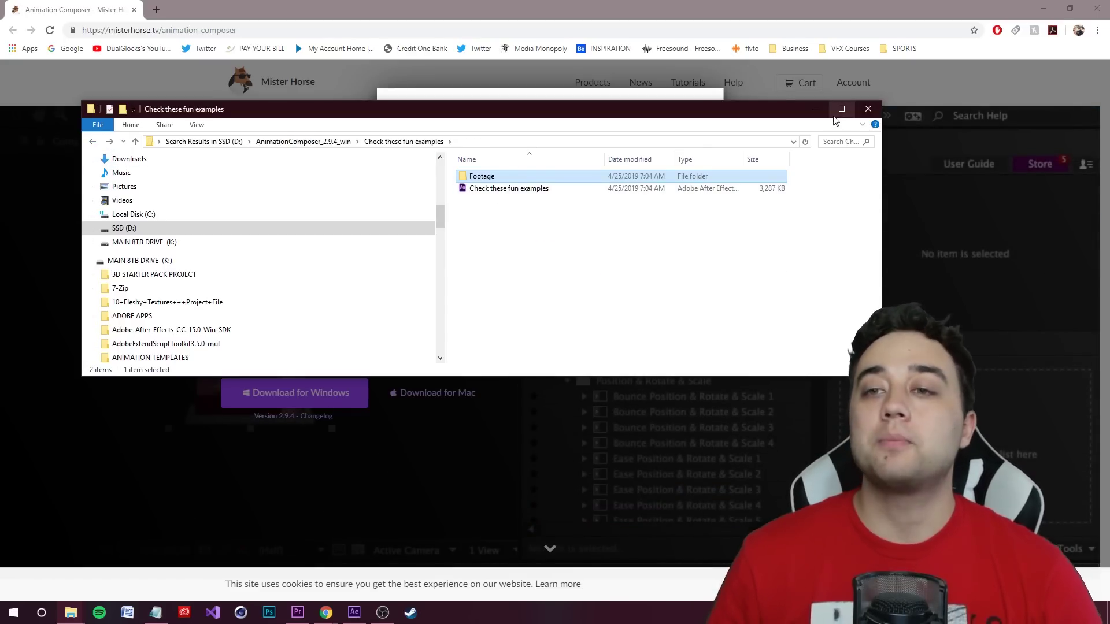
{"action": "left_click", "coordinate": [815, 109]}
{"action": "left_click", "coordinate": [359, 615]}
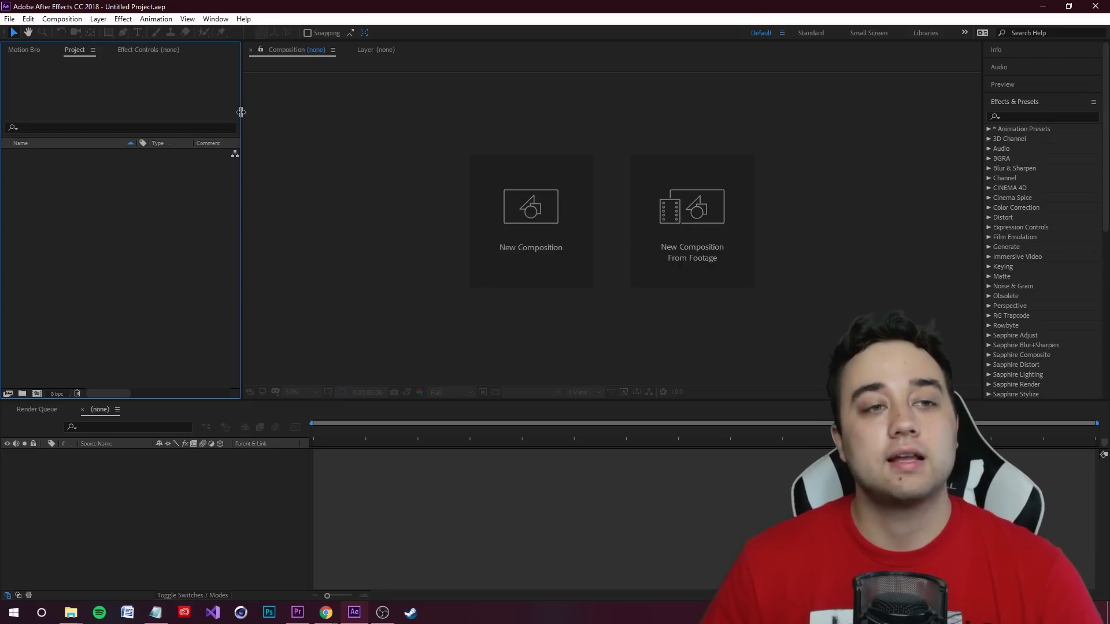
Open Window > Animation Composer and widen the panel to show Transition Presets, Effect Presets, Precomps and Sounds.
{"action": "left_click", "coordinate": [213, 19]}
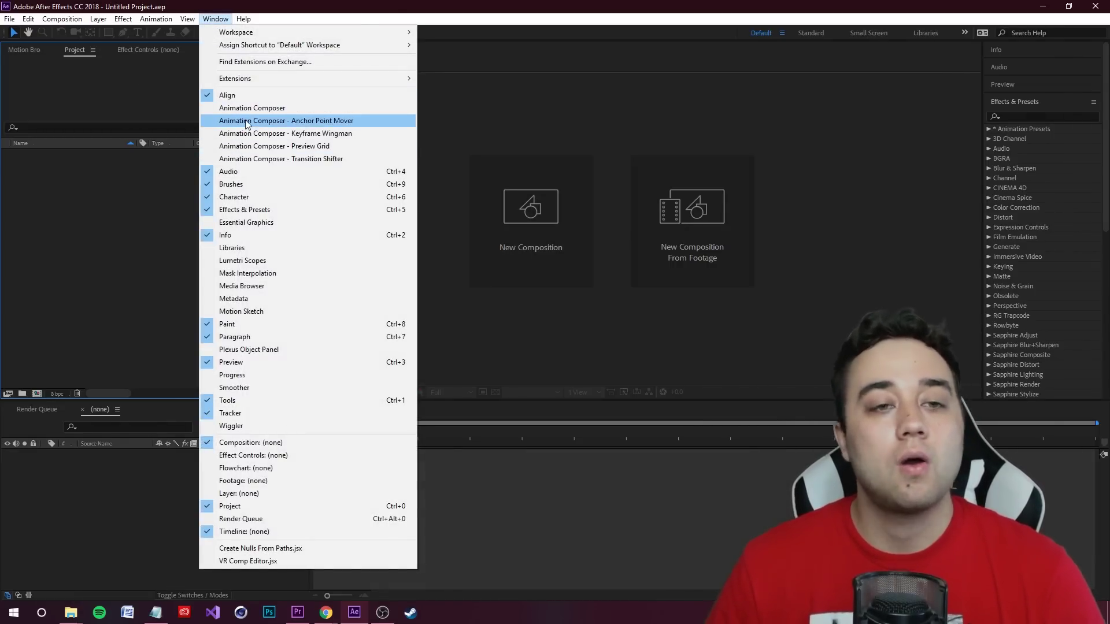
{"action": "left_click", "coordinate": [269, 108]}
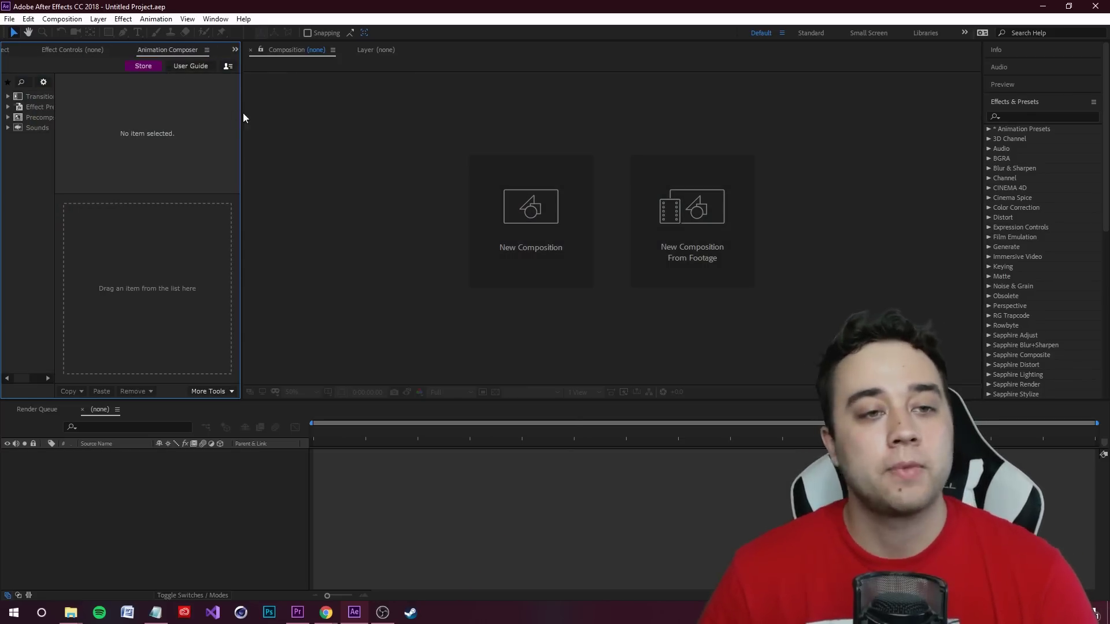
{"action": "left_click_drag", "start_coordinate": [243, 117], "coordinate": [153, 204]}
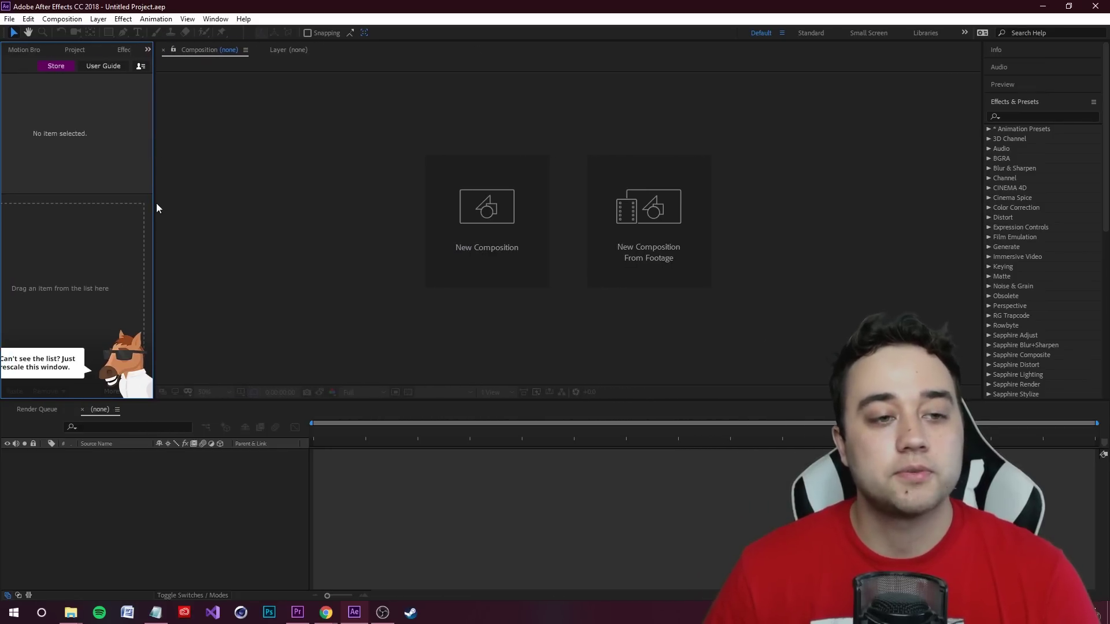
{"action": "left_click_drag", "start_coordinate": [156, 204], "coordinate": [302, 200]}
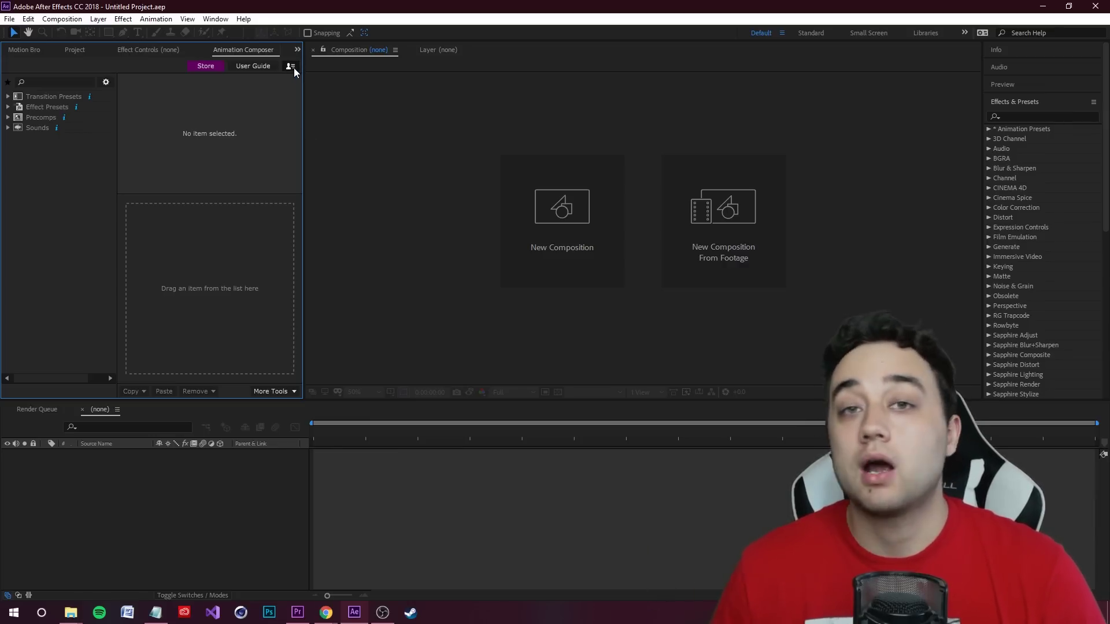
{"action": "left_click", "coordinate": [263, 66]}
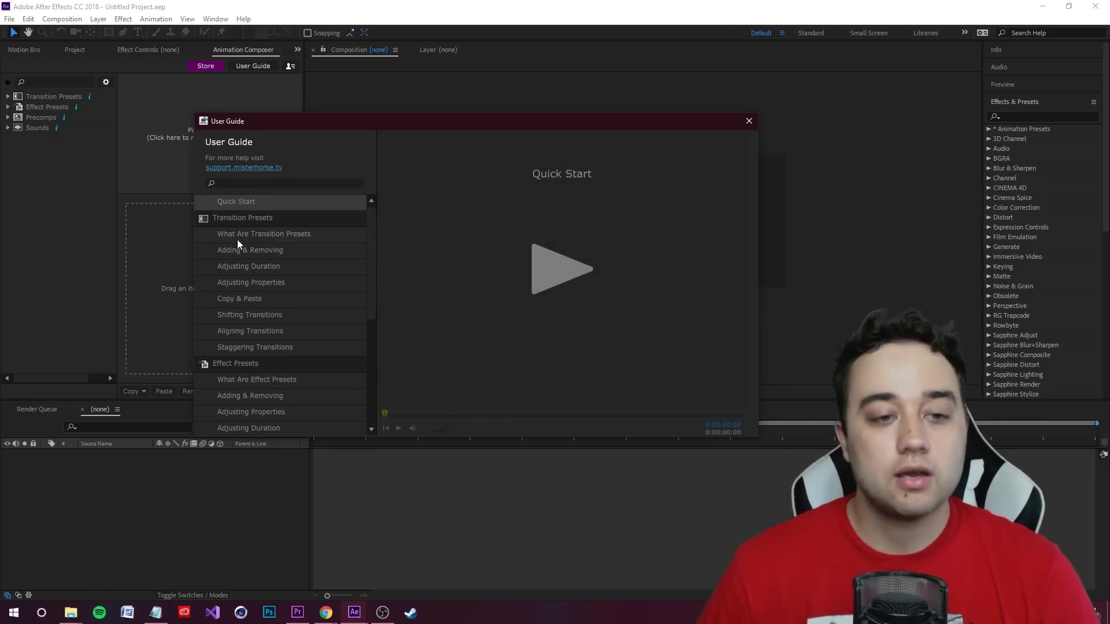
{"action": "left_click_drag", "start_coordinate": [373, 230], "coordinate": [393, 244]}
{"action": "left_click", "coordinate": [258, 283]}
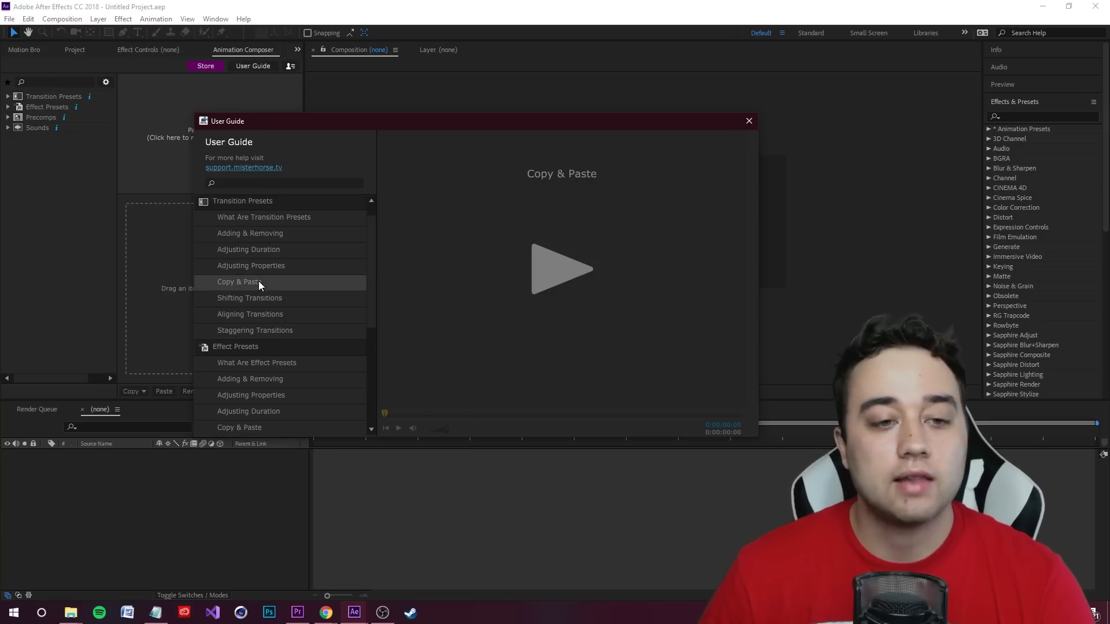
{"action": "key", "text": "Up"}
{"action": "scroll", "coordinate": [295, 356], "scroll_direction": "down", "scroll_amount": 4}
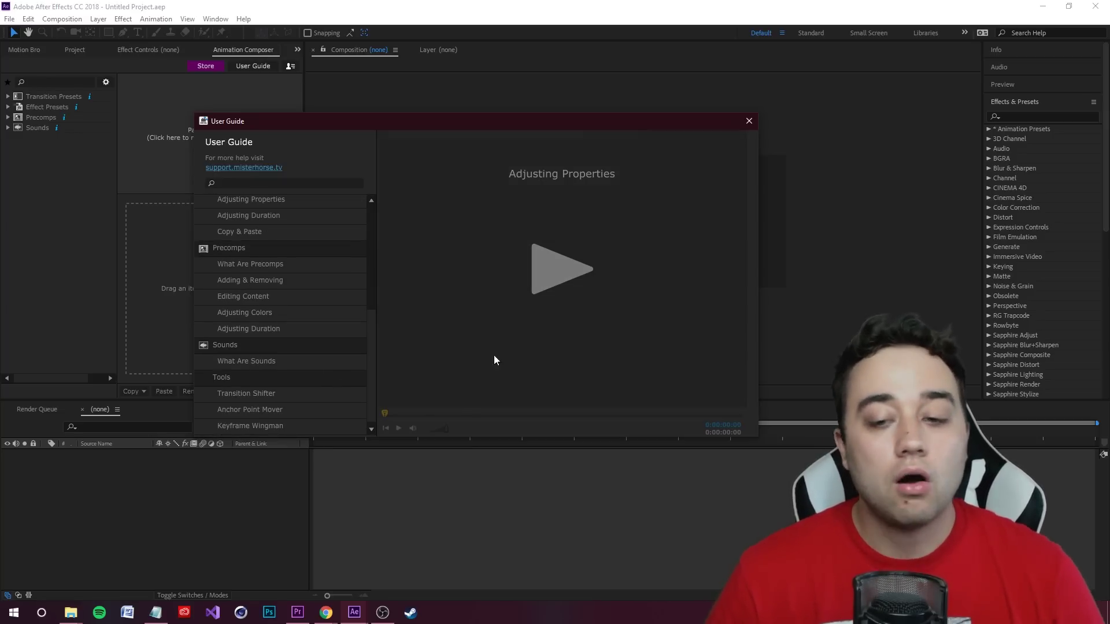
{"action": "scroll", "coordinate": [287, 338], "scroll_direction": "up", "scroll_amount": 5}
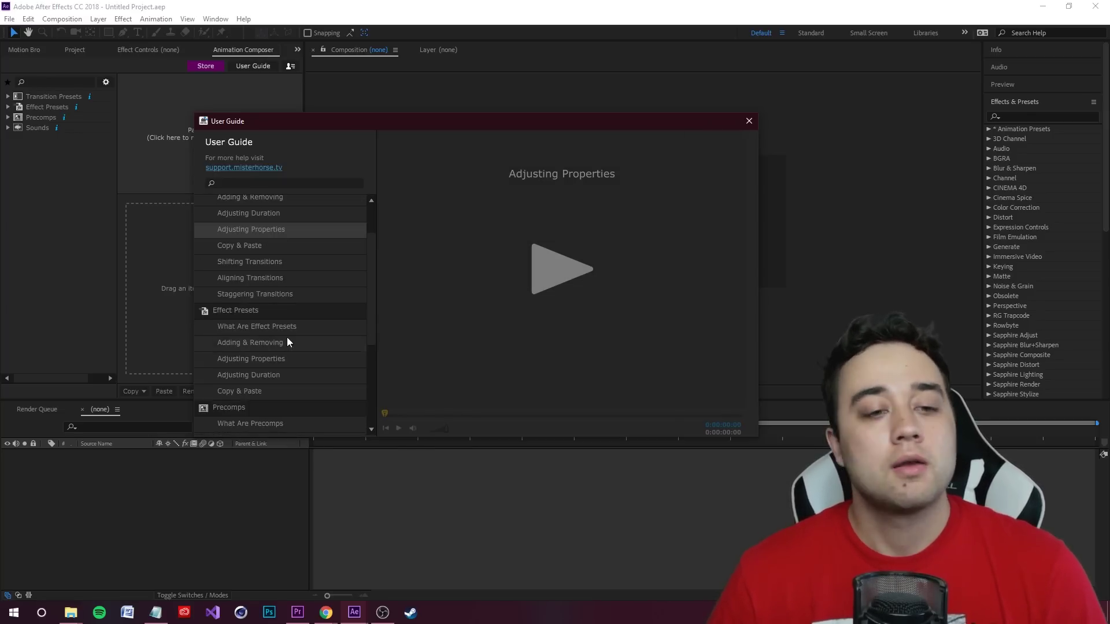
{"action": "left_click", "coordinate": [748, 121]}
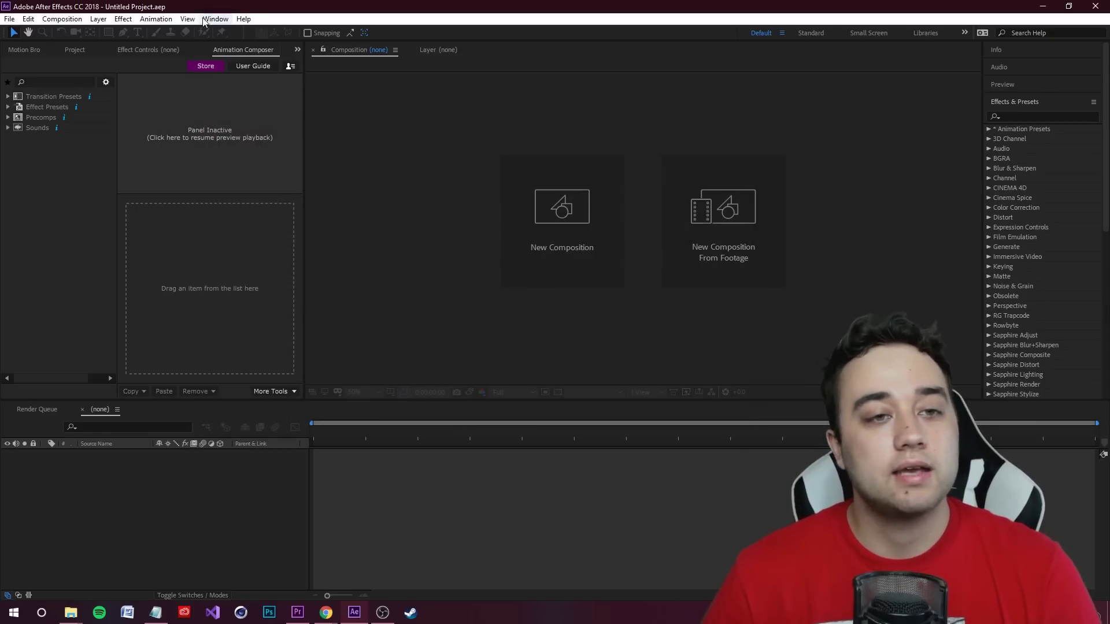
Create a new composition, Comp 1, with default settings.
{"action": "left_click", "coordinate": [74, 51]}
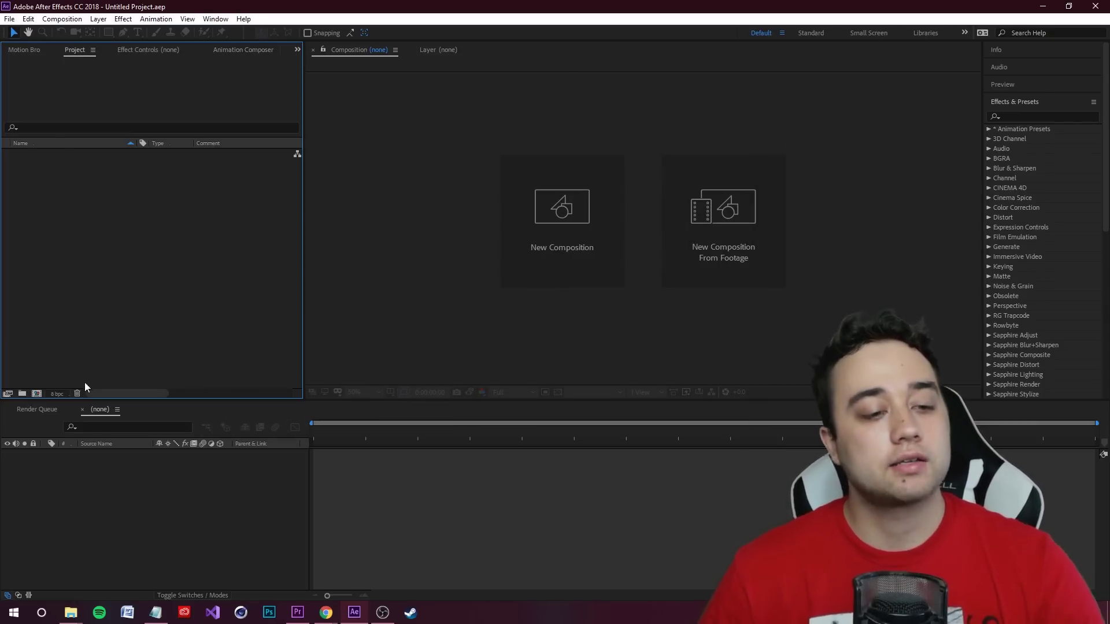
{"action": "left_click", "coordinate": [36, 394]}
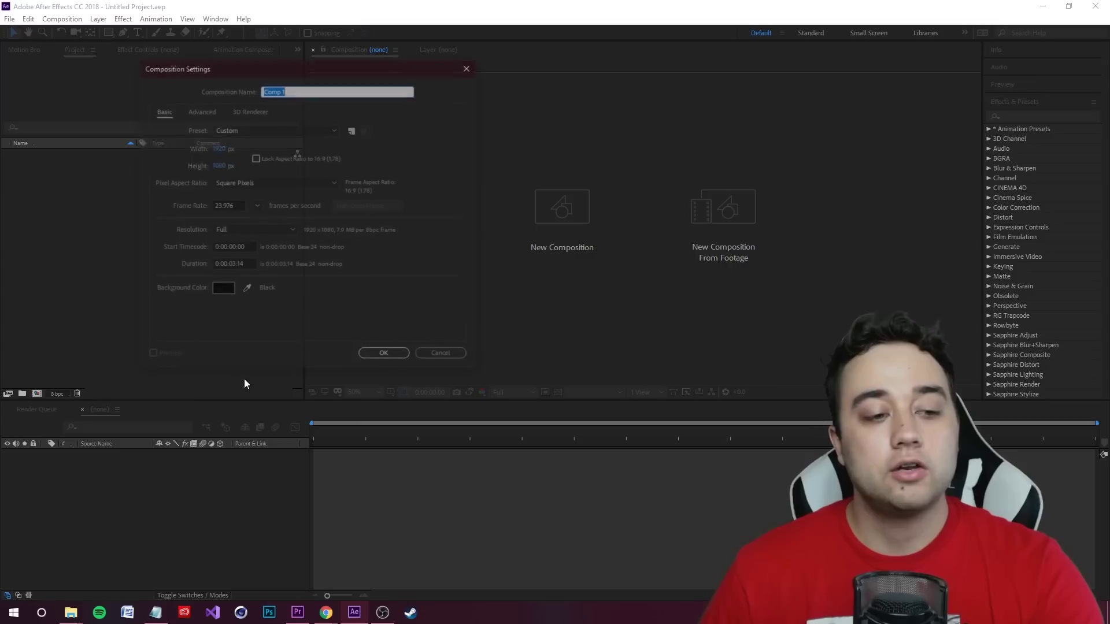
{"action": "left_click", "coordinate": [398, 359]}
Add a new text layer reading 'Max NOvak' to Comp 1.
{"action": "right_click", "coordinate": [168, 463]}
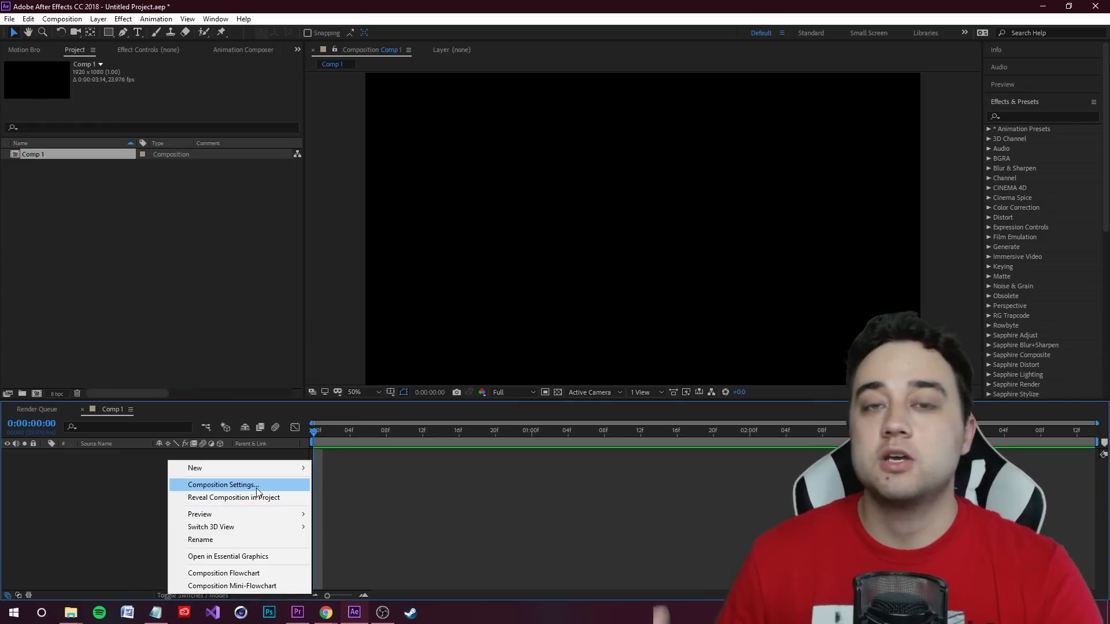
{"action": "mouse_move", "coordinate": [269, 471]}
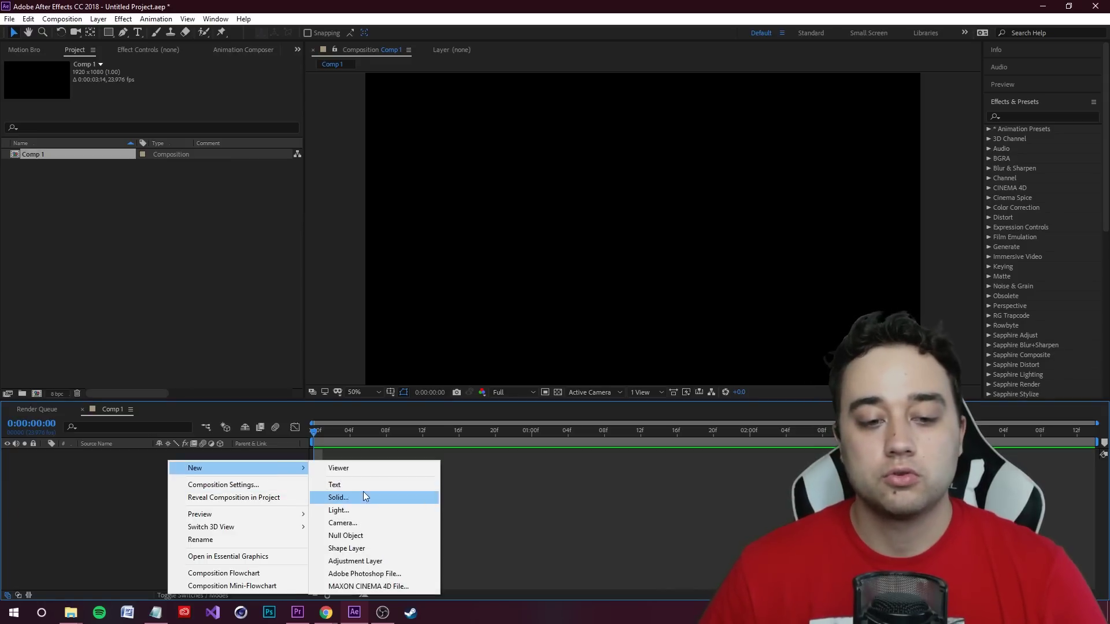
{"action": "left_click", "coordinate": [361, 484]}
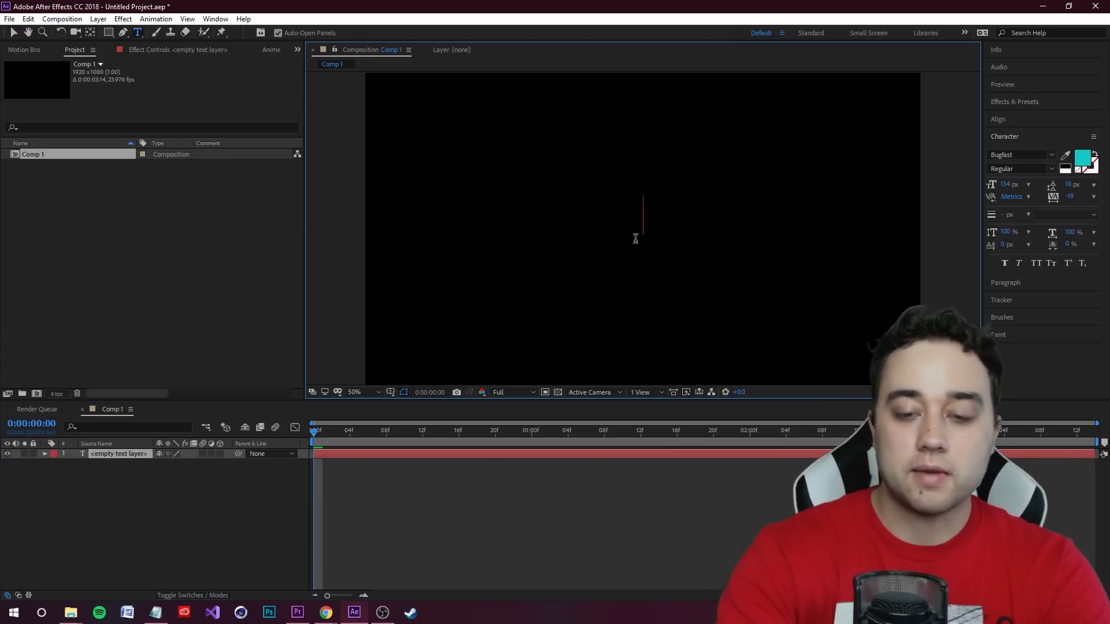
{"action": "type", "text": "Max NOvak"}
{"action": "left_click", "coordinate": [455, 529]}
{"action": "scroll", "coordinate": [615, 253], "scroll_direction": "down", "scroll_amount": 1}
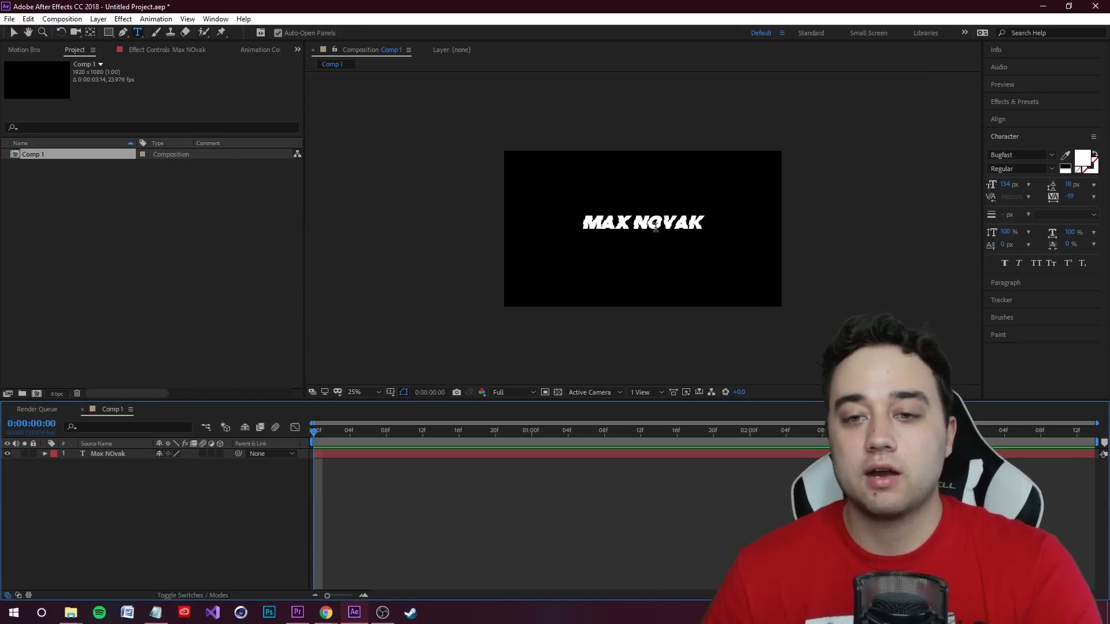
{"action": "scroll", "coordinate": [616, 253], "scroll_direction": "up", "scroll_amount": 1}
{"action": "scroll", "coordinate": [618, 265], "scroll_direction": "down", "scroll_amount": 1}
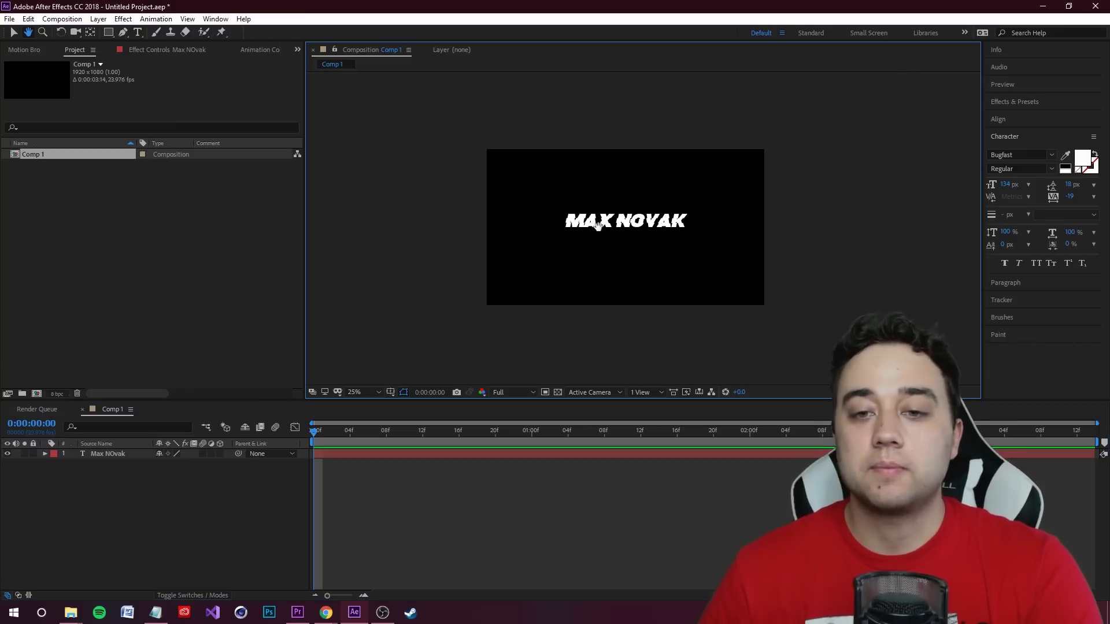
{"action": "left_click_drag", "start_coordinate": [597, 225], "coordinate": [591, 238]}
{"action": "left_click", "coordinate": [214, 523]}
Expand Text > Animate Characters, preview Decode, then select Wiggly Fade Characters 1.
{"action": "left_click", "coordinate": [269, 50]}
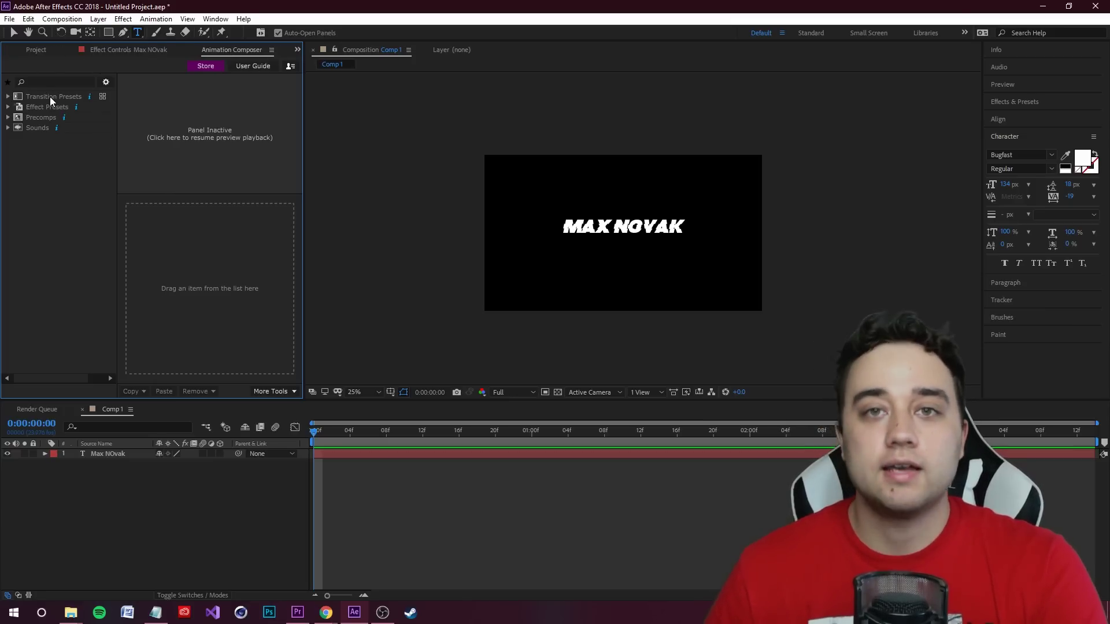
{"action": "left_click", "coordinate": [1011, 101]}
{"action": "left_click", "coordinate": [1035, 101]}
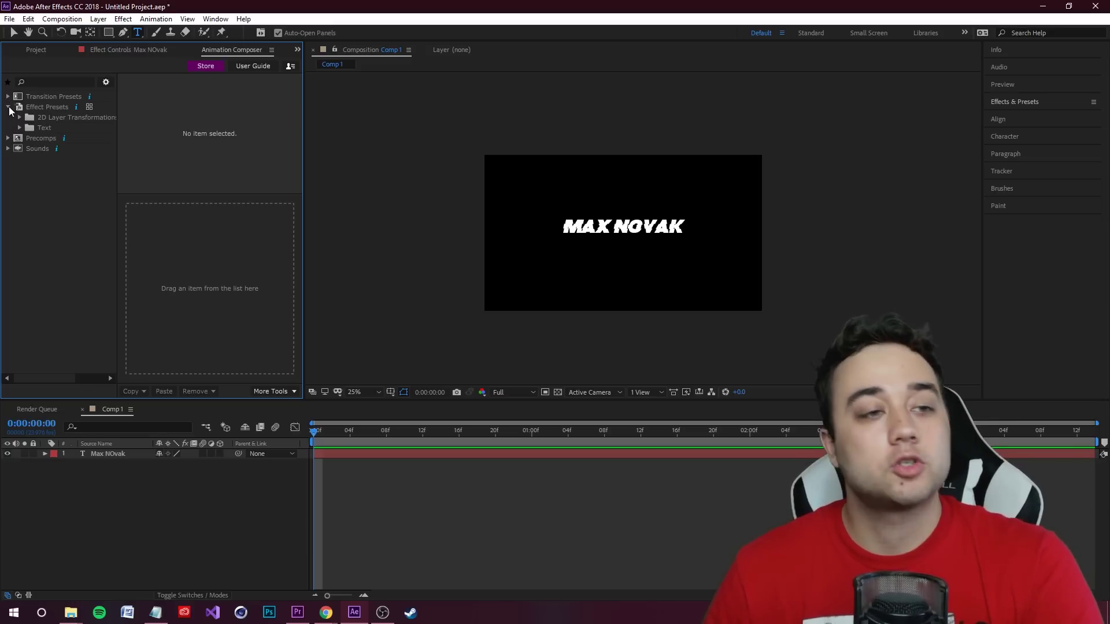
{"action": "left_click", "coordinate": [46, 127]}
{"action": "left_click", "coordinate": [19, 127]}
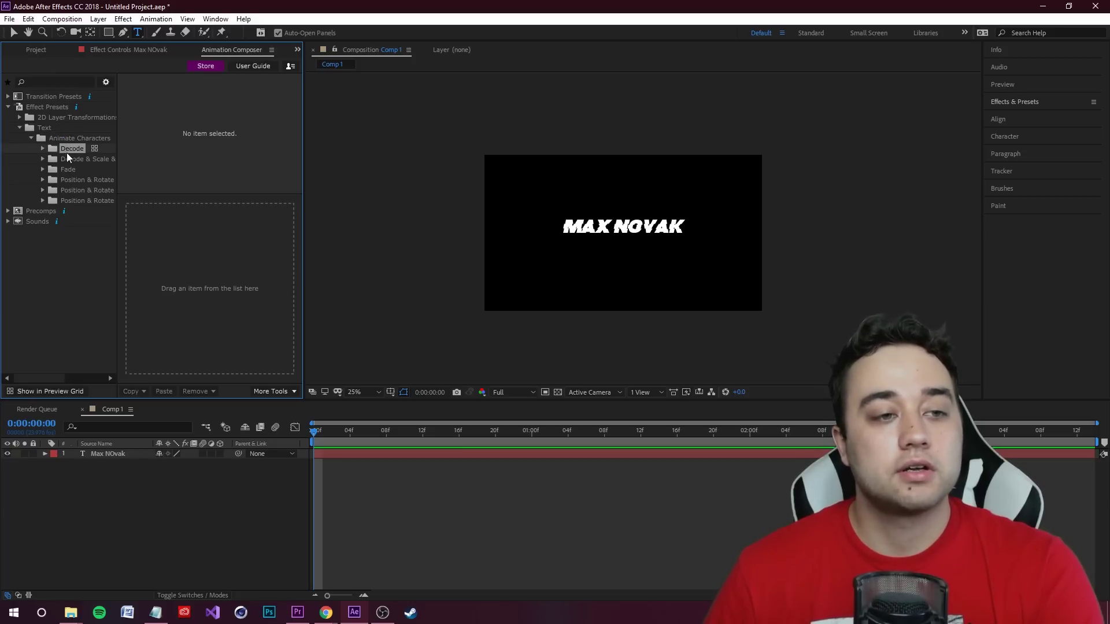
{"action": "left_click", "coordinate": [78, 158]}
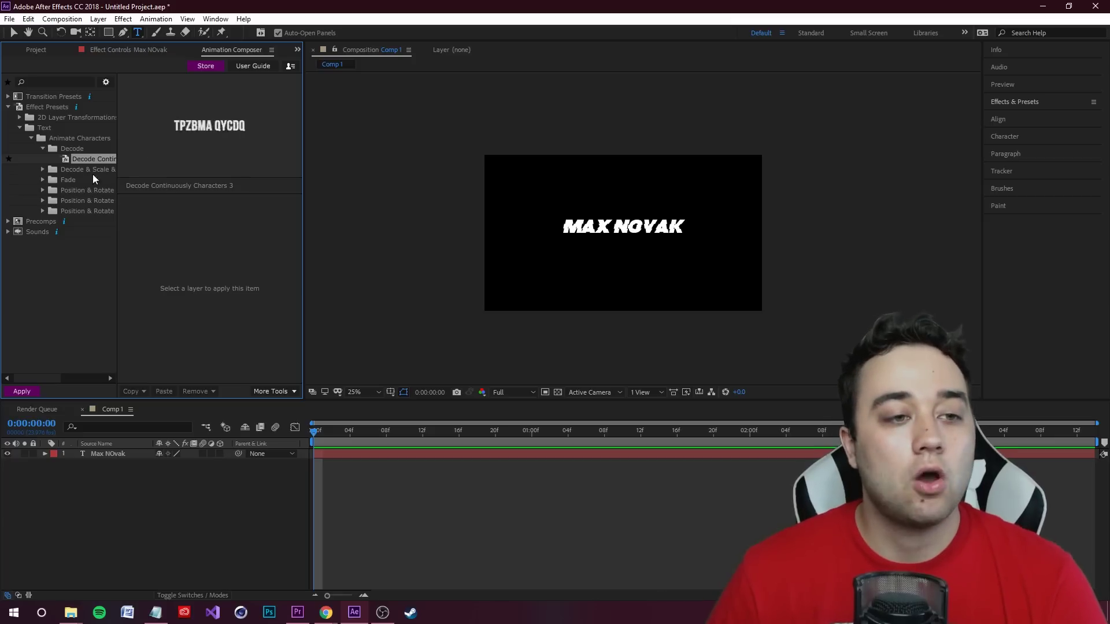
{"action": "left_click", "coordinate": [42, 180]}
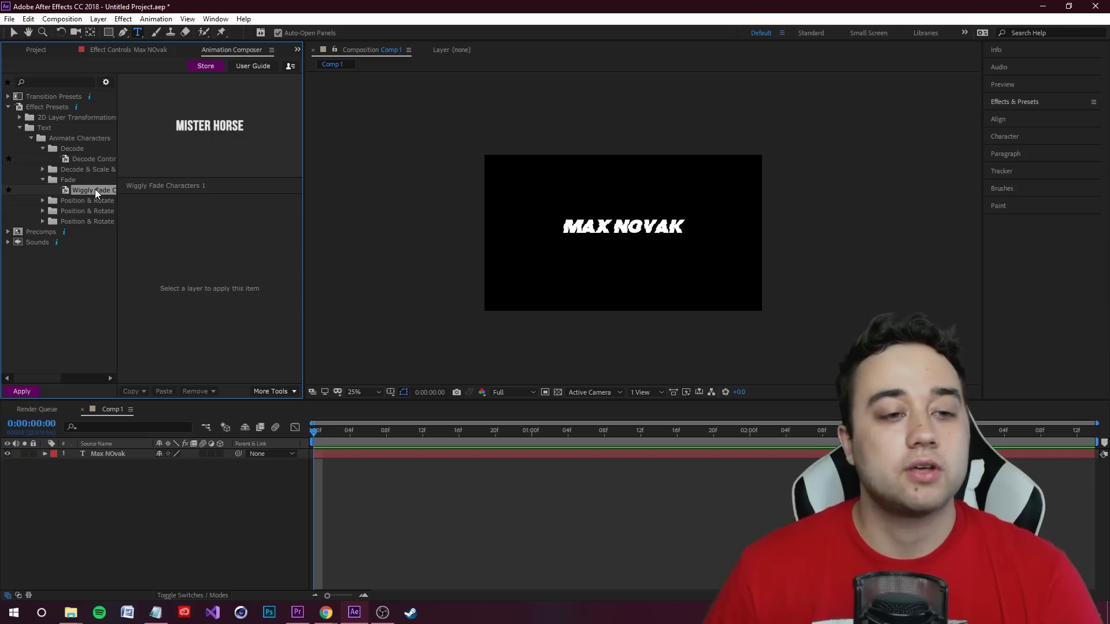
Apply Wiggly Fade Characters 1 to the Max NOvak layer, preview it, and drag Intensity down to -170.
{"action": "left_click", "coordinate": [144, 455]}
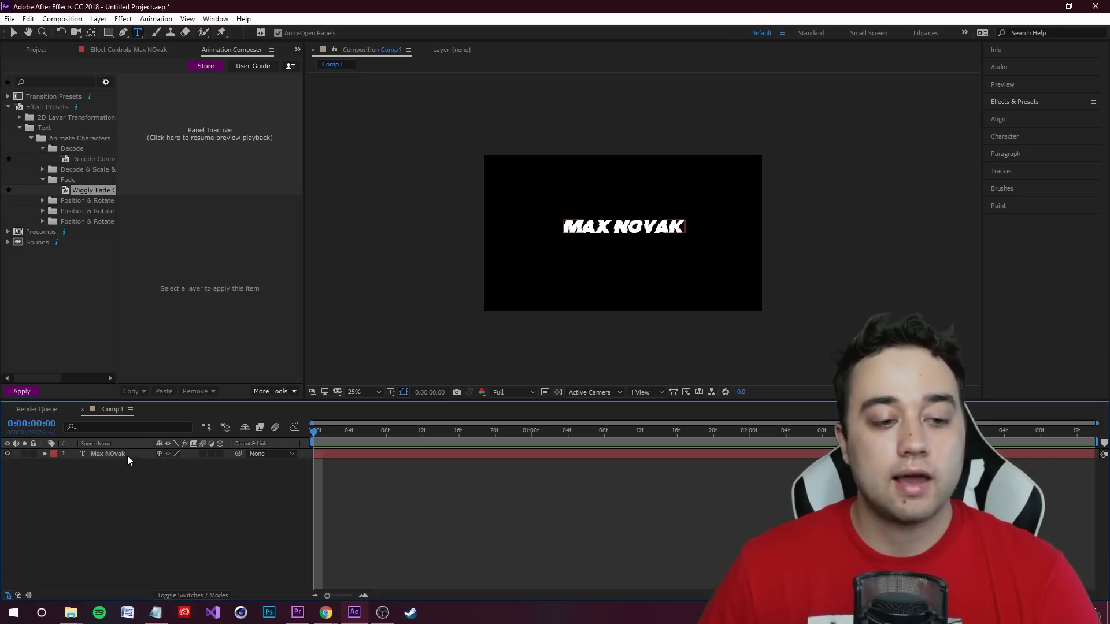
{"action": "left_click_drag", "start_coordinate": [91, 190], "coordinate": [235, 281]}
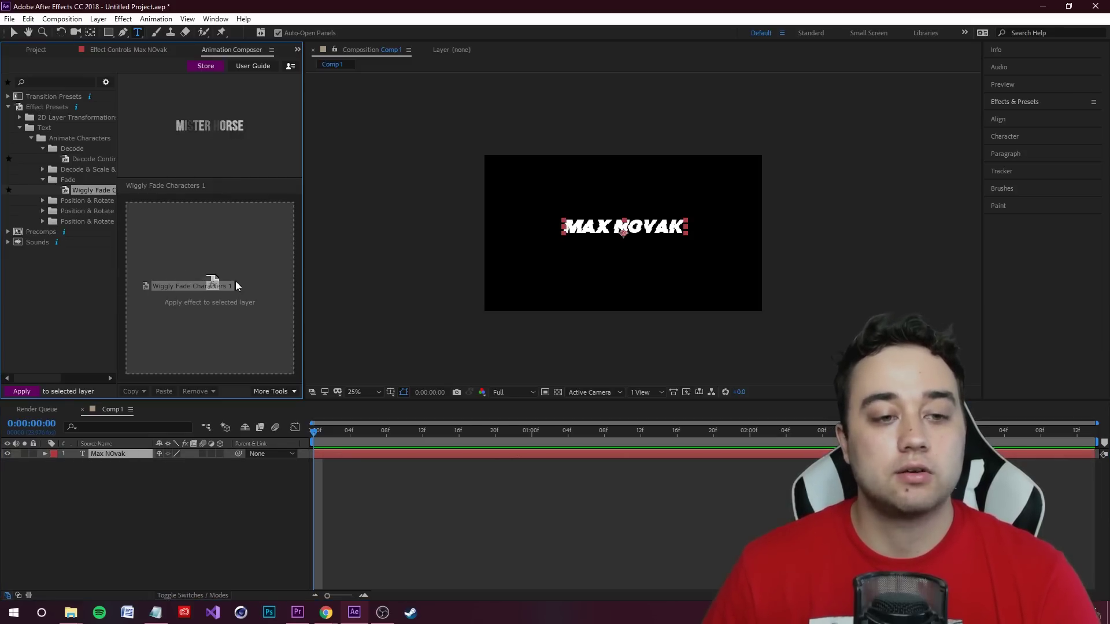
{"action": "double_click", "coordinate": [234, 281]}
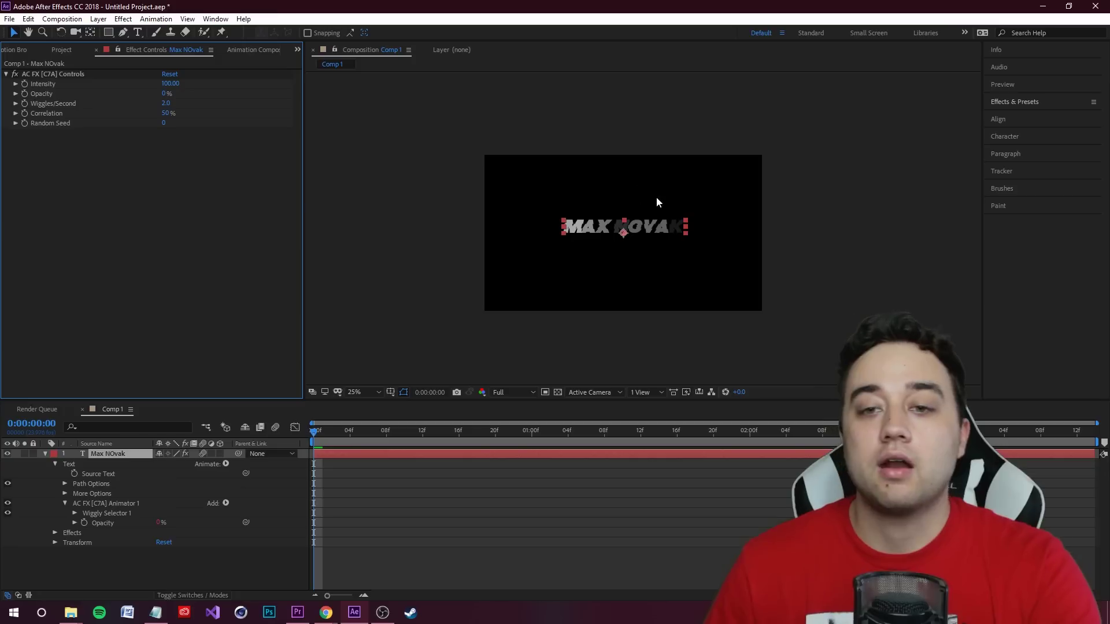
{"action": "key", "text": "space"}
{"action": "key", "text": "space"}
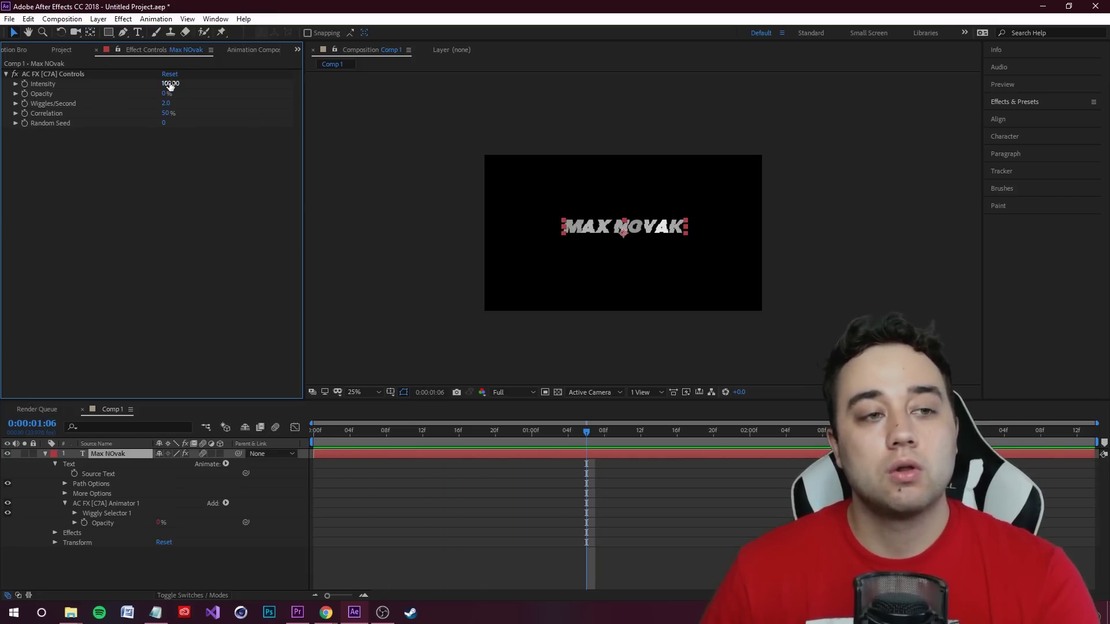
{"action": "left_click_drag", "start_coordinate": [170, 86], "coordinate": [19, 98]}
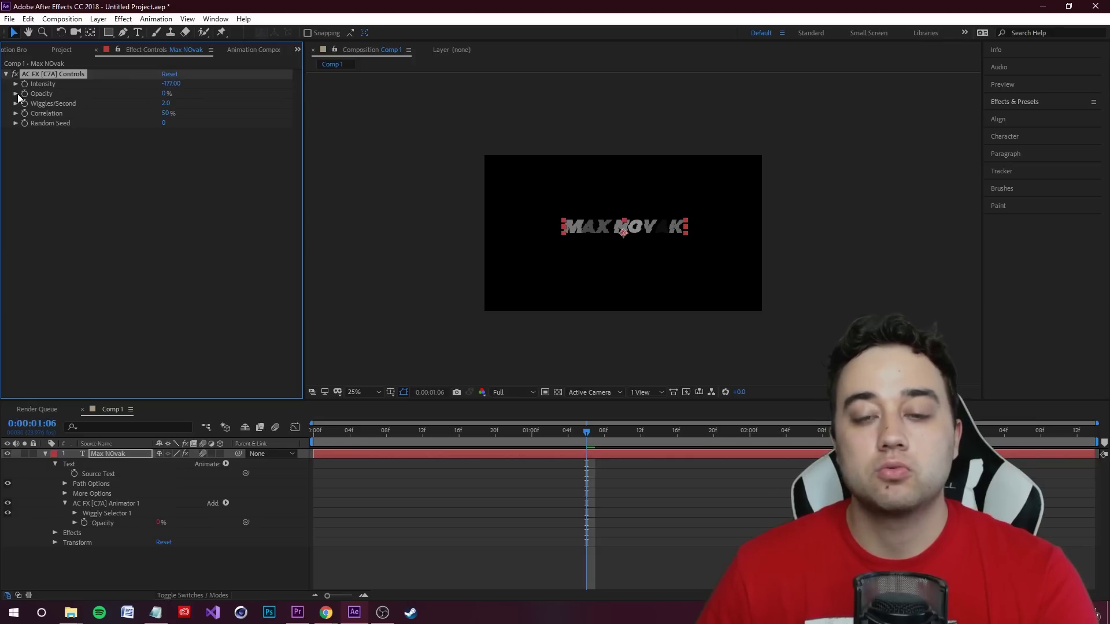
Jump to the composition start, then move the current time to one second.
{"action": "scroll", "coordinate": [564, 252], "scroll_direction": "up", "scroll_amount": 4}
{"action": "scroll", "coordinate": [646, 249], "scroll_direction": "down", "scroll_amount": 4}
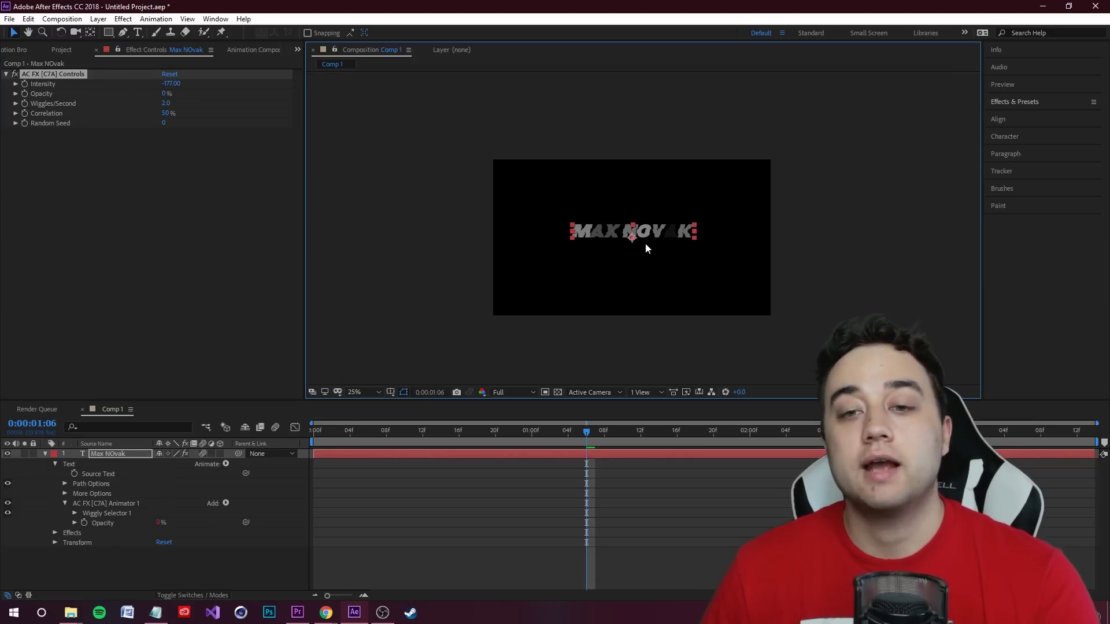
{"action": "scroll", "coordinate": [646, 249], "scroll_direction": "down", "scroll_amount": 1}
{"action": "scroll", "coordinate": [665, 239], "scroll_direction": "up", "scroll_amount": 1}
{"action": "left_click", "coordinate": [228, 417]}
{"action": "key", "text": "Home"}
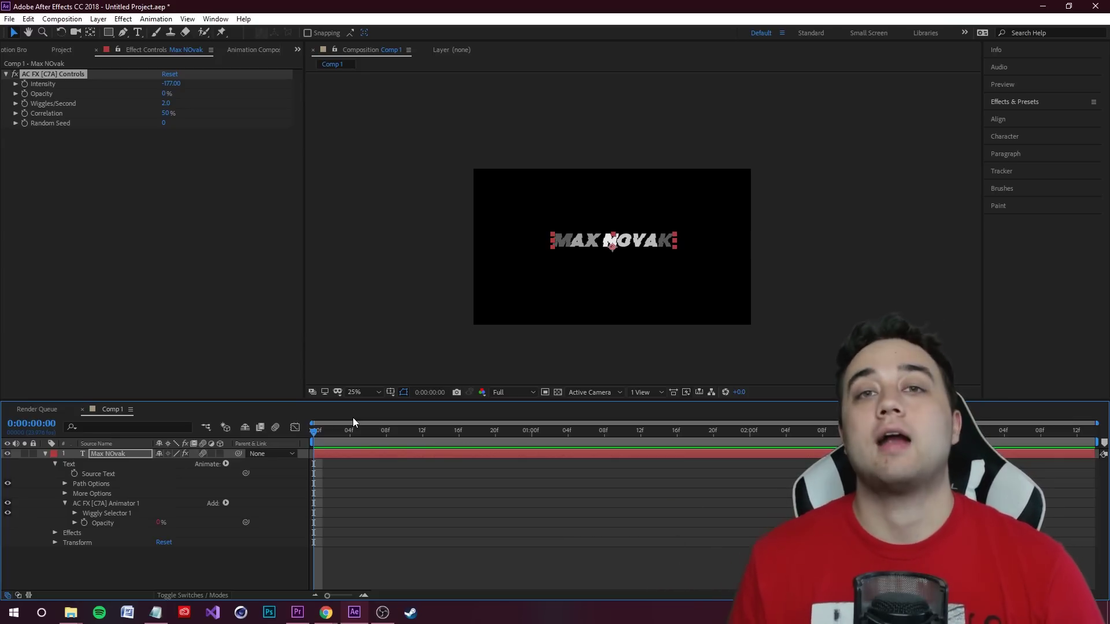
{"action": "left_click", "coordinate": [531, 430]}
{"action": "left_click", "coordinate": [247, 50]}
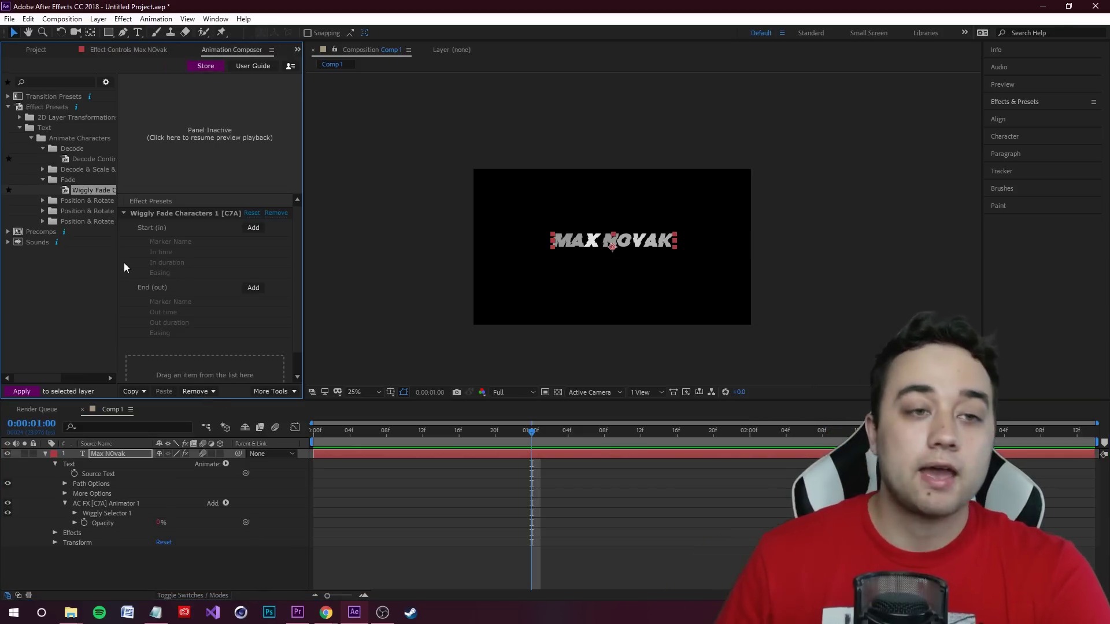
Set the wiggly fade Correlation to 0% and preview from the start.
{"action": "left_click", "coordinate": [108, 454]}
{"action": "left_click", "coordinate": [121, 49]}
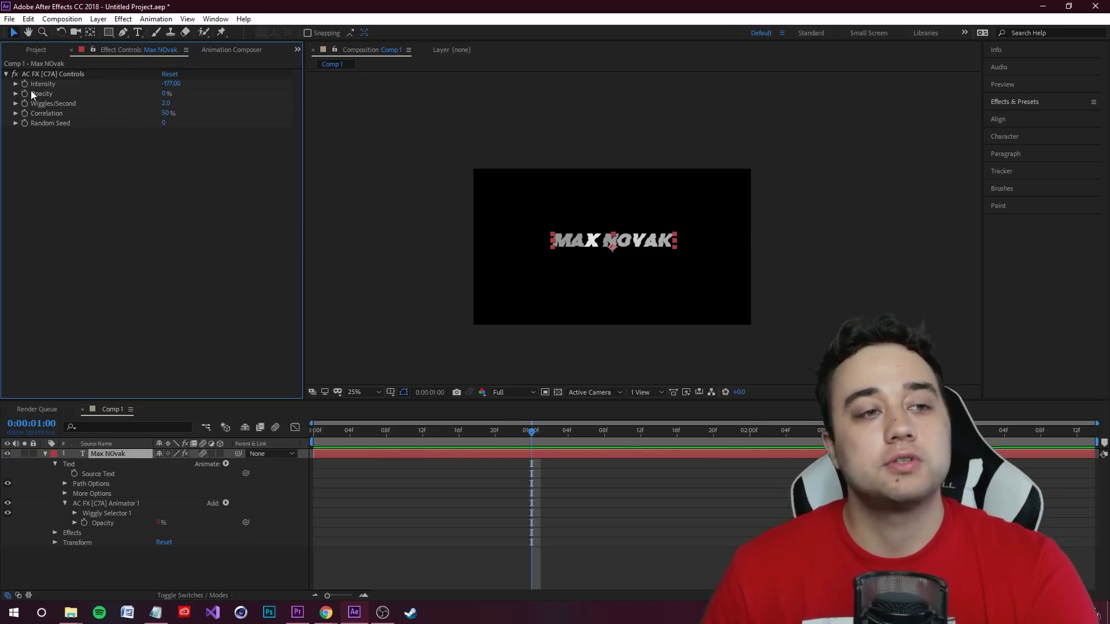
{"action": "left_click_drag", "start_coordinate": [165, 104], "coordinate": [128, 116]}
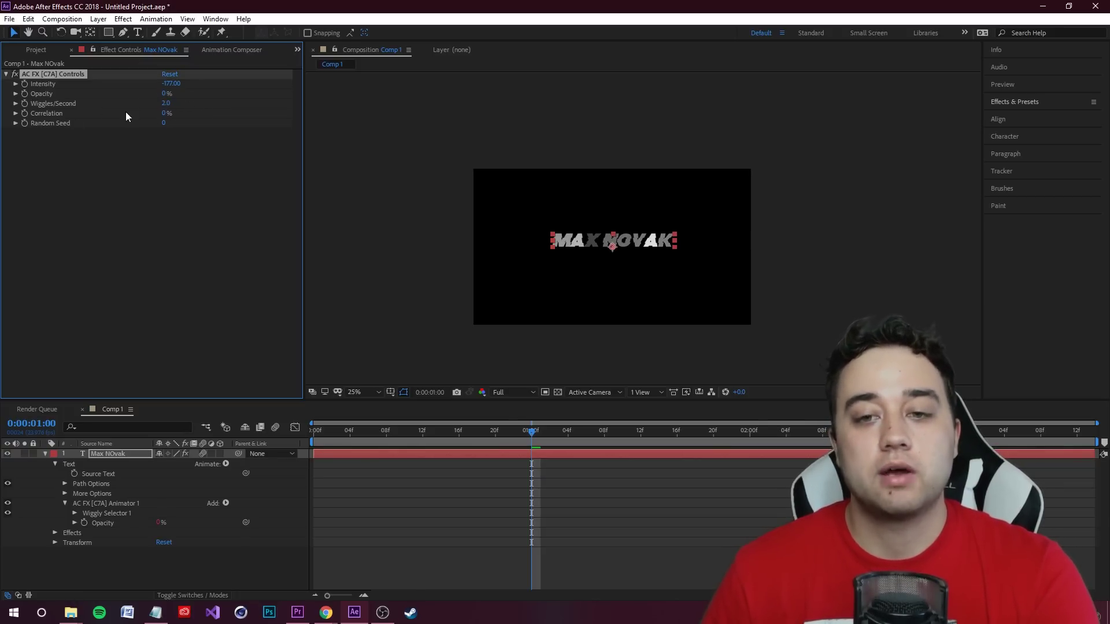
{"action": "left_click_drag", "start_coordinate": [526, 440], "coordinate": [198, 429]}
{"action": "key", "text": "space"}
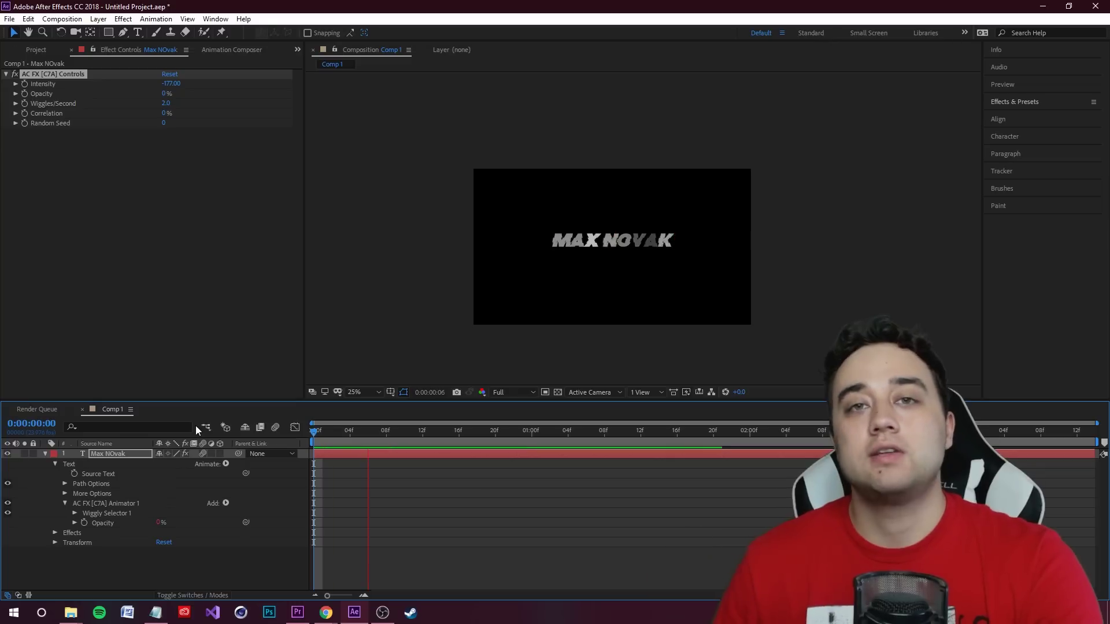
{"action": "key", "text": "space"}
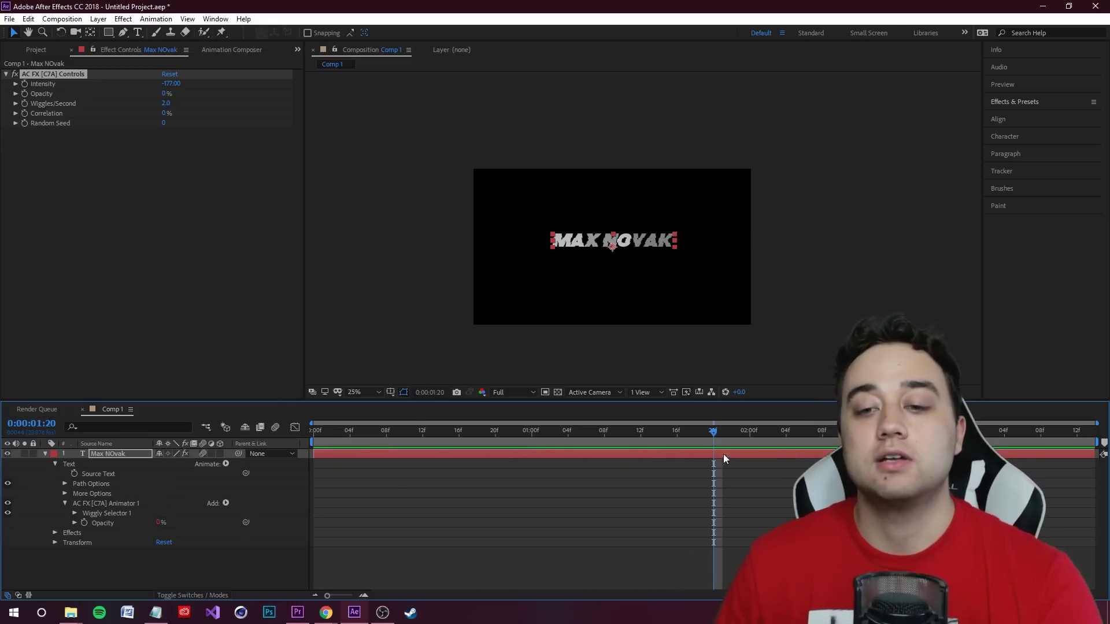
{"action": "key", "text": "Home"}
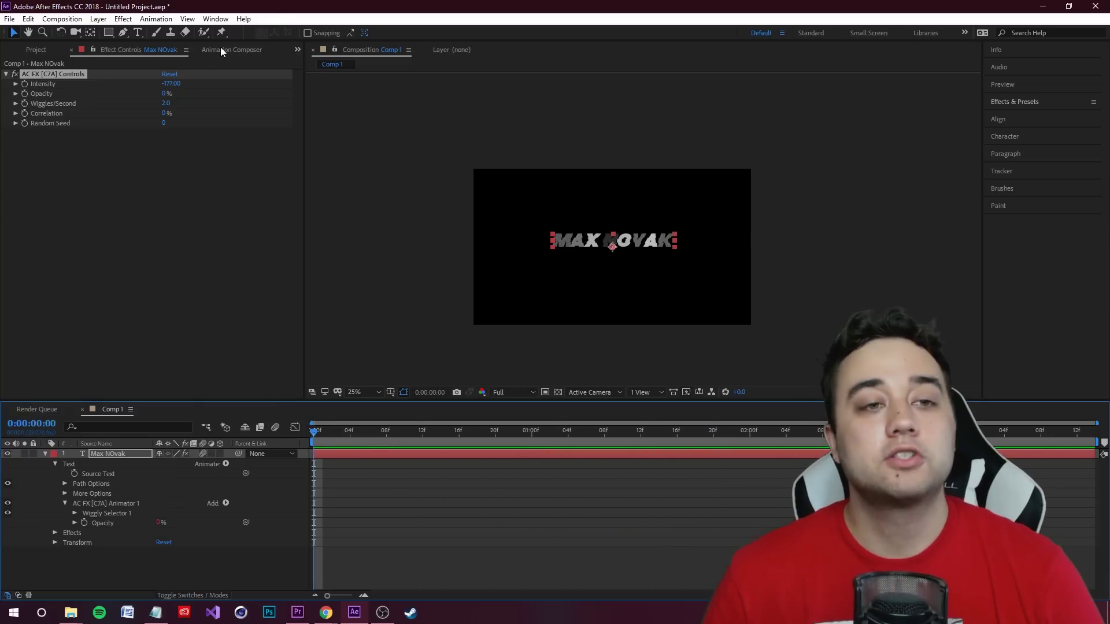
Delete the AC FX C7A Controls effect from the text layer.
{"action": "left_click", "coordinate": [222, 51]}
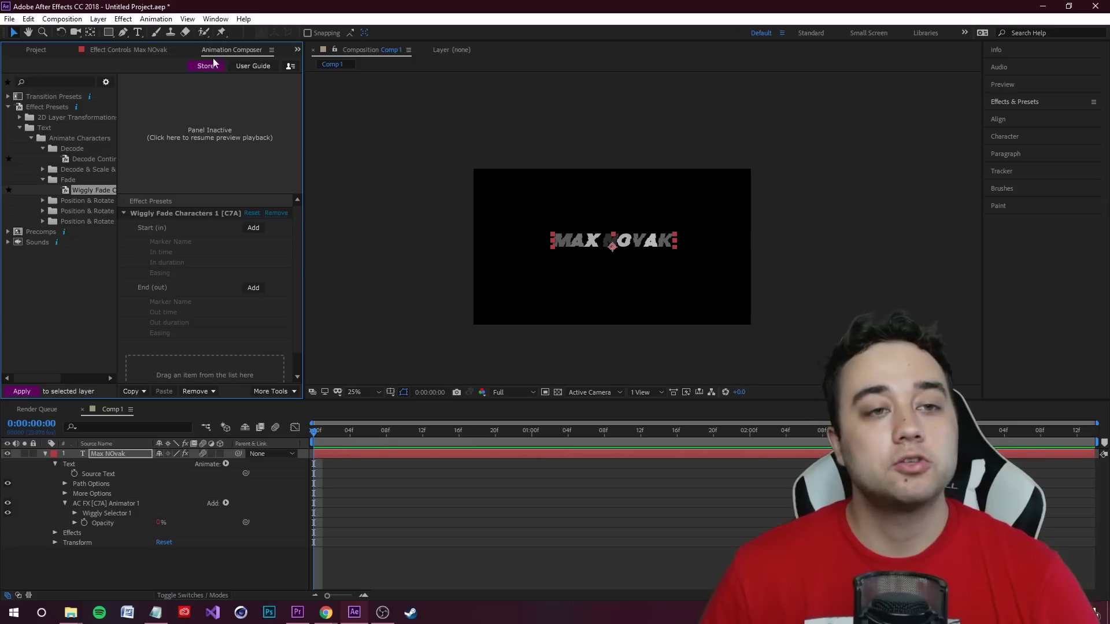
{"action": "left_click", "coordinate": [109, 448]}
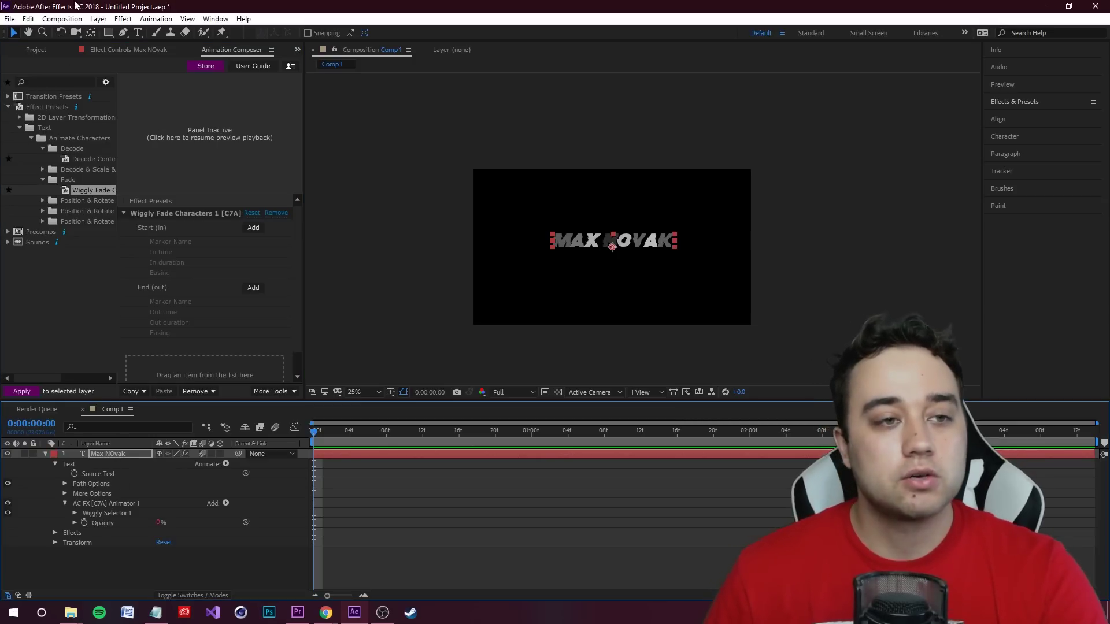
{"action": "left_click", "coordinate": [104, 49]}
{"action": "left_click", "coordinate": [65, 74]}
{"action": "key", "text": "Delete"}
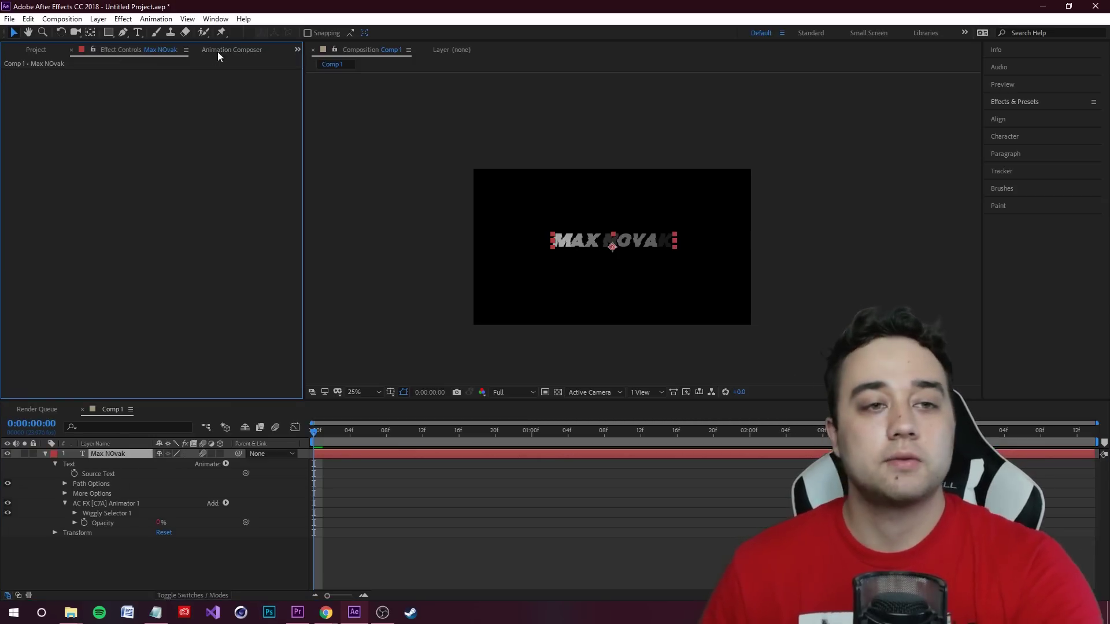
Apply Wiggly Position & Rotate & Scale Characters Square 1 to the title and preview it.
{"action": "left_click", "coordinate": [217, 51]}
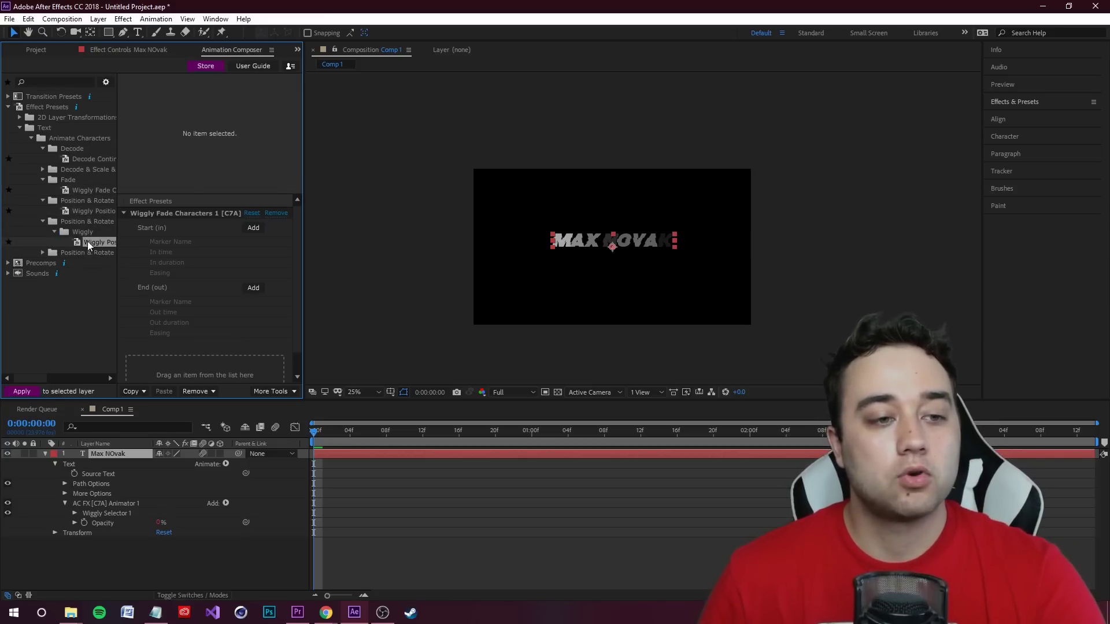
{"action": "left_click_drag", "start_coordinate": [89, 243], "coordinate": [104, 456]}
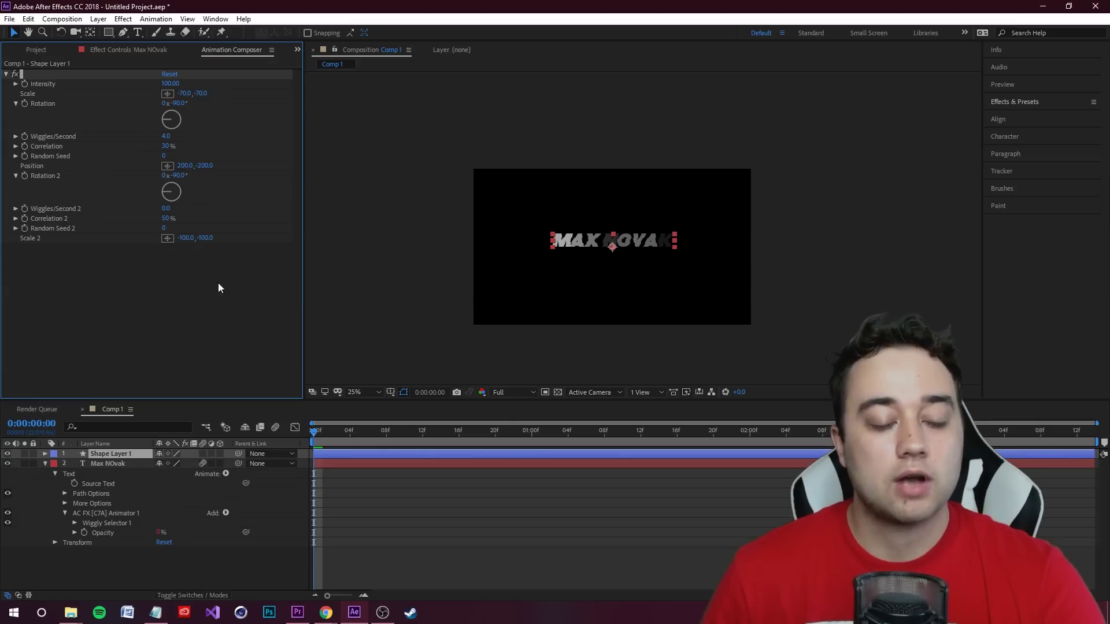
{"action": "key", "text": "space"}
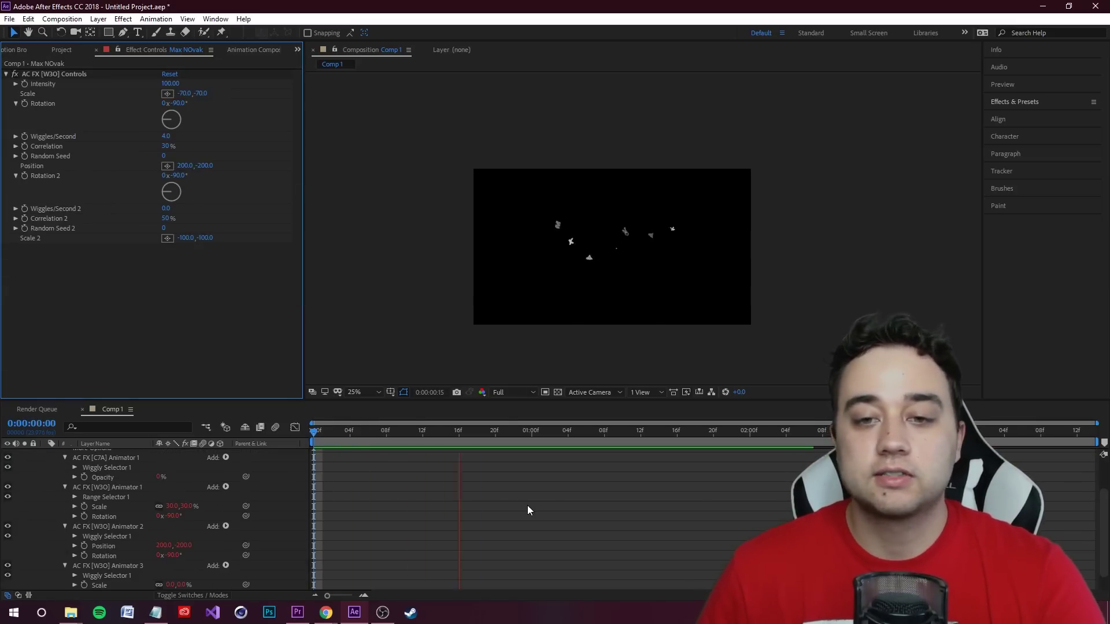
{"action": "scroll", "coordinate": [537, 448], "scroll_direction": "up", "scroll_amount": 3}
{"action": "left_click", "coordinate": [259, 453]}
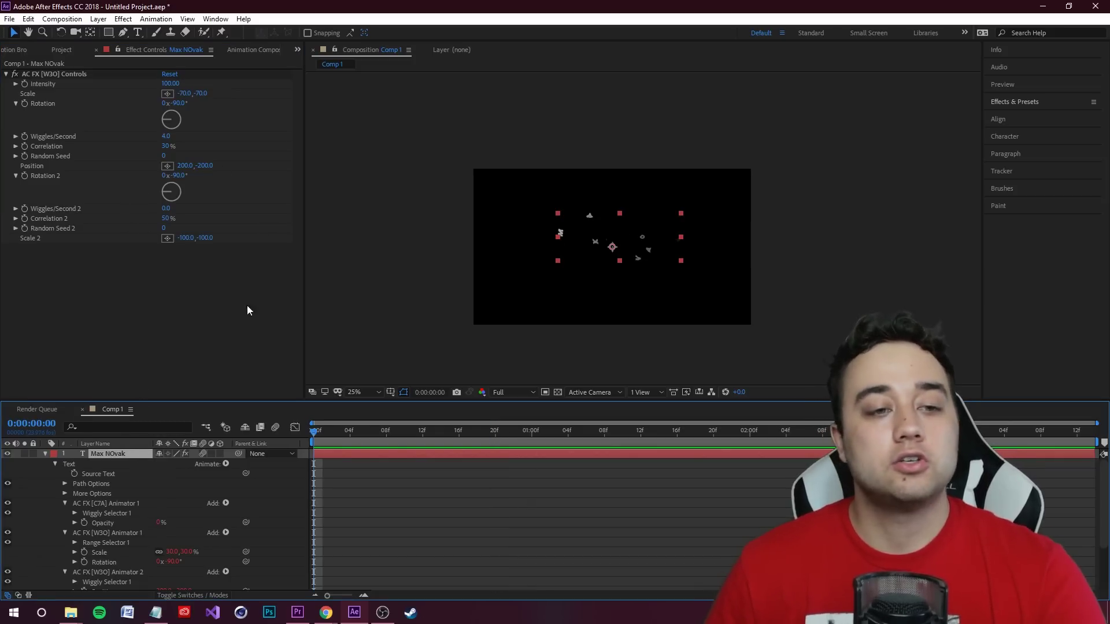
{"action": "left_click", "coordinate": [244, 52]}
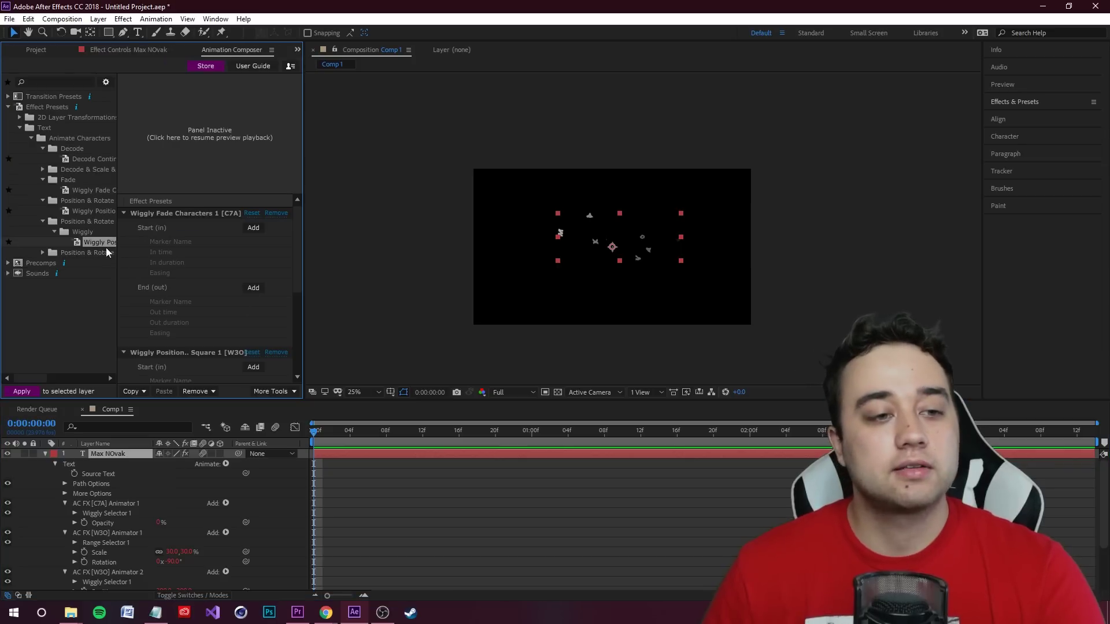
{"action": "key", "text": "ctrl+z"}
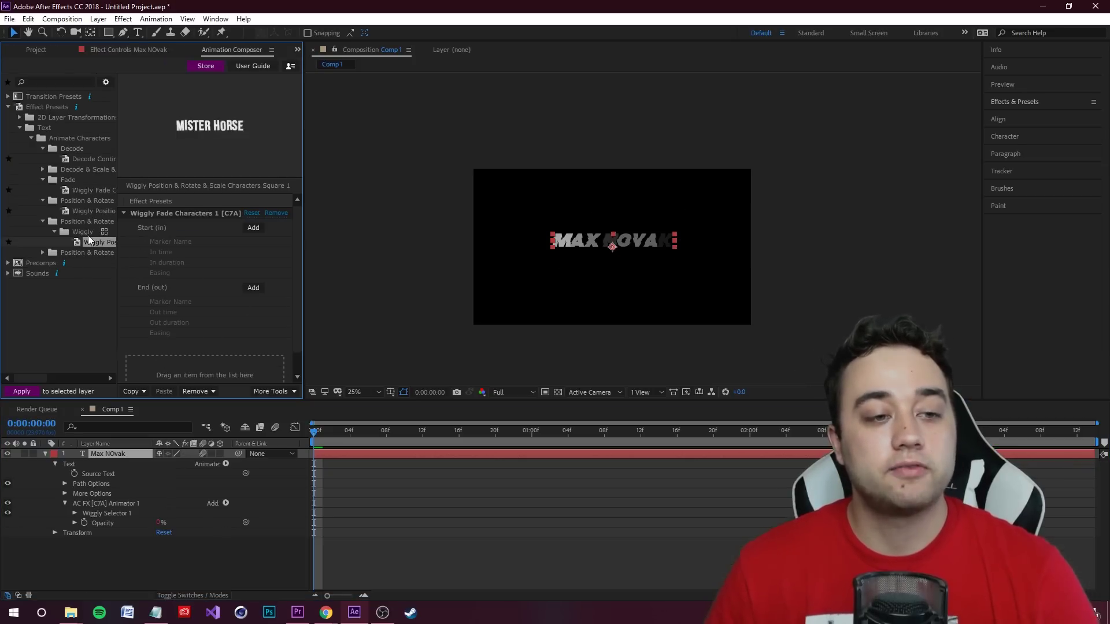
{"action": "left_click_drag", "start_coordinate": [96, 239], "coordinate": [214, 288]}
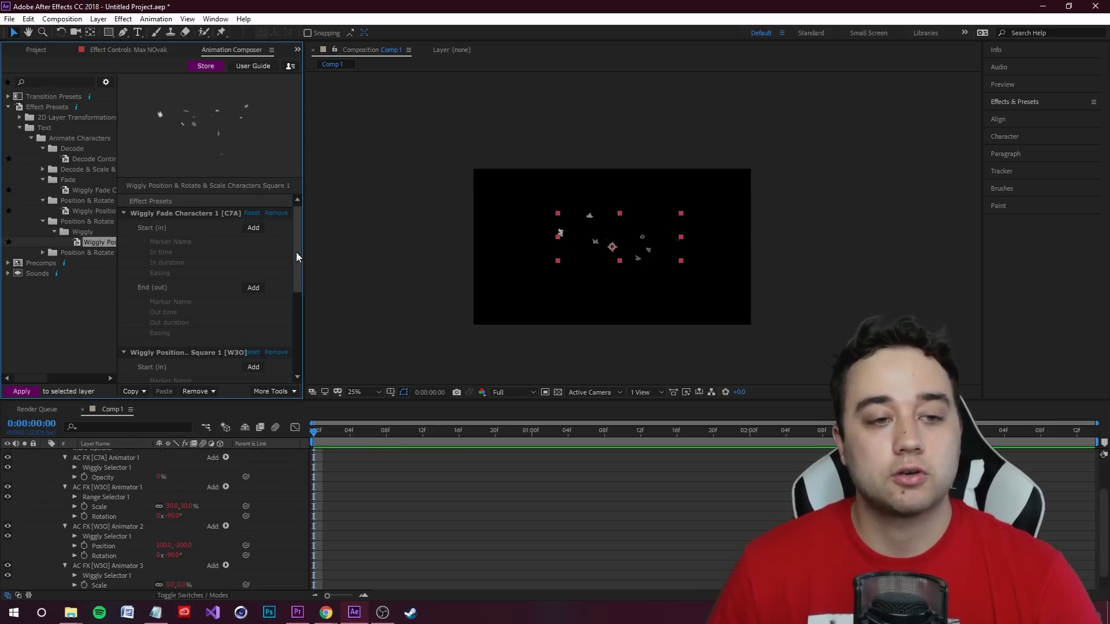
Give the wiggly fade a Start (in) intro with Ease In Bounce and add an End (out).
{"action": "left_click", "coordinate": [254, 229]}
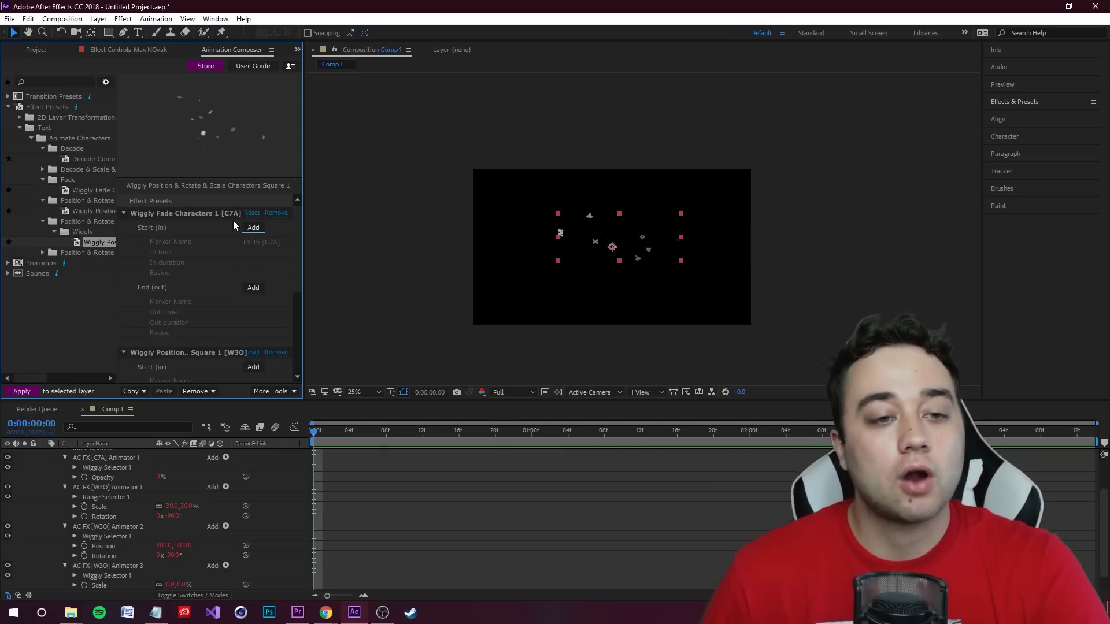
{"action": "left_click", "coordinate": [255, 228]}
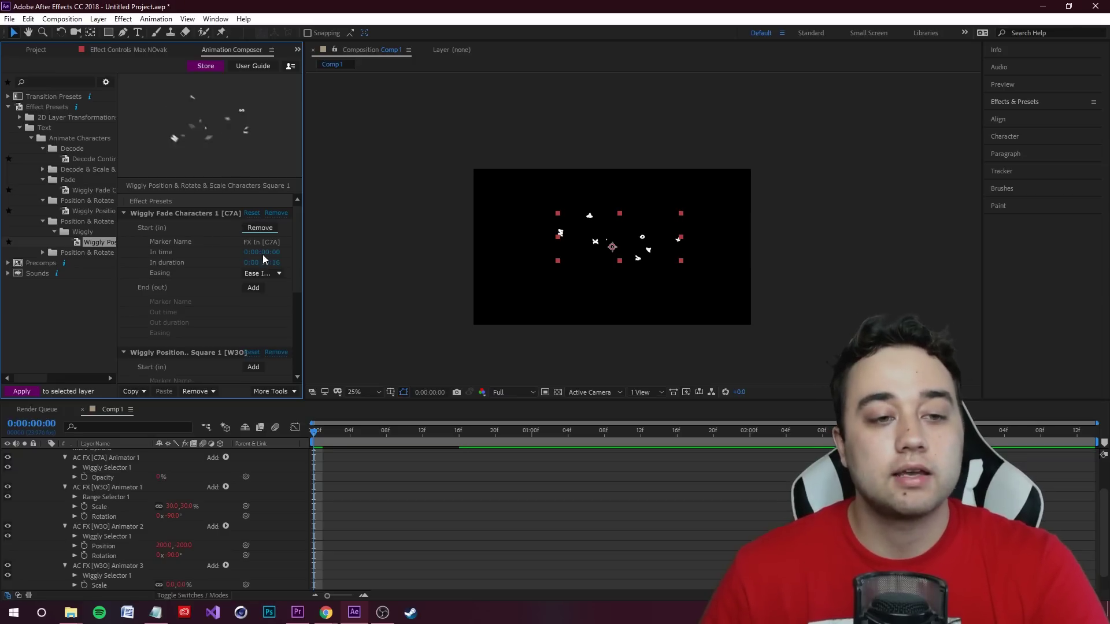
{"action": "left_click", "coordinate": [274, 271]}
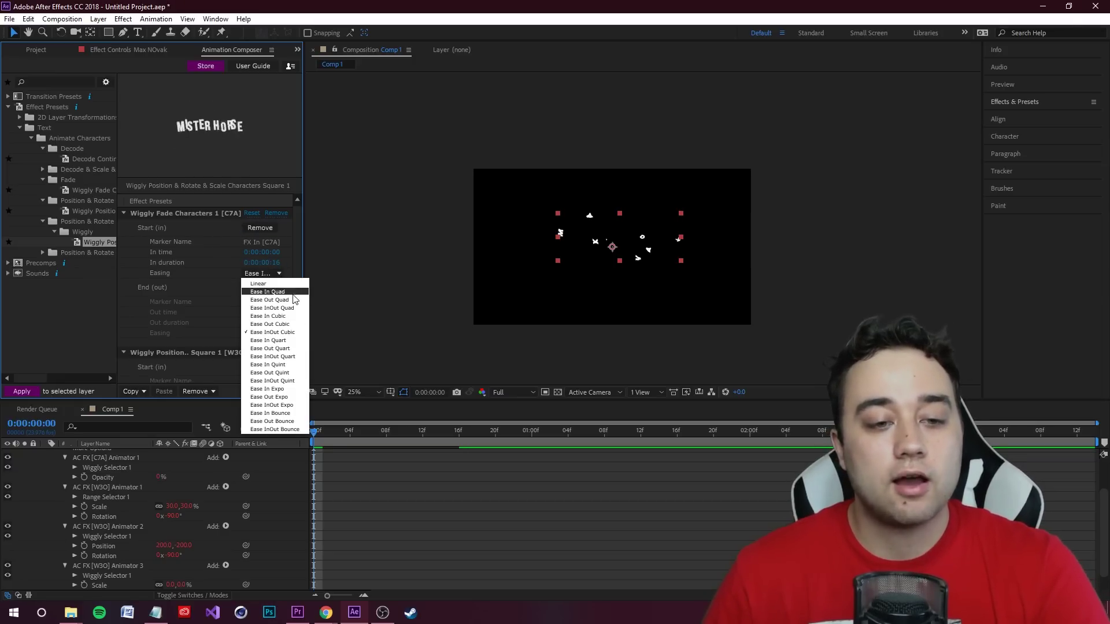
{"action": "left_click", "coordinate": [294, 414]}
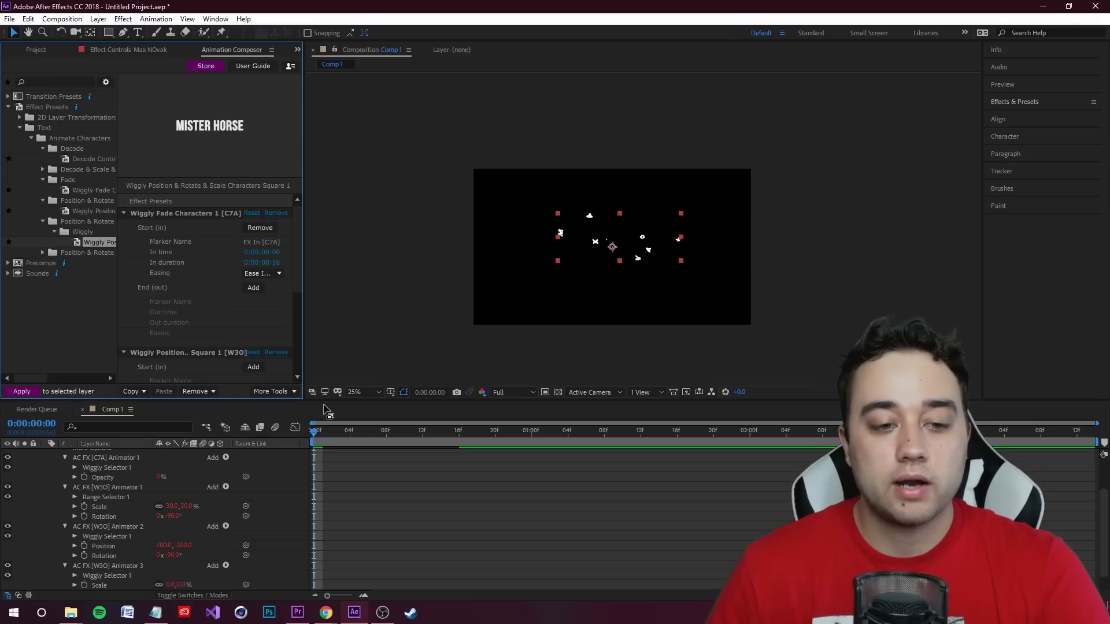
{"action": "key", "text": "space"}
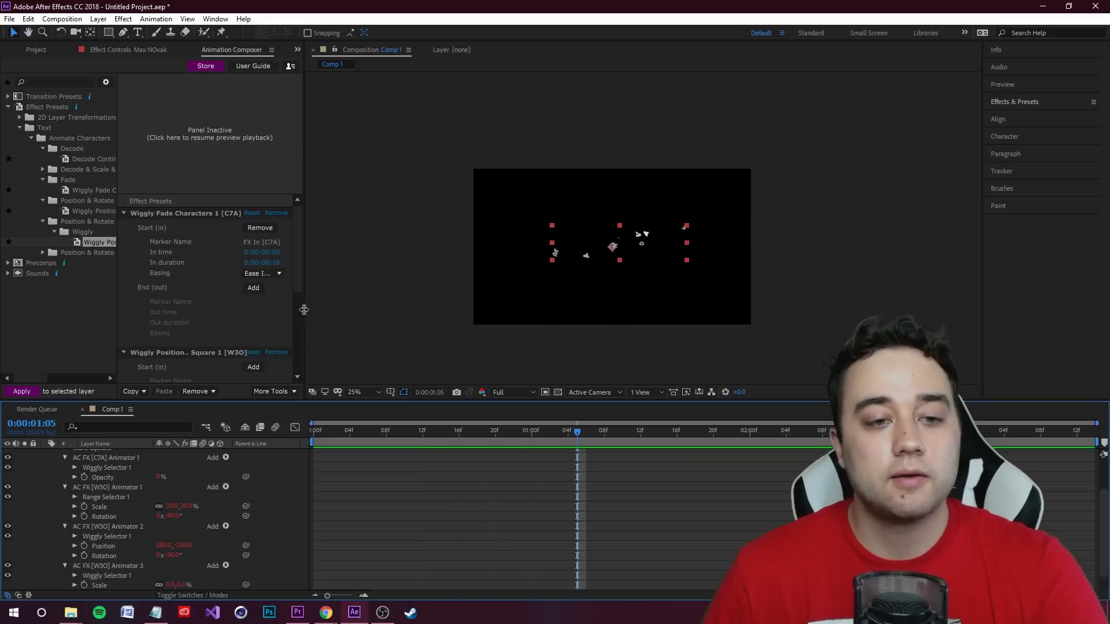
{"action": "left_click", "coordinate": [254, 287]}
{"action": "left_click_drag", "start_coordinate": [294, 285], "coordinate": [297, 360]}
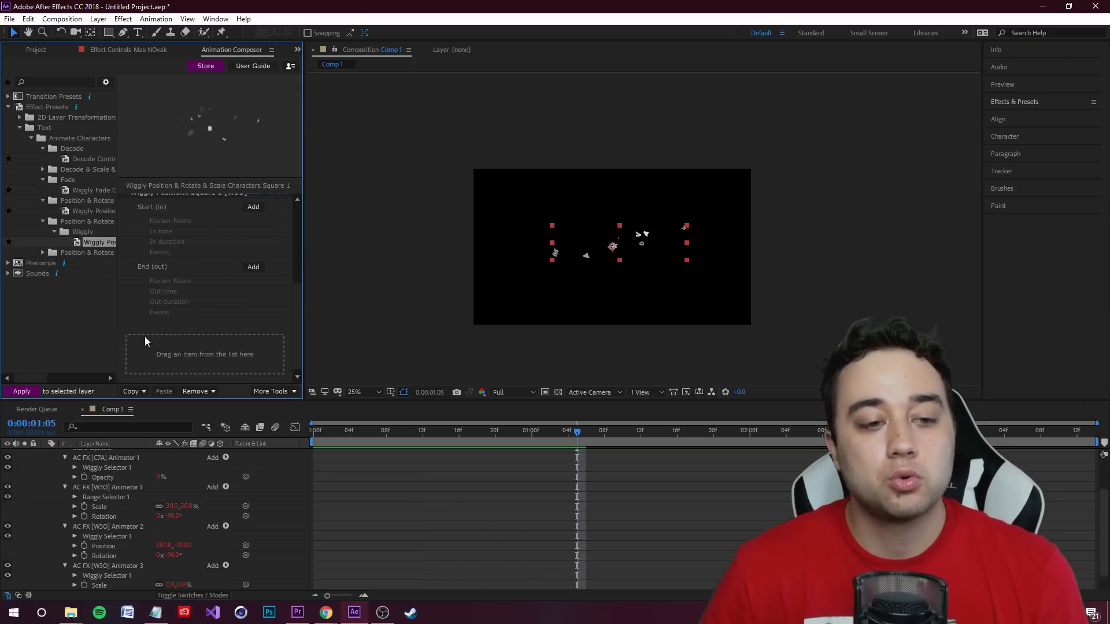
Navigate Precomps > Animated Illustrations > Outlined Style > Devices to Notebook Front.
{"action": "left_click", "coordinate": [41, 263]}
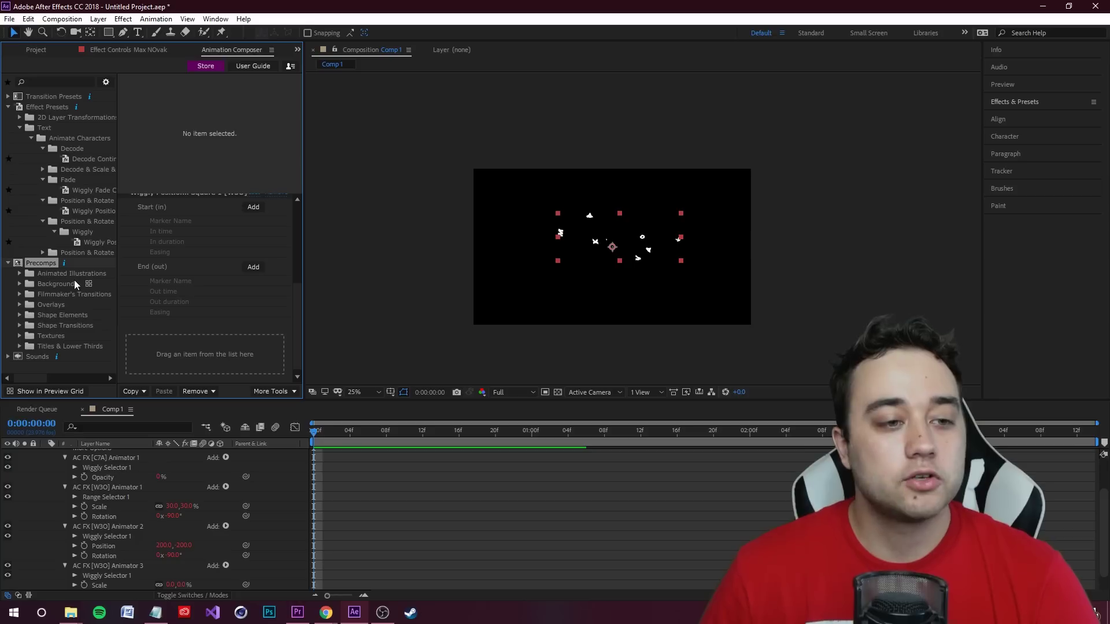
{"action": "scroll", "coordinate": [150, 490], "scroll_direction": "up", "scroll_amount": 2}
{"action": "left_click", "coordinate": [20, 274]}
{"action": "left_click", "coordinate": [39, 284]}
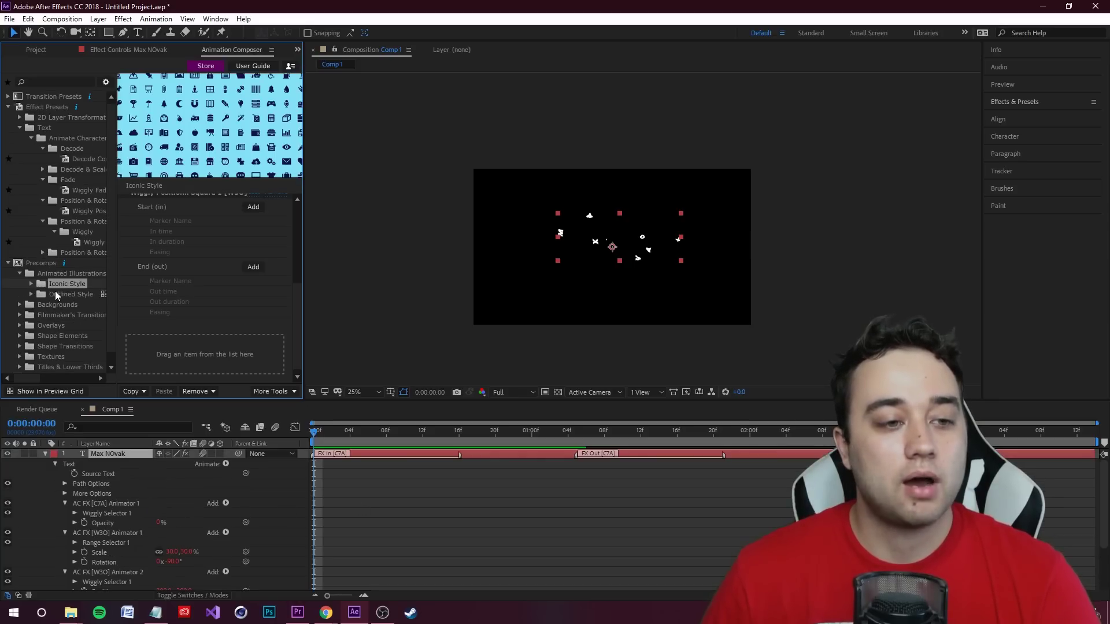
{"action": "left_click", "coordinate": [56, 294]}
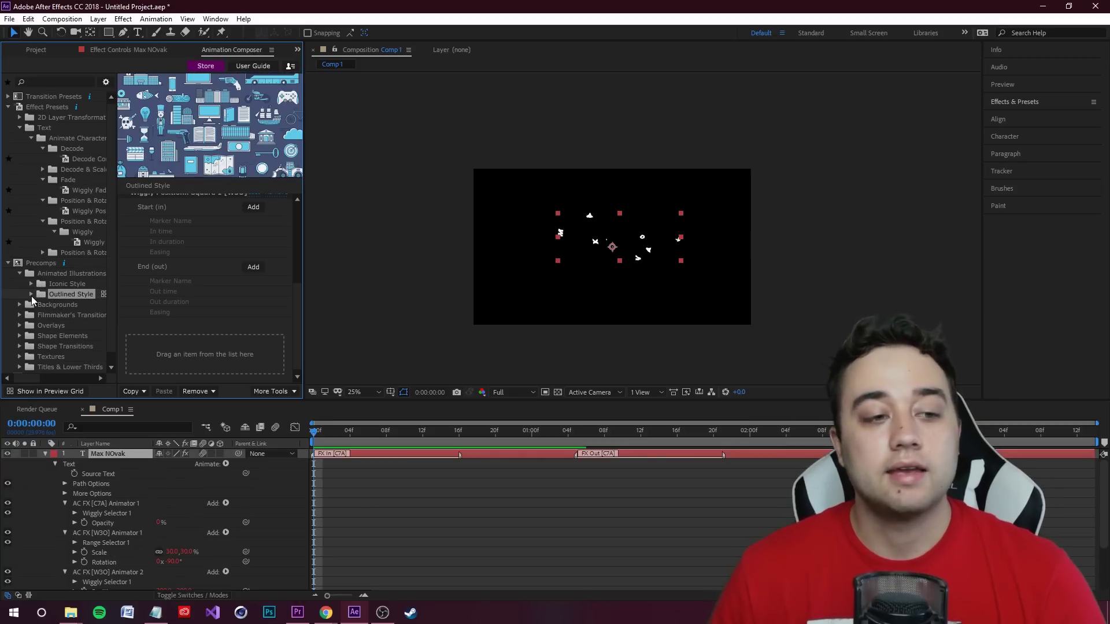
{"action": "left_click", "coordinate": [31, 295]}
{"action": "left_click", "coordinate": [33, 294]}
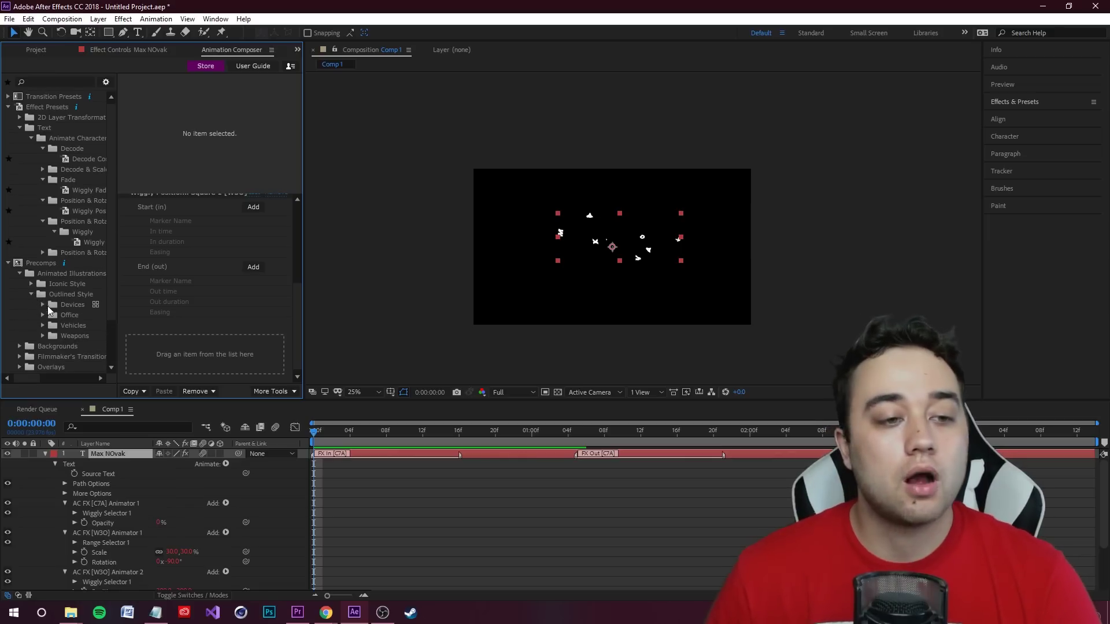
{"action": "left_click", "coordinate": [43, 304]}
Place Notebook Front in the composition, preview its animation, then preview Backgrounds.
{"action": "left_click_drag", "start_coordinate": [86, 314], "coordinate": [620, 231]}
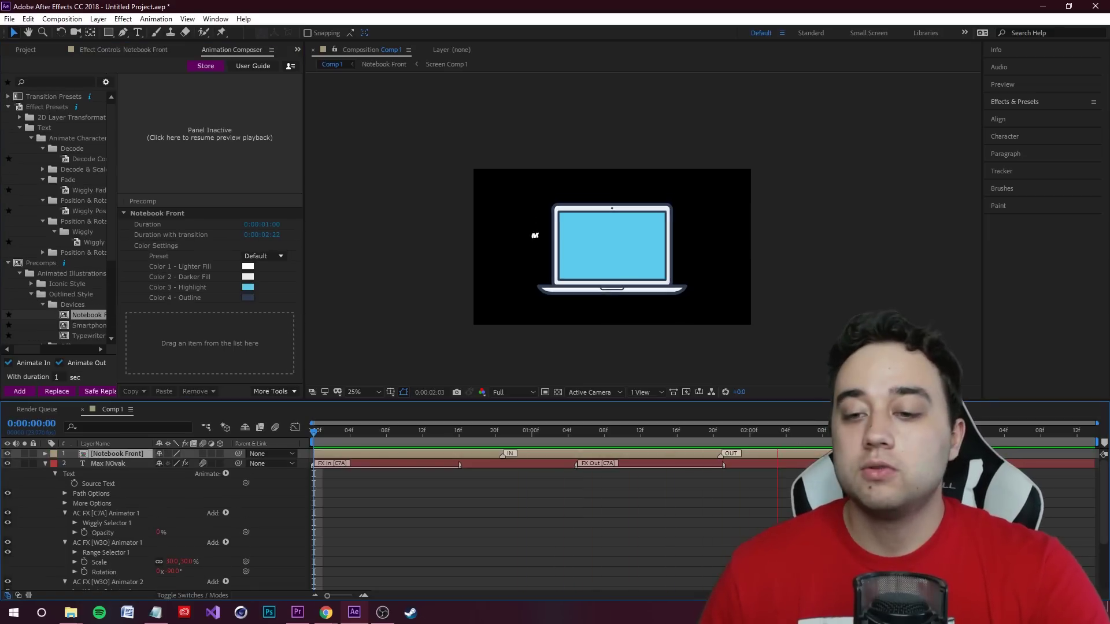
{"action": "key", "text": "space"}
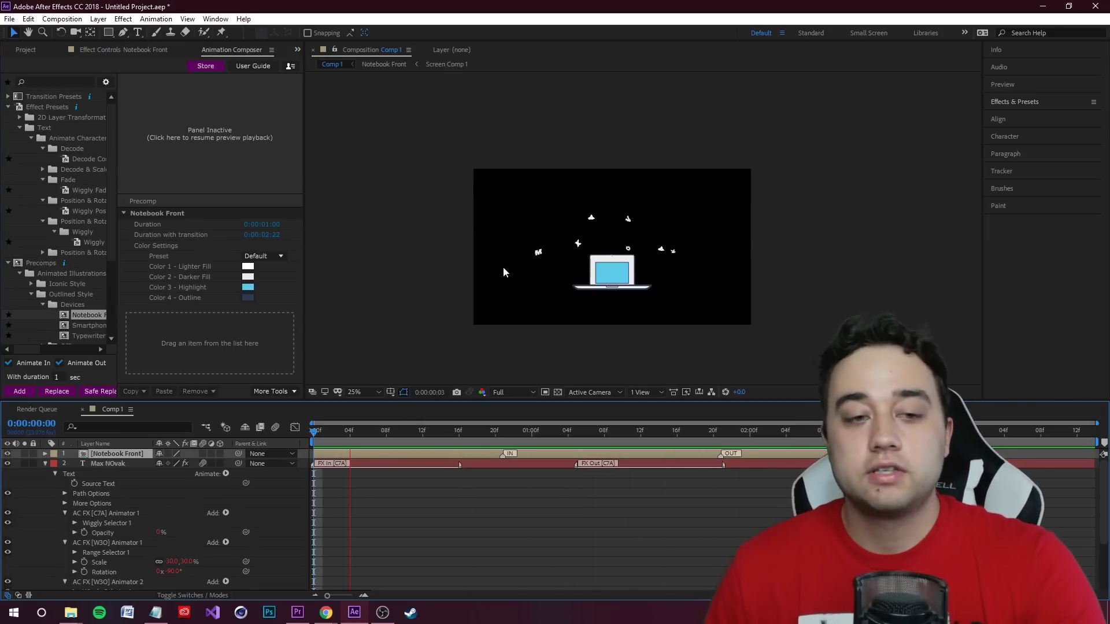
{"action": "key", "text": "space"}
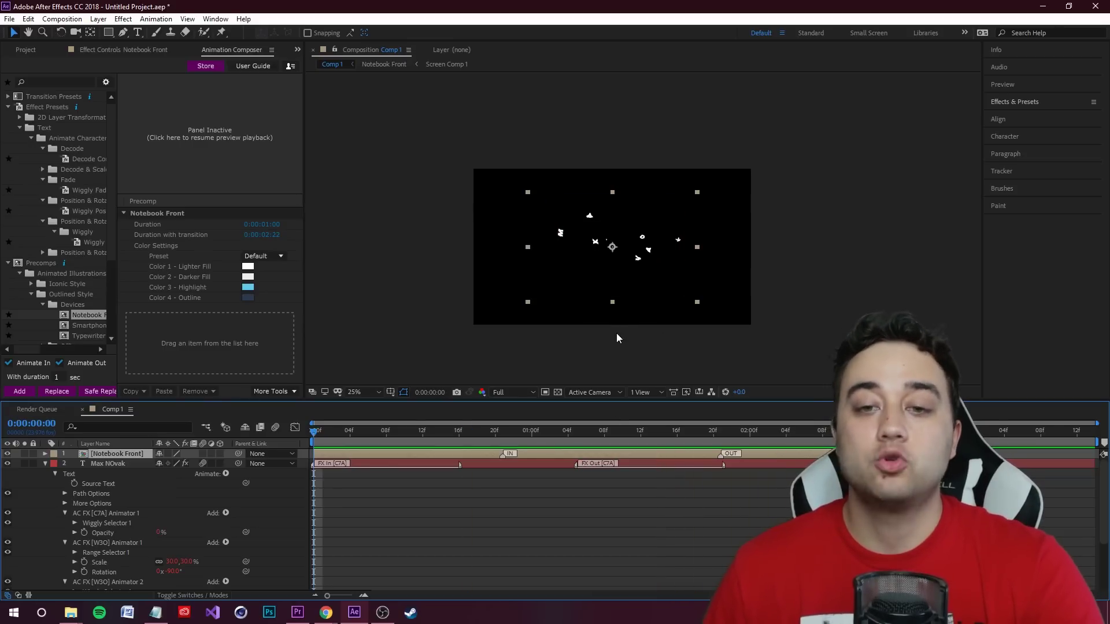
{"action": "key", "text": "space"}
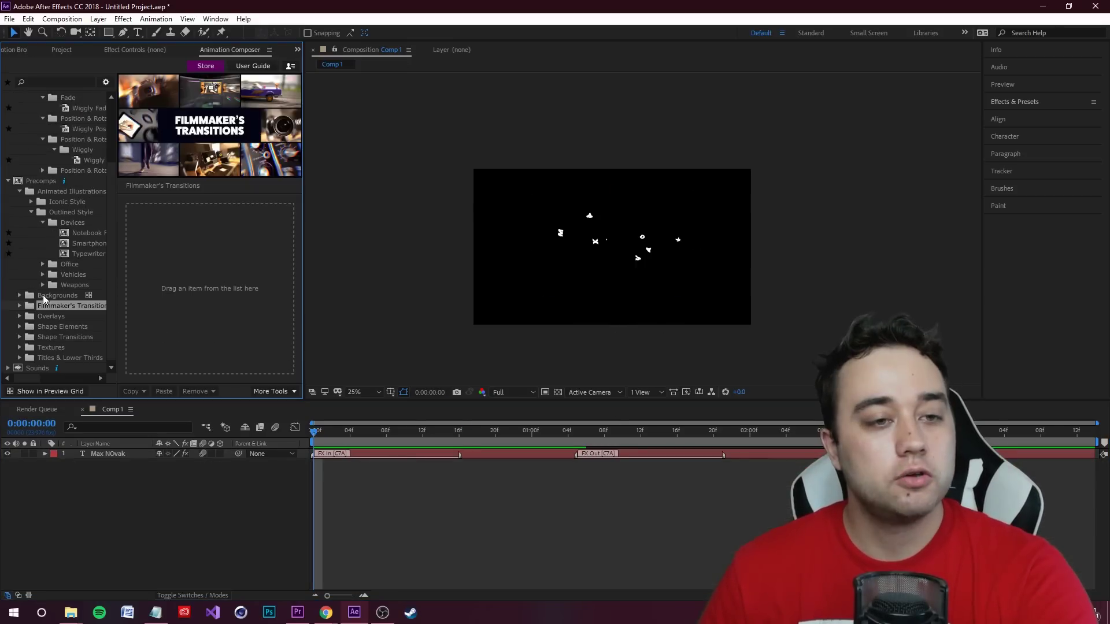
{"action": "left_click", "coordinate": [43, 295]}
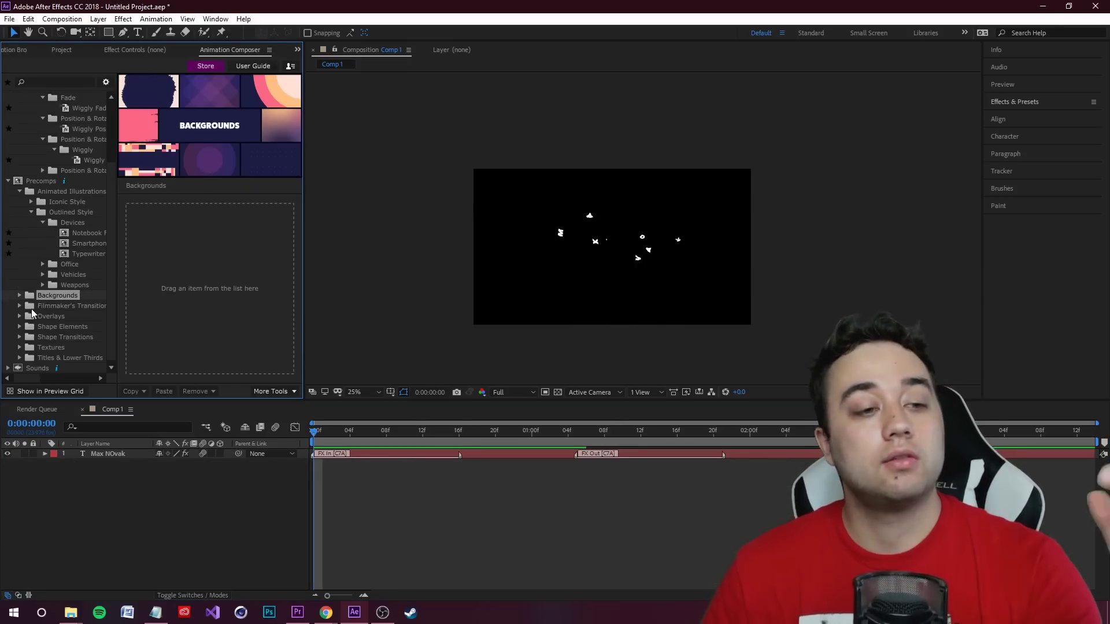
Browse Filmmaker's Transitions, Shape Elements, Textures and Shape Transitions, then return to Backgrounds.
{"action": "left_click", "coordinate": [50, 306]}
{"action": "left_click", "coordinate": [99, 327]}
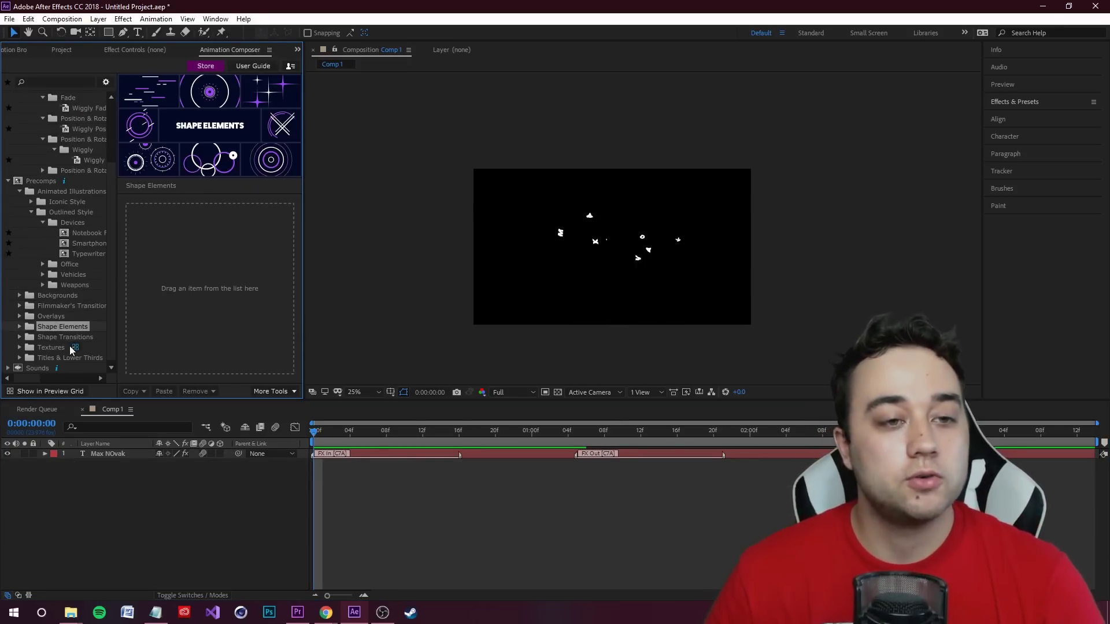
{"action": "left_click", "coordinate": [73, 347]}
{"action": "left_click", "coordinate": [439, 68]}
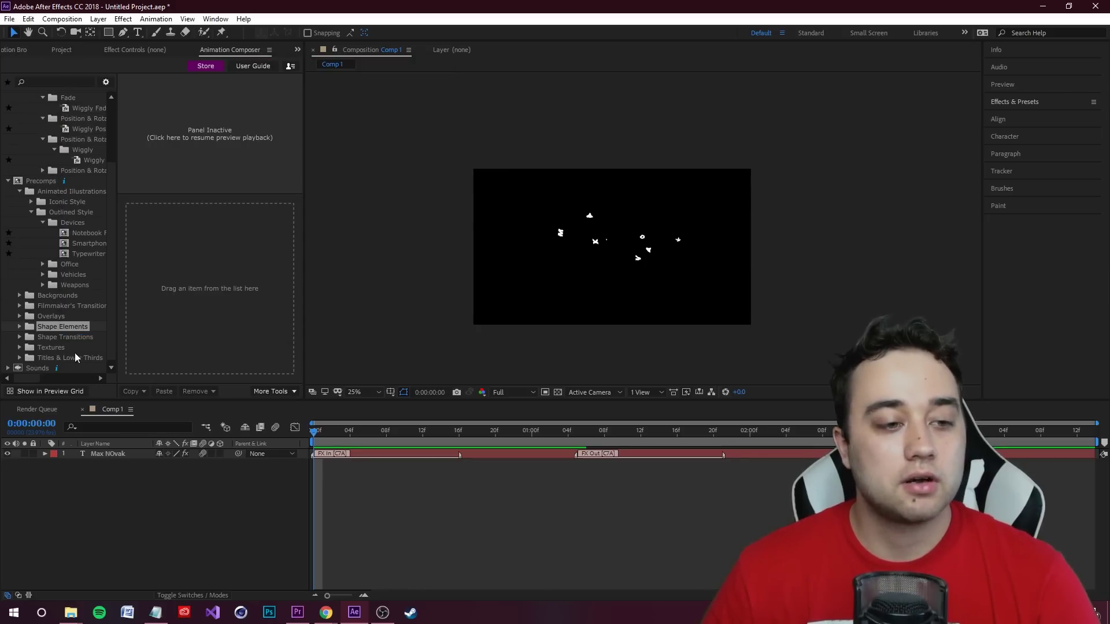
{"action": "left_click", "coordinate": [58, 347]}
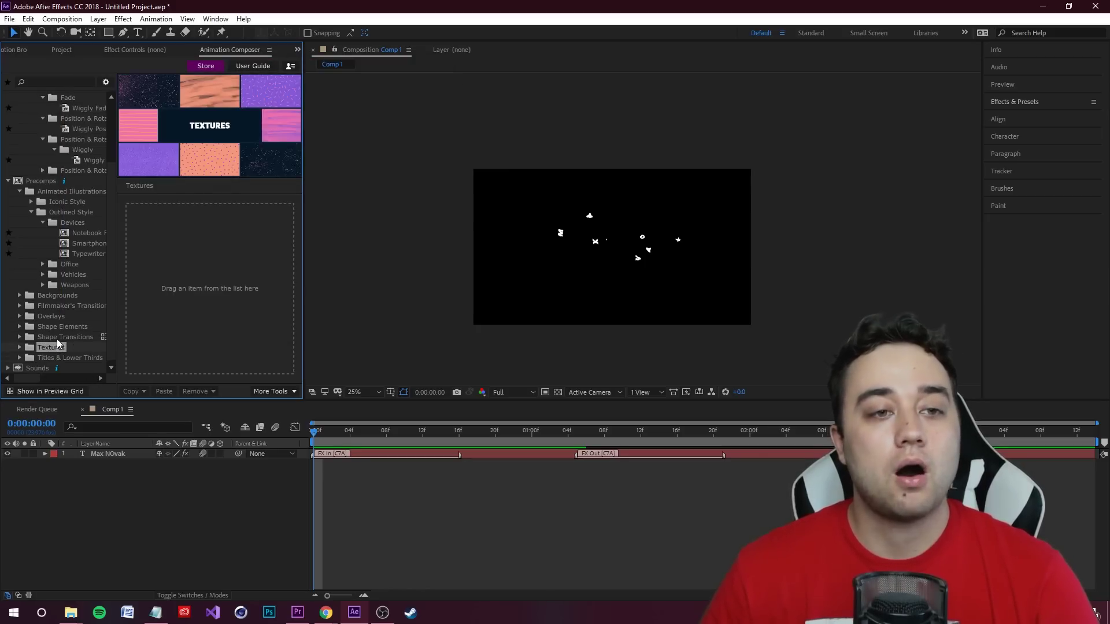
{"action": "left_click", "coordinate": [57, 337]}
{"action": "left_click", "coordinate": [55, 326]}
{"action": "left_click", "coordinate": [53, 306]}
{"action": "left_click", "coordinate": [52, 296]}
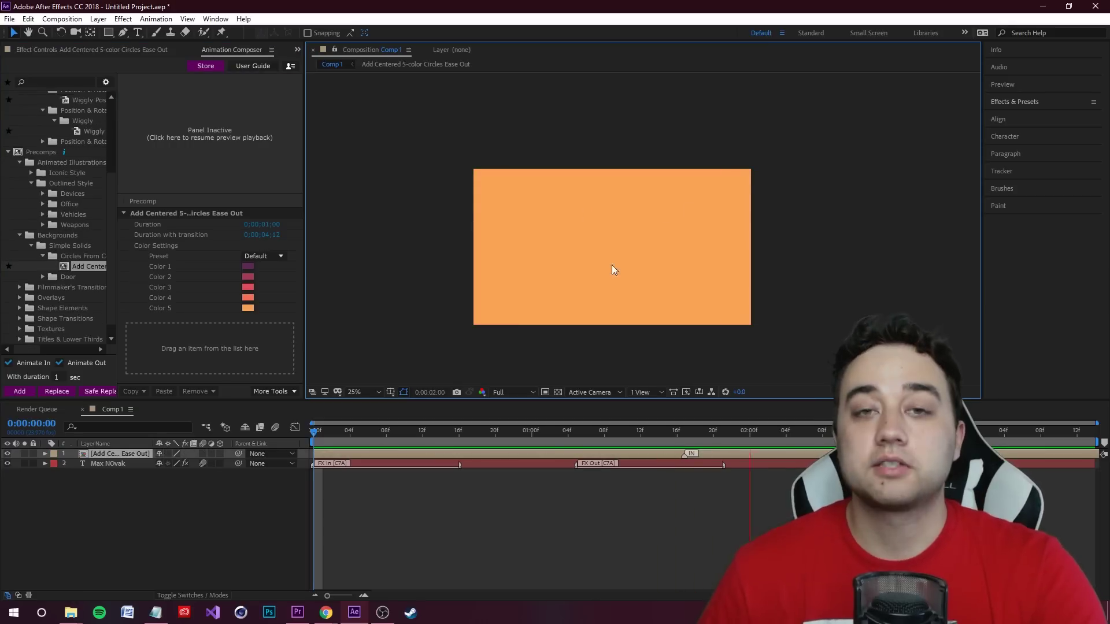
Play and scrub the Add Centered 5-color Circles Ease Out background around frames 14-17.
{"action": "left_click", "coordinate": [248, 457]}
{"action": "key", "text": "space"}
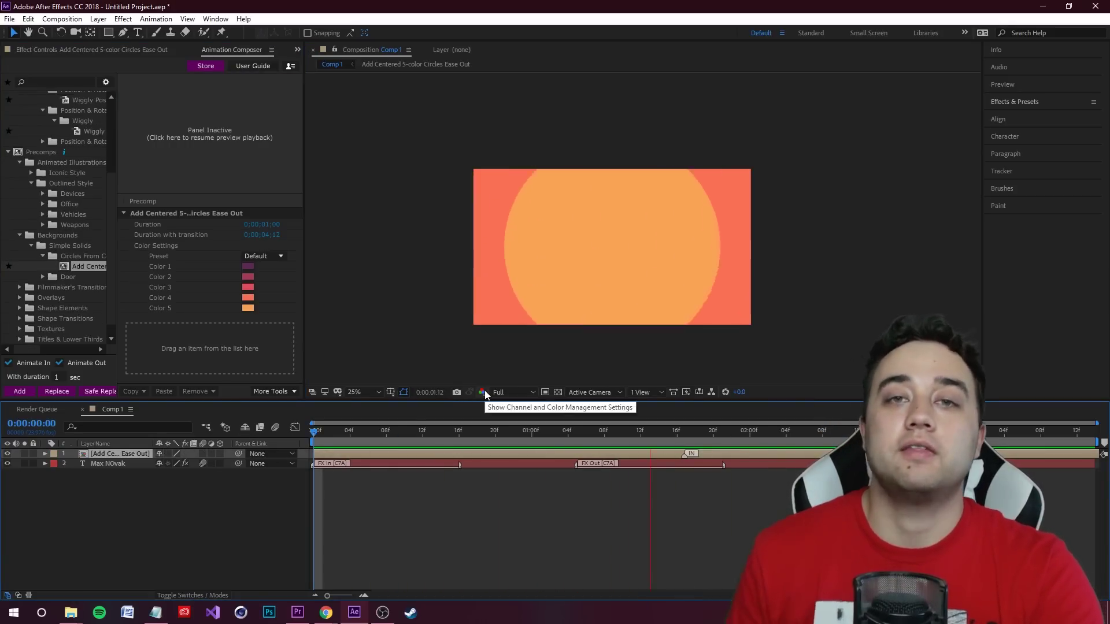
{"action": "key", "text": "space"}
{"action": "mouse_move", "coordinate": [558, 487]}
{"action": "left_mouse_down"}
{"action": "mouse_move", "coordinate": [501, 486]}
{"action": "mouse_move", "coordinate": [551, 487]}
{"action": "left_mouse_up"}
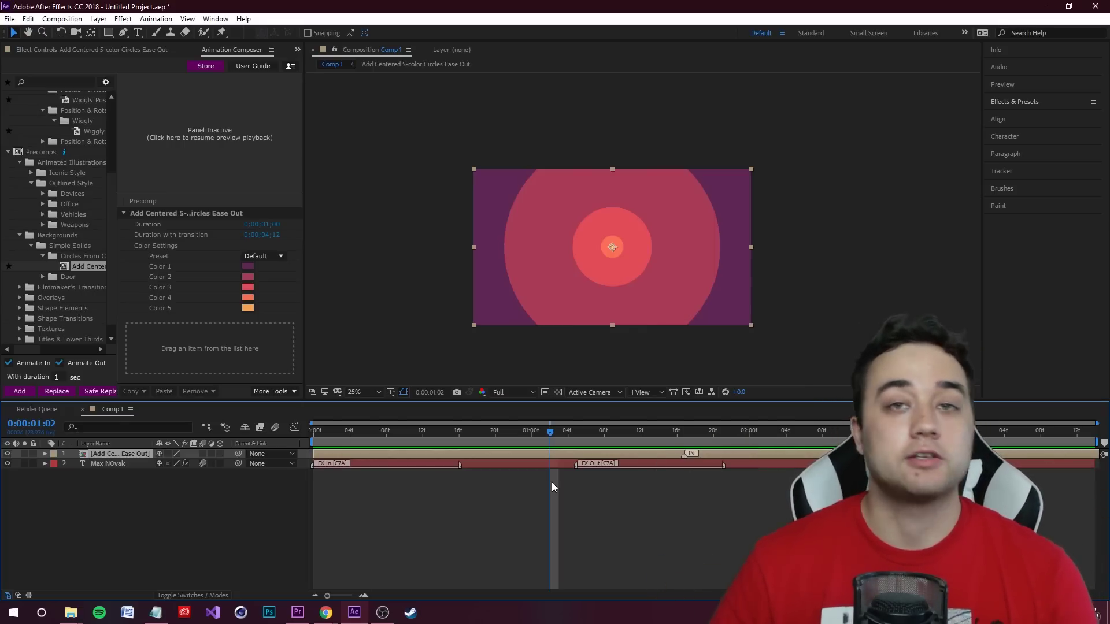
{"action": "left_click", "coordinate": [468, 430]}
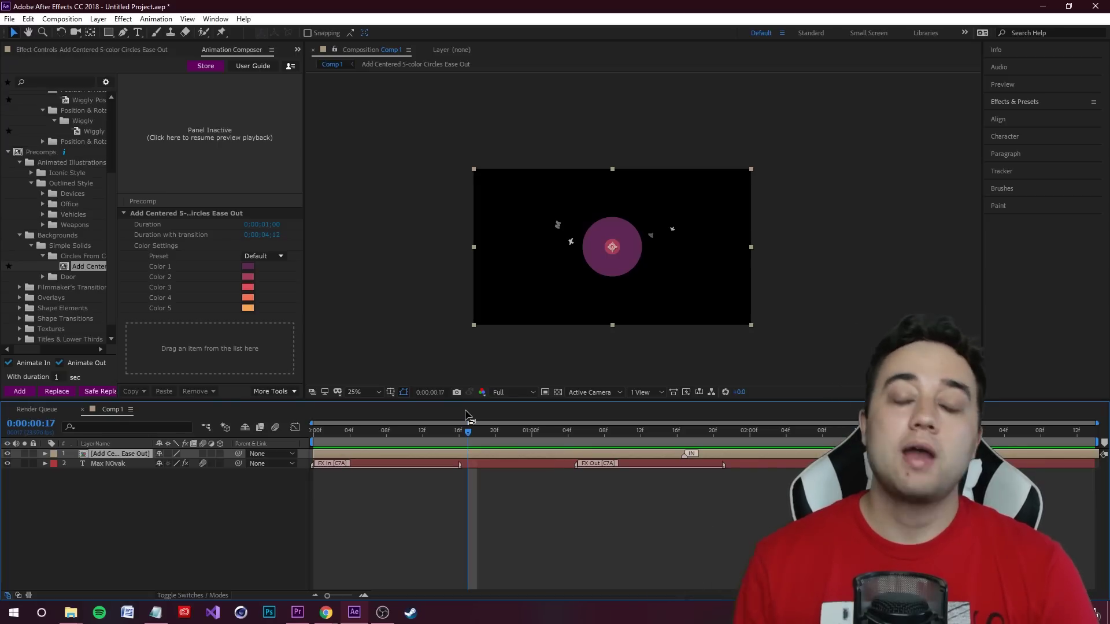
{"action": "left_click_drag", "start_coordinate": [479, 430], "coordinate": [323, 437]}
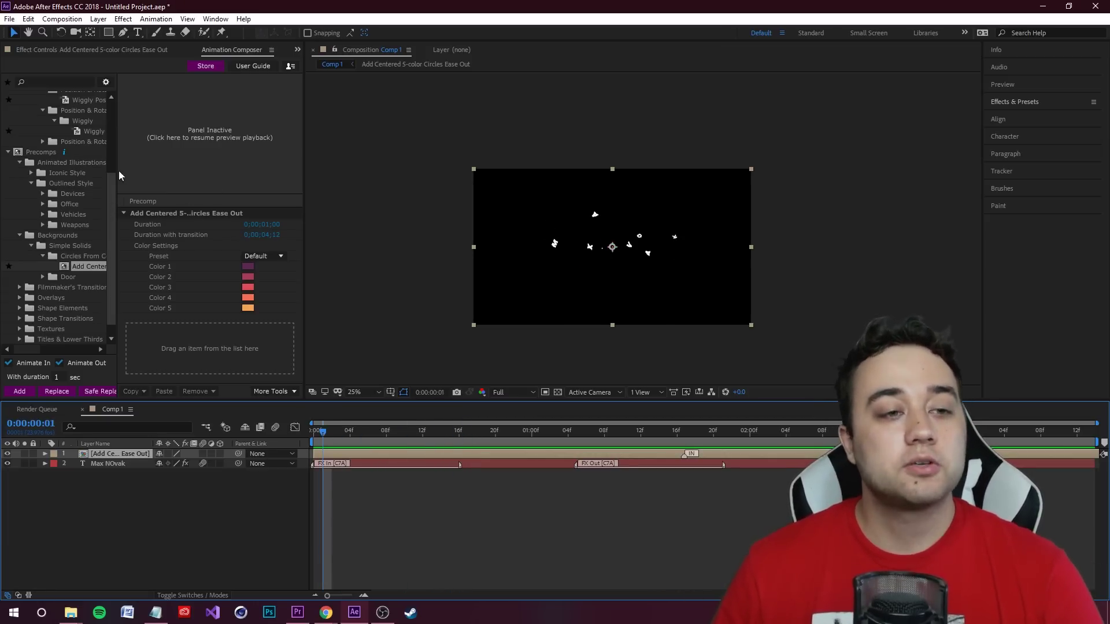
Preview the Decode, Wiggly Position Rotate Scale Characters and Wiggly Position & Rotate text presets.
{"action": "scroll", "coordinate": [105, 200], "scroll_direction": "up", "scroll_amount": 5}
{"action": "left_click", "coordinate": [93, 147]}
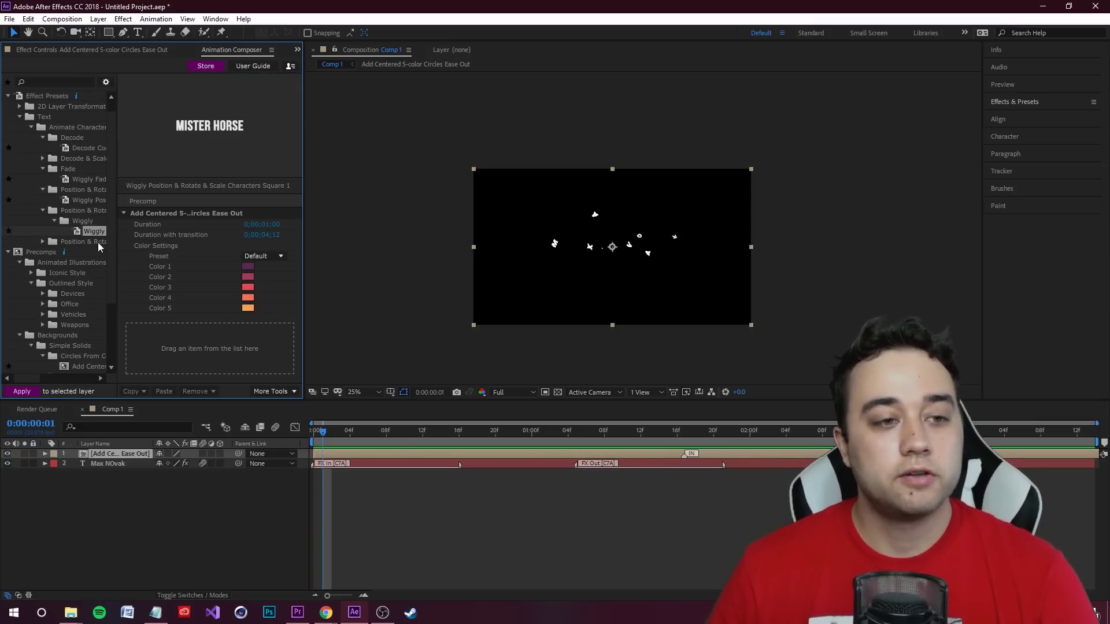
{"action": "left_click", "coordinate": [93, 231]}
{"action": "left_click", "coordinate": [85, 200]}
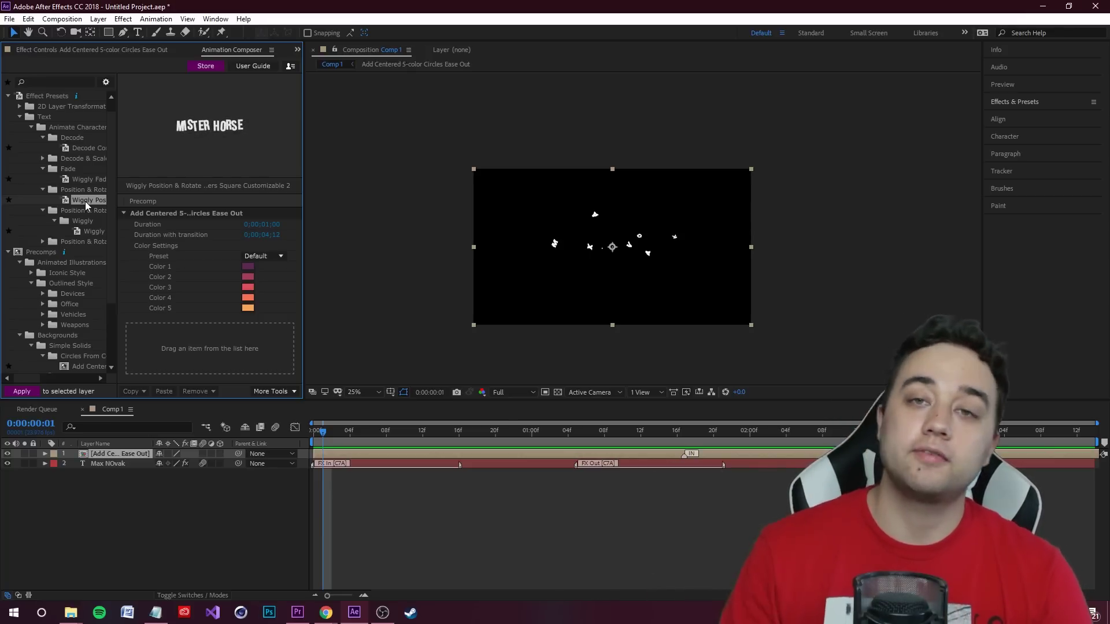
Preview the TNT Bomb, Tank and Truck illustrations from the Weapons and Vehicles folders.
{"action": "left_click", "coordinate": [81, 304]}
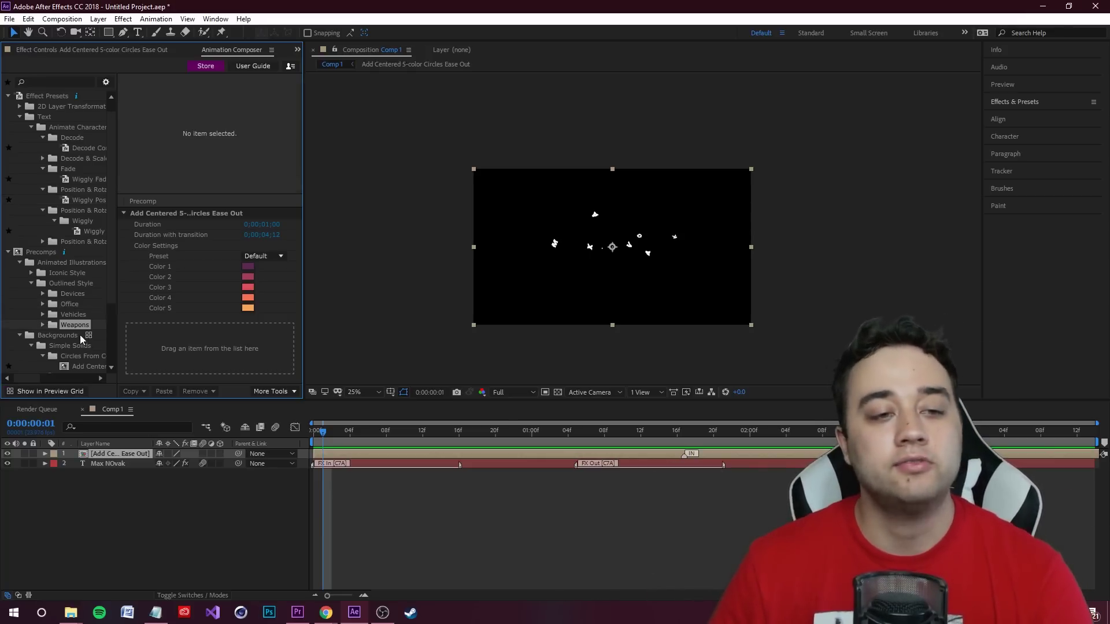
{"action": "left_click", "coordinate": [42, 324]}
{"action": "left_click", "coordinate": [73, 346]}
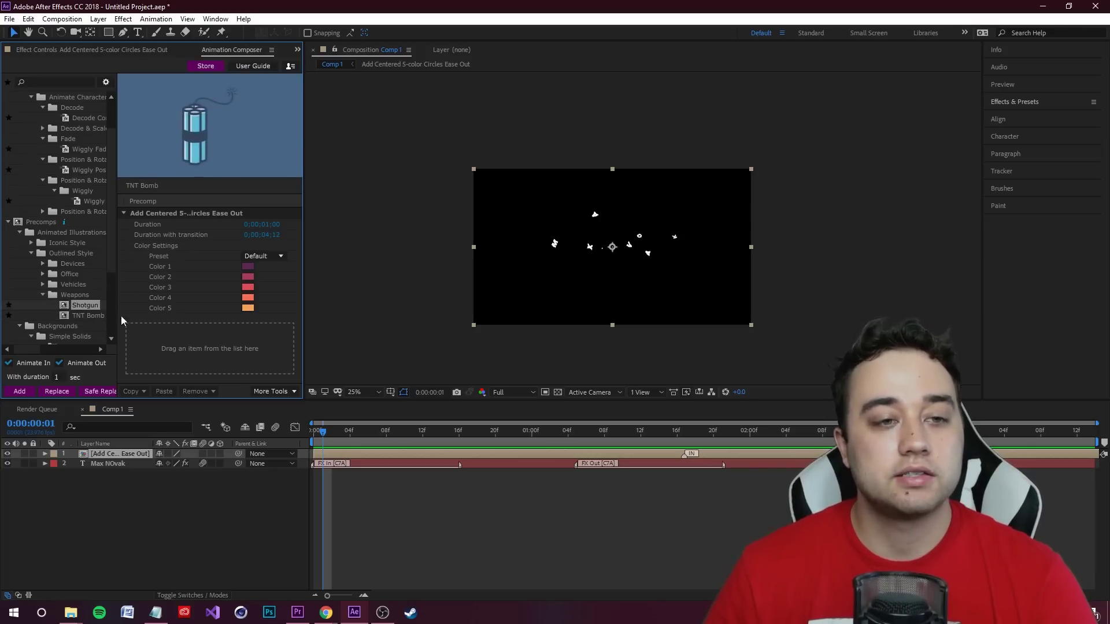
{"action": "left_click", "coordinate": [44, 284]}
{"action": "left_click", "coordinate": [76, 295]}
{"action": "left_click", "coordinate": [78, 305]}
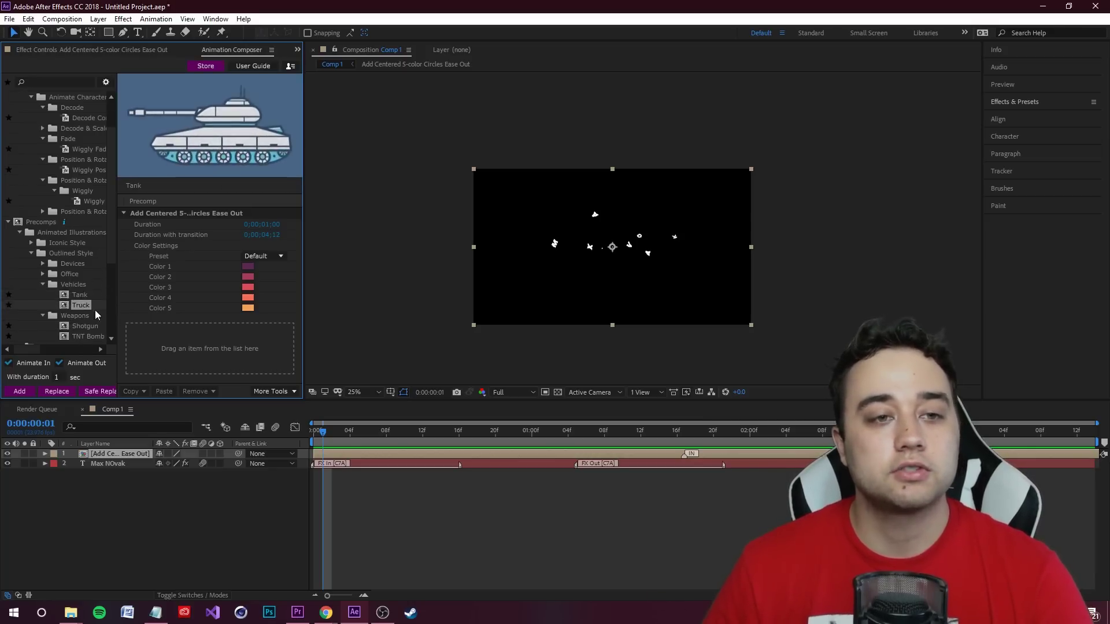
Preview the Typewriter and Notebook Front illustrations from the Office and Devices folders.
{"action": "left_click", "coordinate": [42, 274]}
{"action": "left_click", "coordinate": [42, 263]}
{"action": "left_click", "coordinate": [75, 293]}
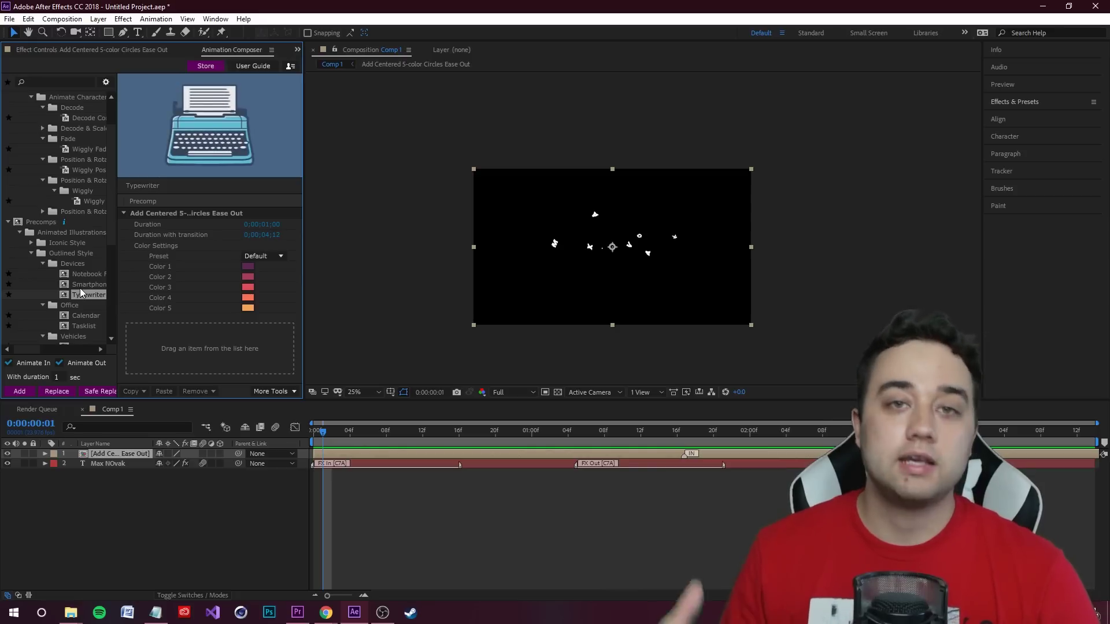
{"action": "left_click", "coordinate": [83, 274]}
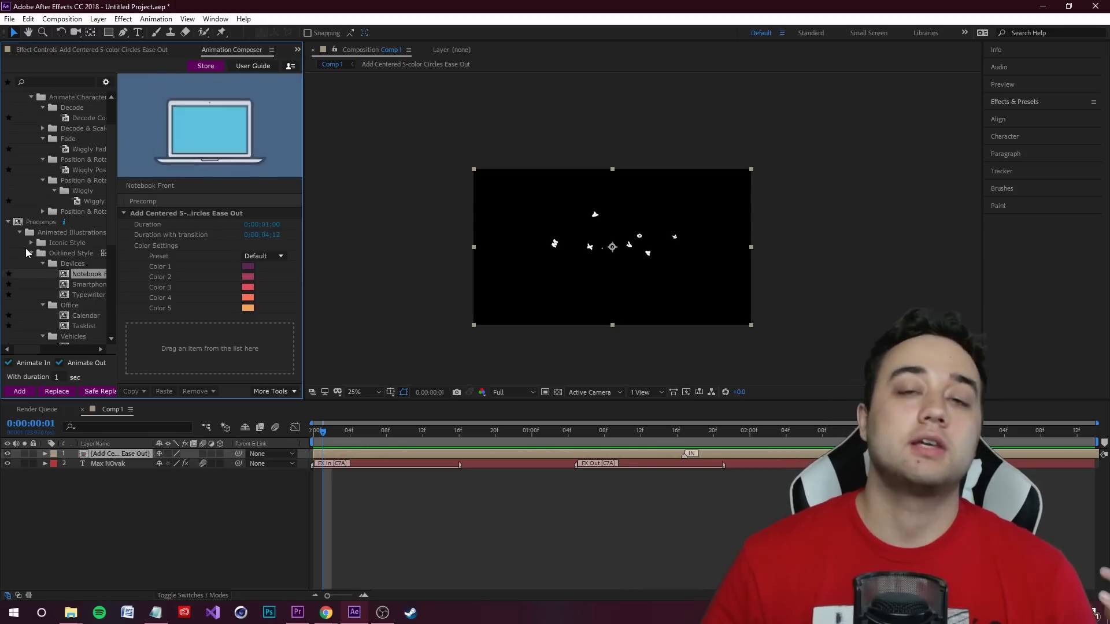
Revisit Wiggly Fade Characters 1 and TNT Bomb, then select the Filmmaker's Transitions category.
{"action": "scroll", "coordinate": [33, 289], "scroll_direction": "up", "scroll_amount": 1}
{"action": "scroll", "coordinate": [78, 311], "scroll_direction": "down", "scroll_amount": 1}
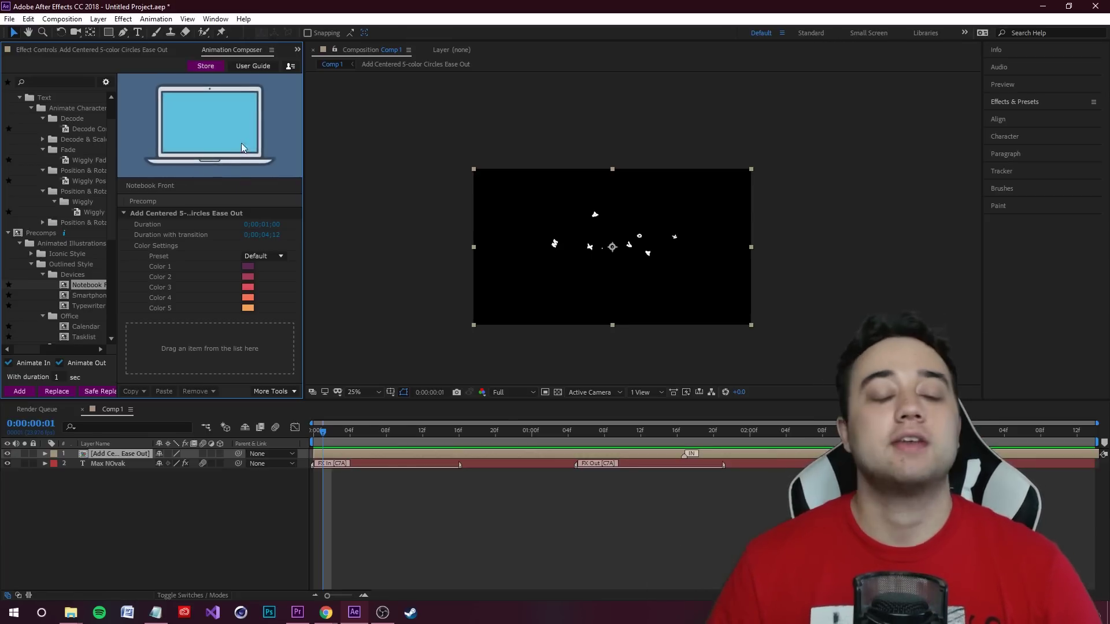
{"action": "left_click", "coordinate": [86, 160]}
{"action": "scroll", "coordinate": [69, 287], "scroll_direction": "down", "scroll_amount": 4}
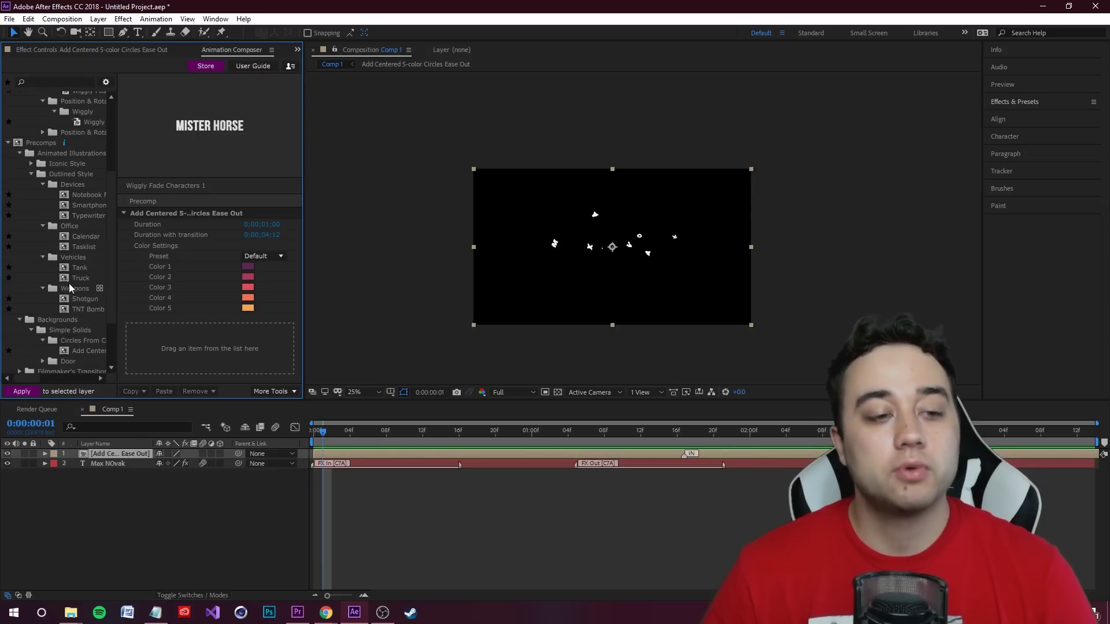
{"action": "left_click", "coordinate": [81, 309]}
{"action": "scroll", "coordinate": [82, 338], "scroll_direction": "down", "scroll_amount": 3}
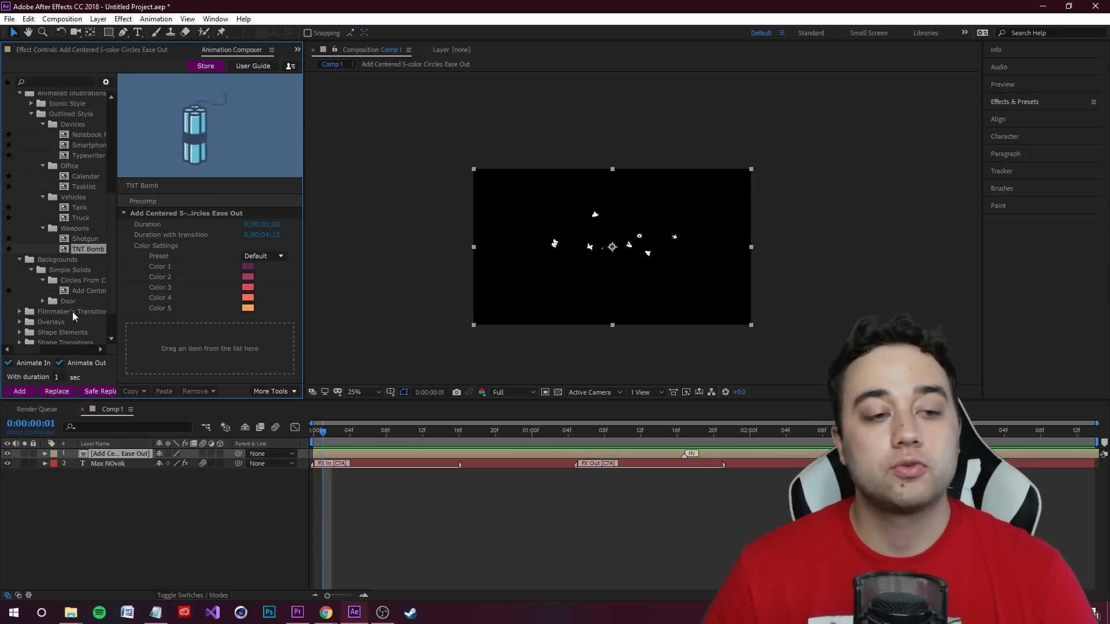
{"action": "left_click", "coordinate": [80, 310]}
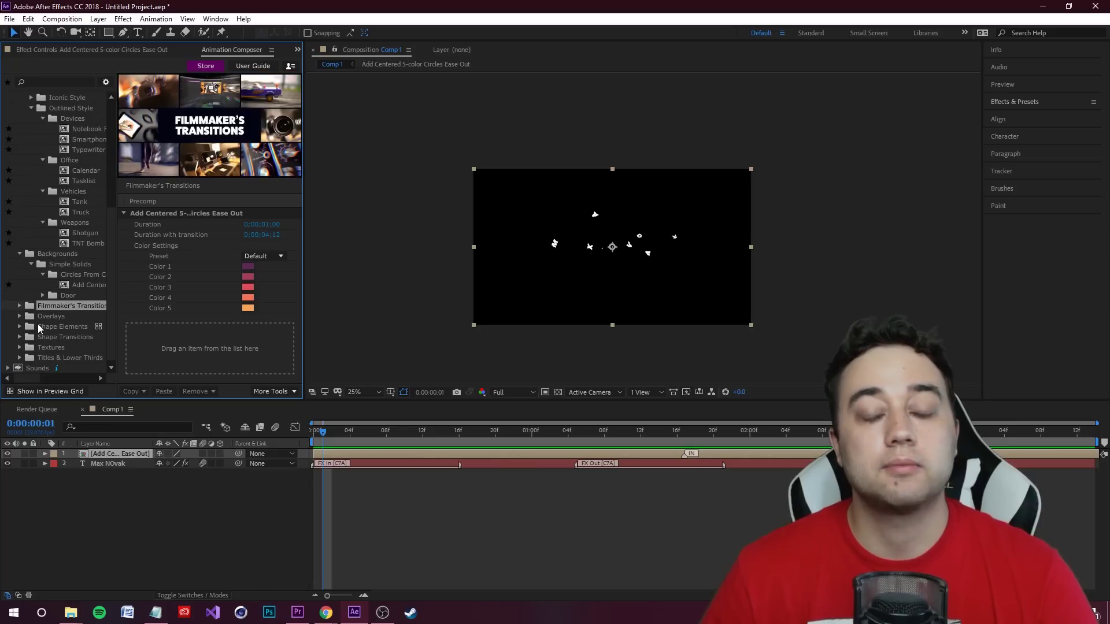
Expand Overlays to the Shape Elements combos and widen the preset browser to read full names.
{"action": "left_click", "coordinate": [19, 316]}
{"action": "scroll", "coordinate": [64, 312], "scroll_direction": "down", "scroll_amount": 4}
{"action": "left_click", "coordinate": [71, 307]}
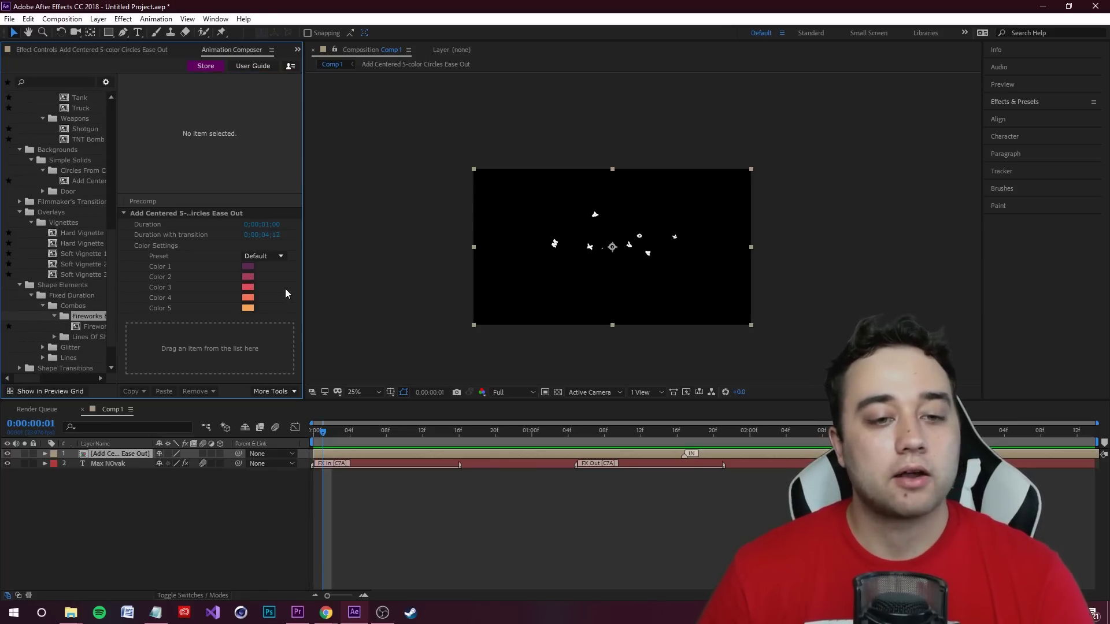
{"action": "left_click_drag", "start_coordinate": [306, 299], "coordinate": [402, 299]}
Step to the Fireworks & Shape Pops preset and back, then open the Mister Horse online store.
{"action": "key", "text": "Down"}
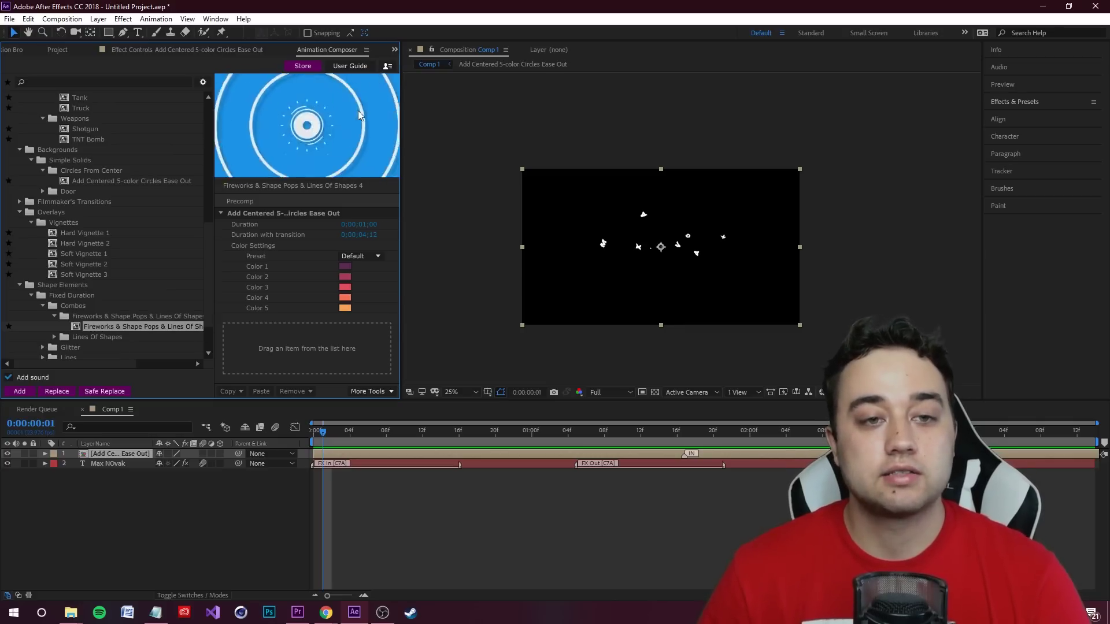
{"action": "key", "text": "Up"}
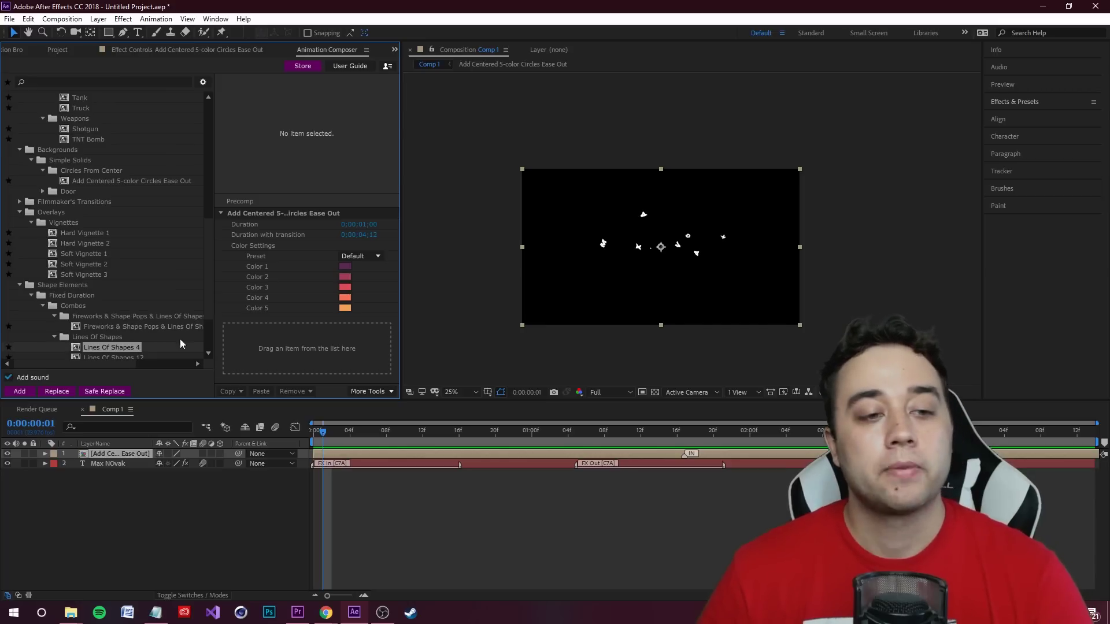
{"action": "scroll", "coordinate": [93, 263], "scroll_direction": "down", "scroll_amount": 2}
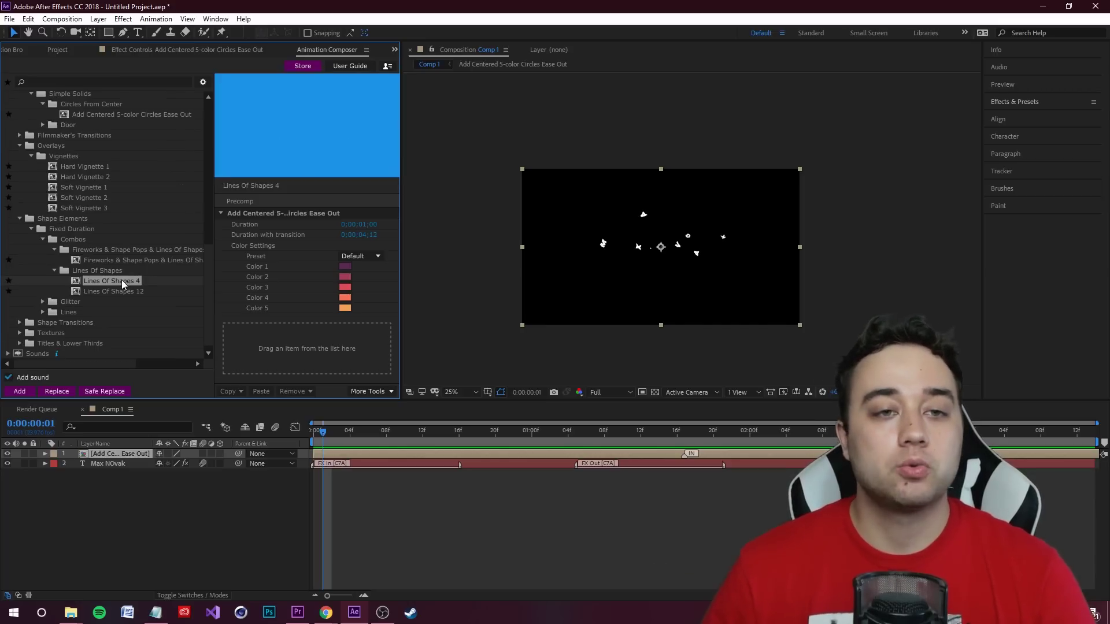
{"action": "left_click", "coordinate": [317, 66]}
Return to After Effects from the taskbar and widen the Animation Composer panel beside Comp 1.
{"action": "scroll", "coordinate": [258, 294], "scroll_direction": "down", "scroll_amount": 4}
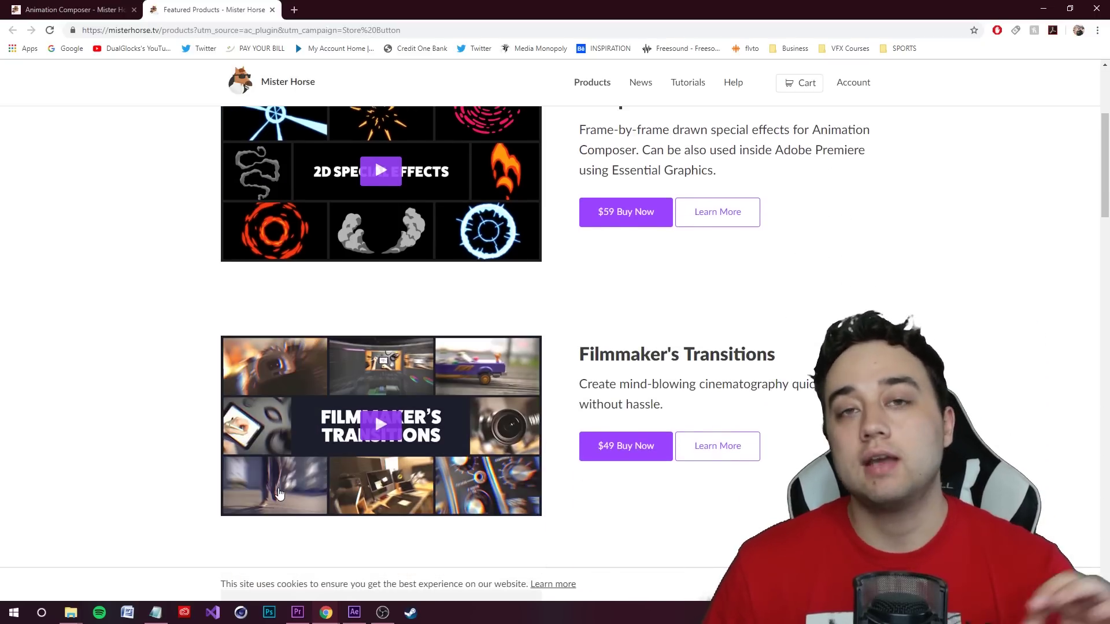
{"action": "left_click", "coordinate": [354, 614]}
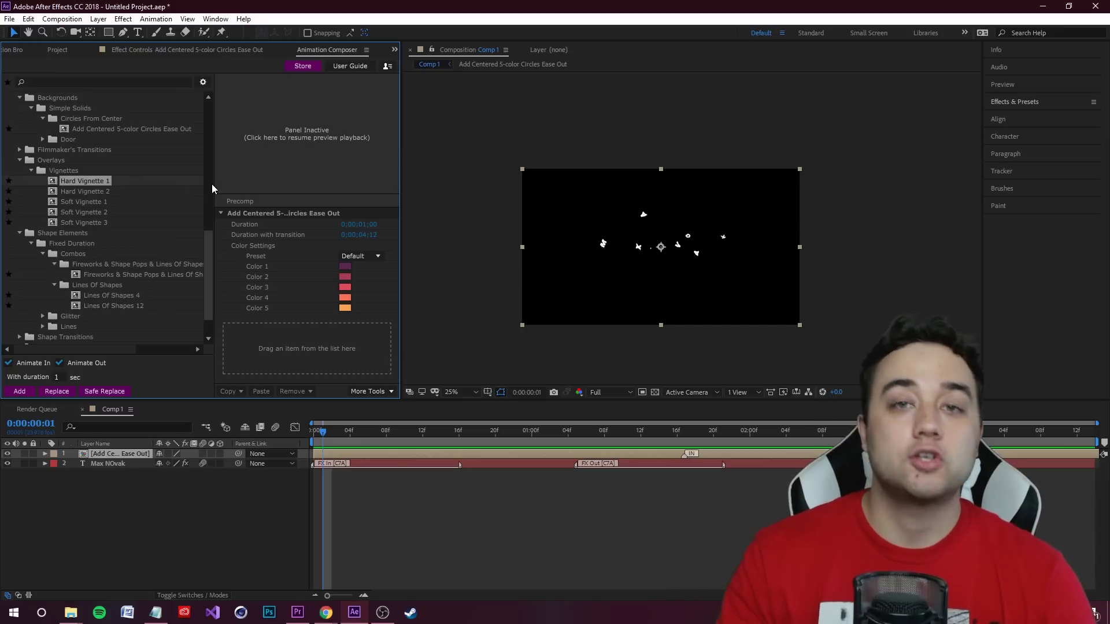
{"action": "left_click_drag", "start_coordinate": [403, 137], "coordinate": [435, 137]}
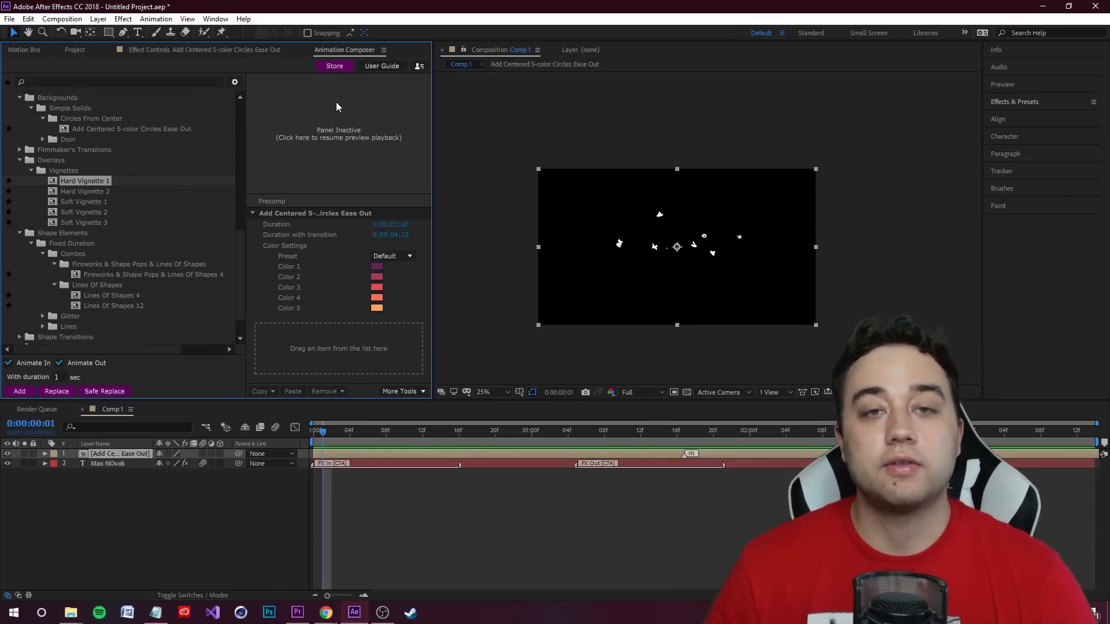
{"action": "scroll", "coordinate": [120, 283], "scroll_direction": "up", "scroll_amount": 10}
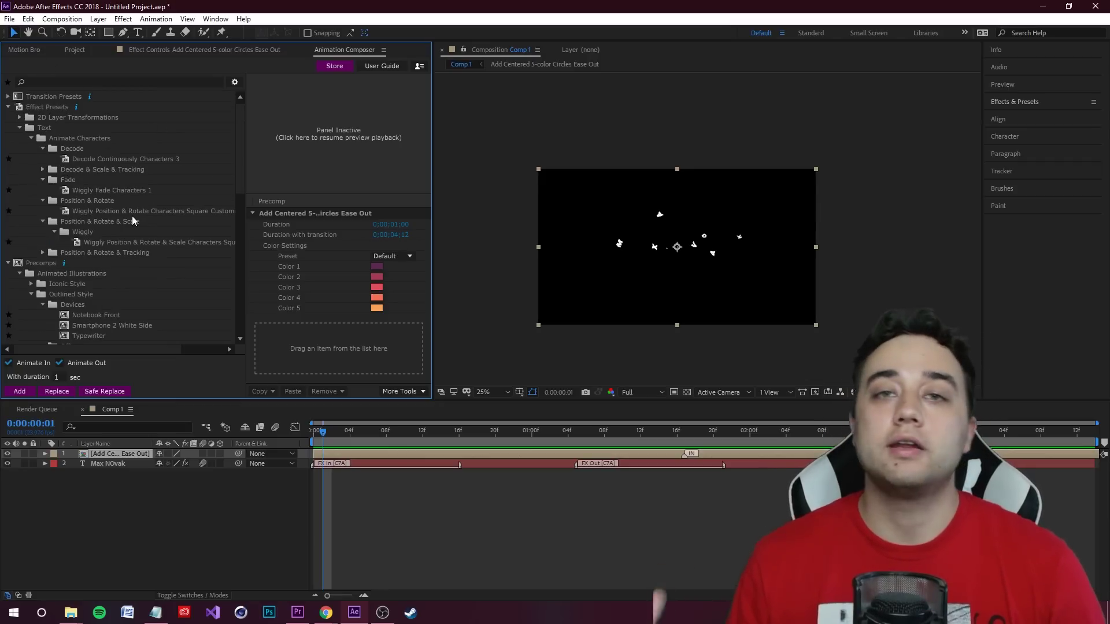
Return to the Featured Products page and play, skim and close the 2D Special Effects promo.
{"action": "mouse_move", "coordinate": [326, 612]}
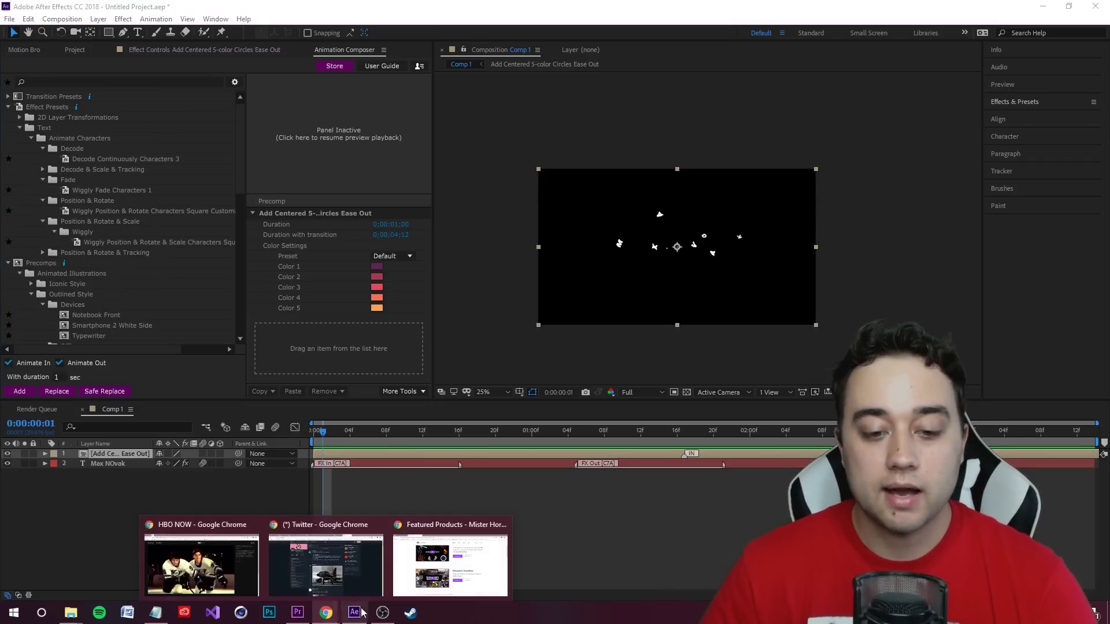
{"action": "left_click", "coordinate": [451, 563]}
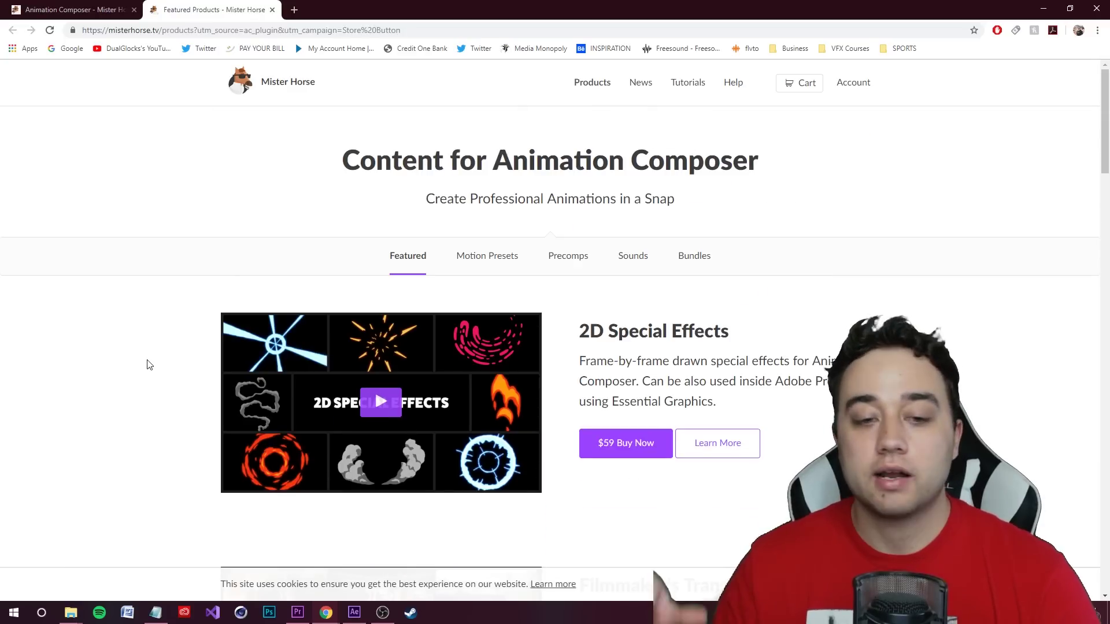
{"action": "scroll", "coordinate": [177, 394], "scroll_direction": "down", "scroll_amount": 2}
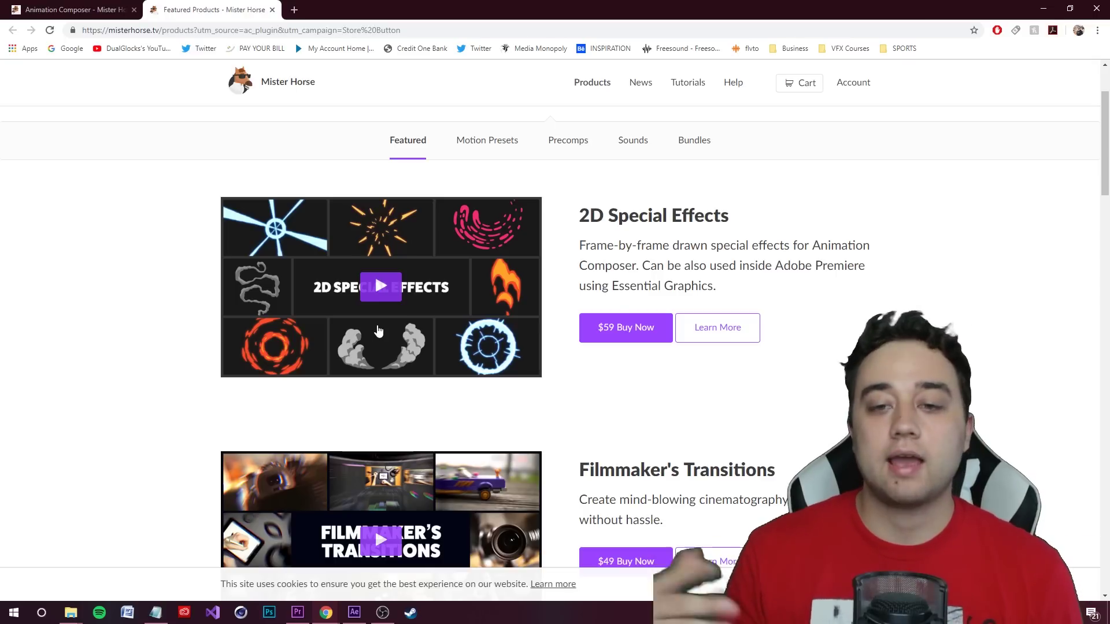
{"action": "left_click", "coordinate": [398, 293]}
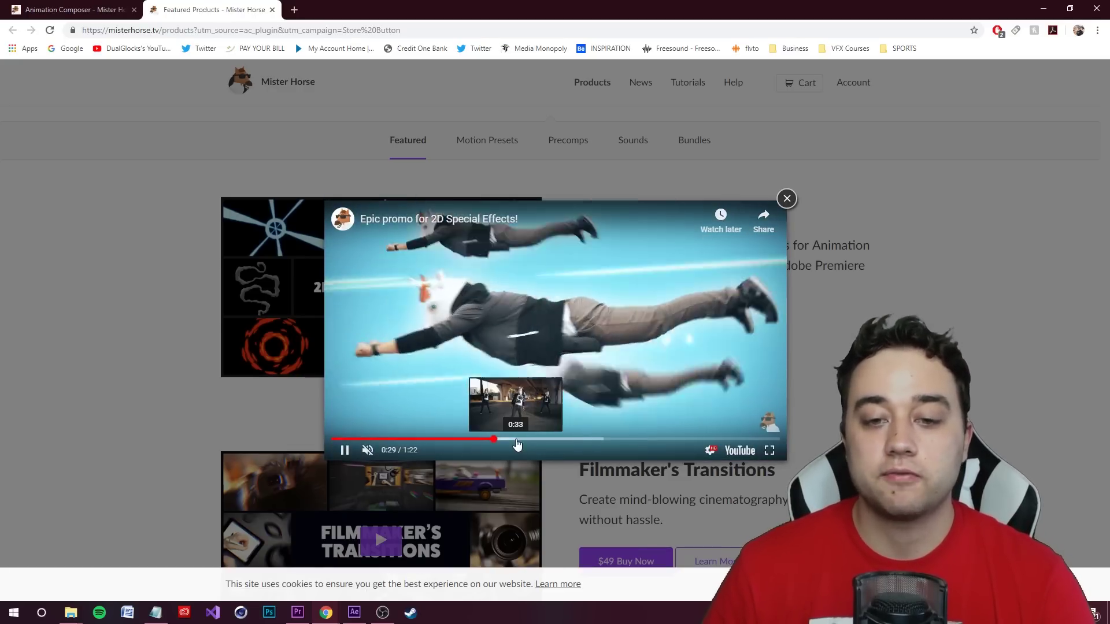
{"action": "left_click", "coordinate": [521, 440]}
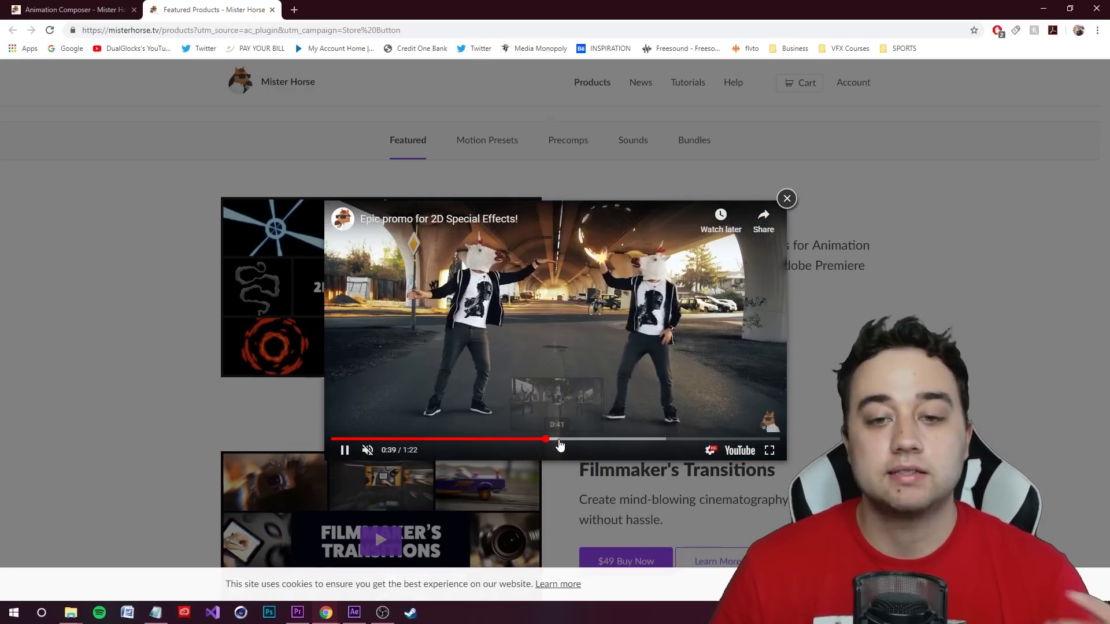
{"action": "left_click_drag", "start_coordinate": [560, 445], "coordinate": [646, 445]}
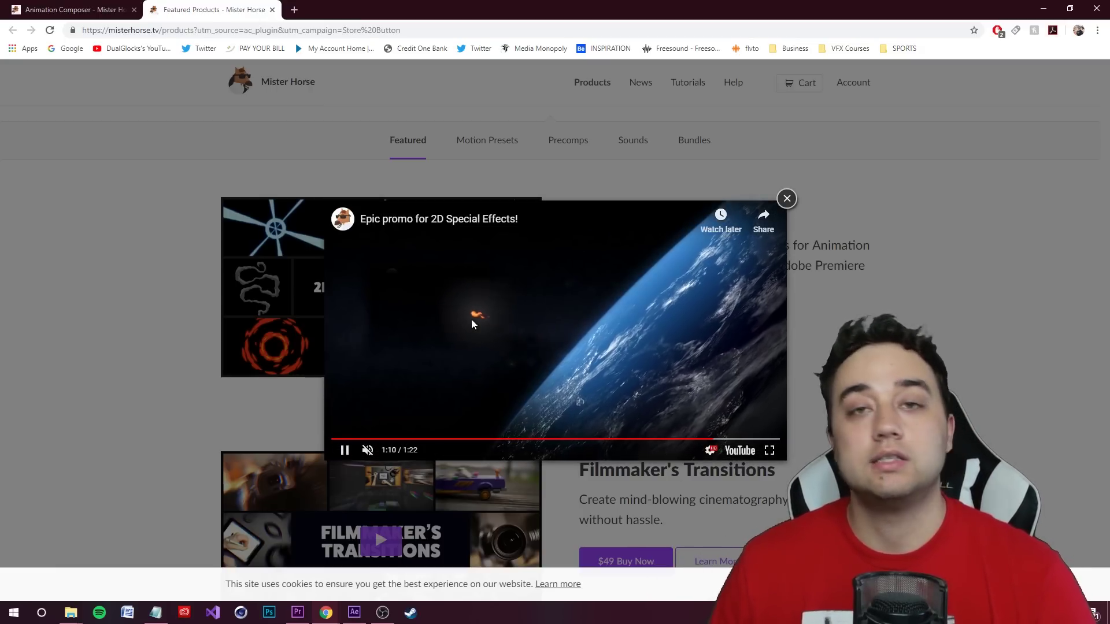
{"action": "left_click", "coordinate": [213, 399]}
Play, skim and close the Filmmaker's Transitions promo video.
{"action": "scroll", "coordinate": [213, 399], "scroll_direction": "down", "scroll_amount": 4}
{"action": "left_click", "coordinate": [348, 323]}
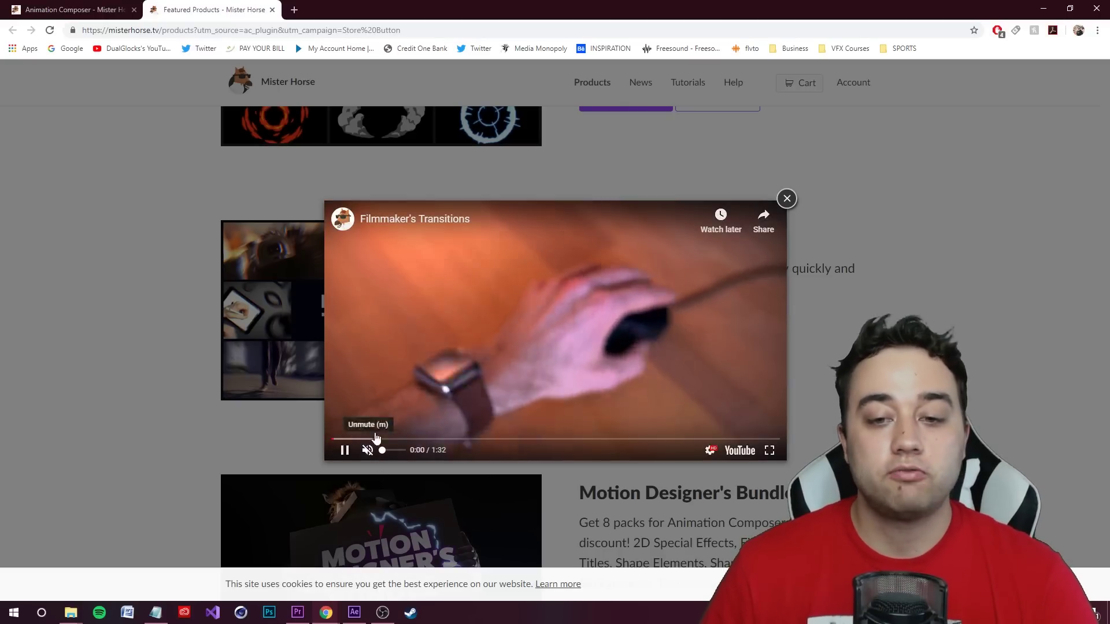
{"action": "left_click", "coordinate": [534, 439]}
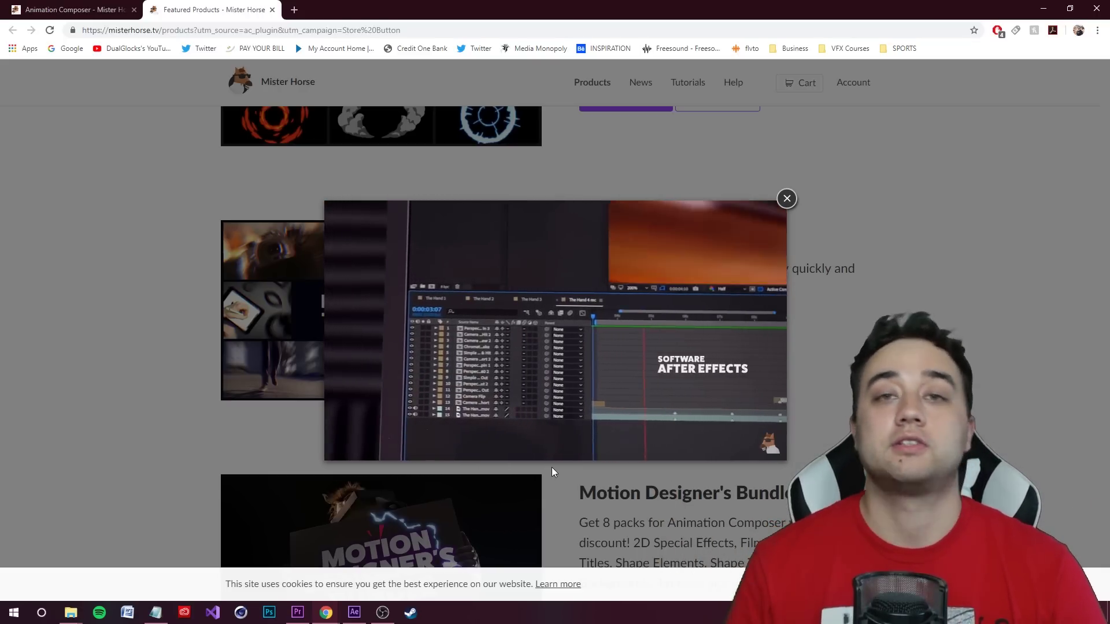
{"action": "left_click", "coordinate": [104, 304]}
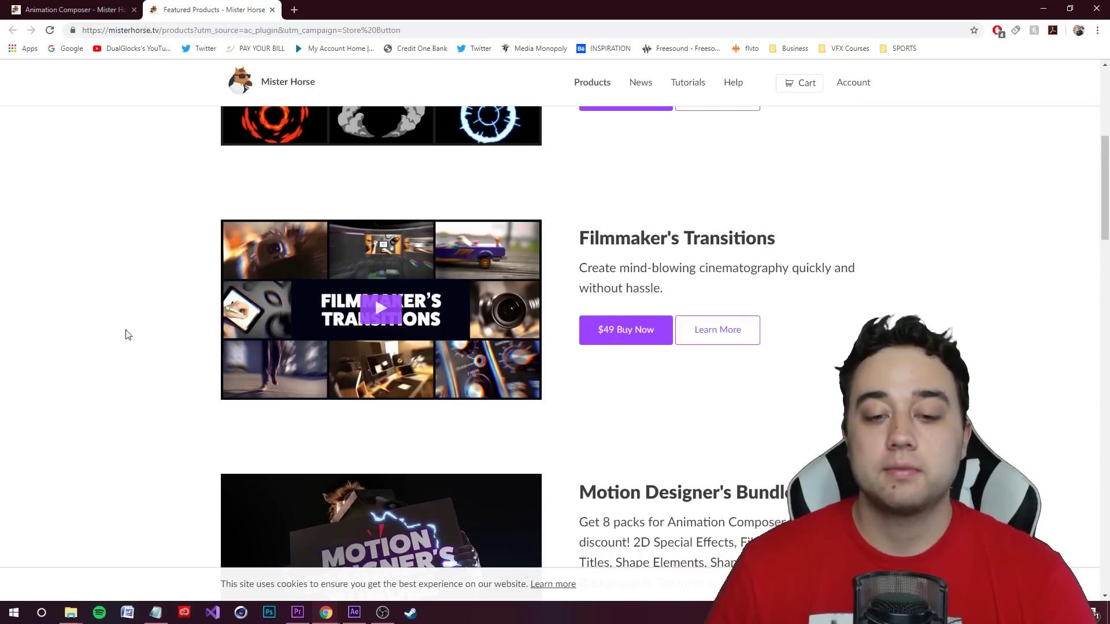
{"action": "scroll", "coordinate": [124, 332], "scroll_direction": "down", "scroll_amount": 3}
Play, skim and close the Text Presets video under Motion Presets, then scroll to Animated Content.
{"action": "scroll", "coordinate": [236, 395], "scroll_direction": "up", "scroll_amount": 1}
{"action": "scroll", "coordinate": [435, 444], "scroll_direction": "down", "scroll_amount": 5}
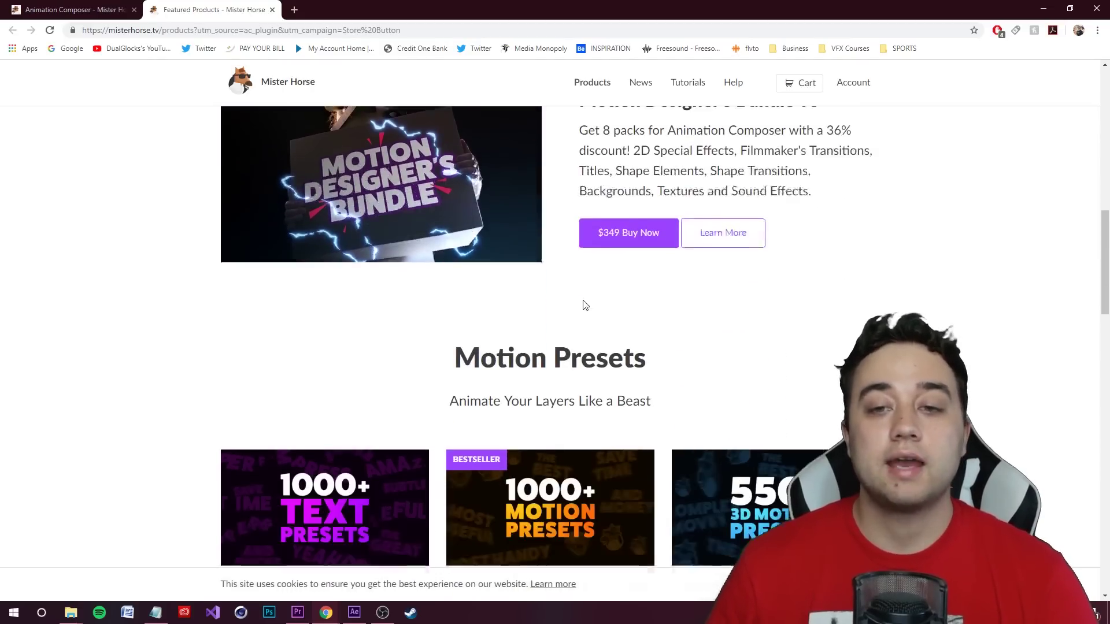
{"action": "scroll", "coordinate": [285, 317], "scroll_direction": "up", "scroll_amount": 2}
{"action": "scroll", "coordinate": [114, 295], "scroll_direction": "down", "scroll_amount": 5}
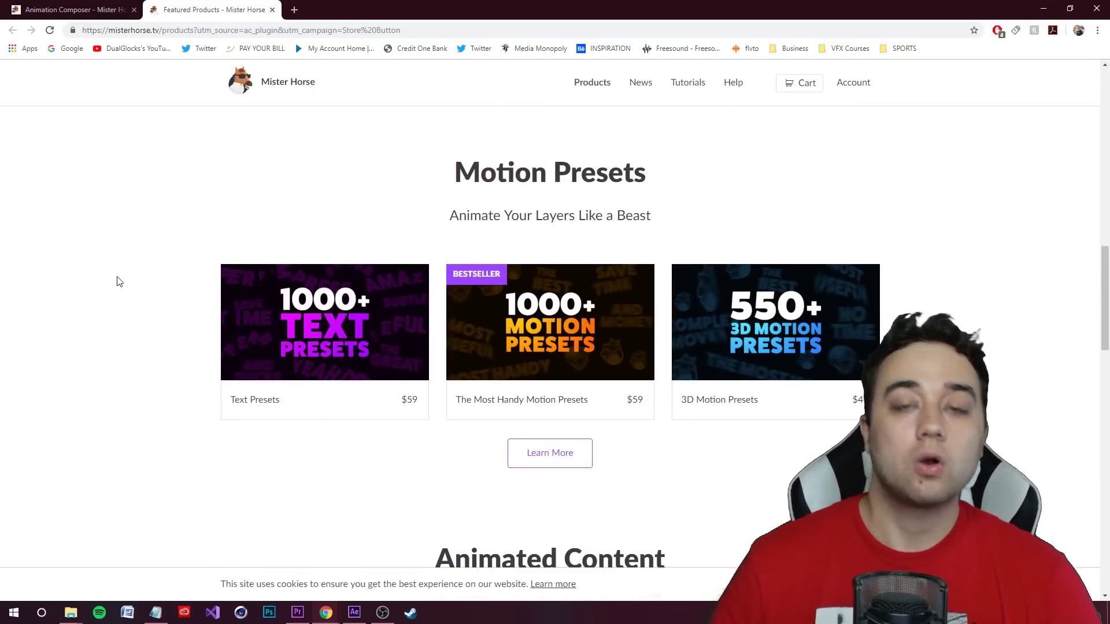
{"action": "scroll", "coordinate": [91, 260], "scroll_direction": "down", "scroll_amount": 3}
{"action": "scroll", "coordinate": [52, 277], "scroll_direction": "up", "scroll_amount": 2}
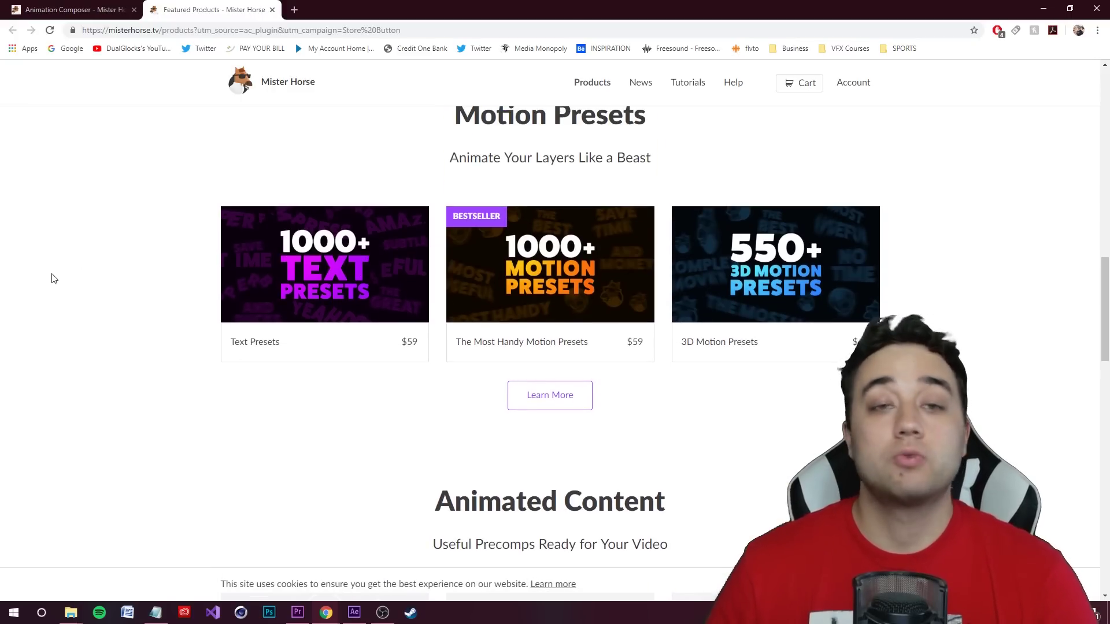
{"action": "mouse_move", "coordinate": [359, 287]}
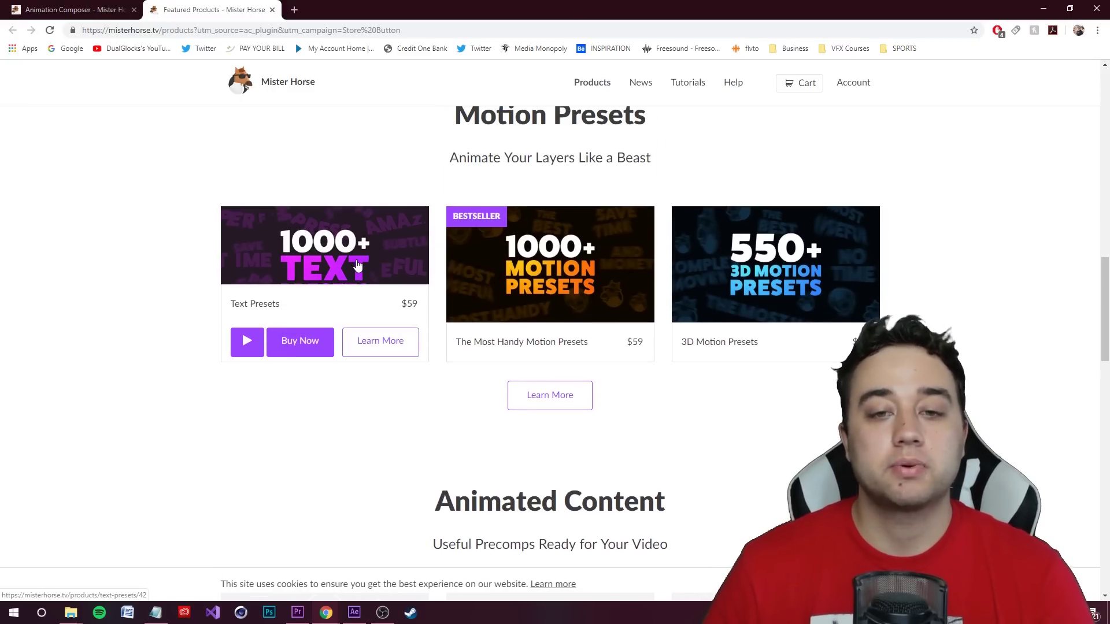
{"action": "left_click", "coordinate": [247, 342]}
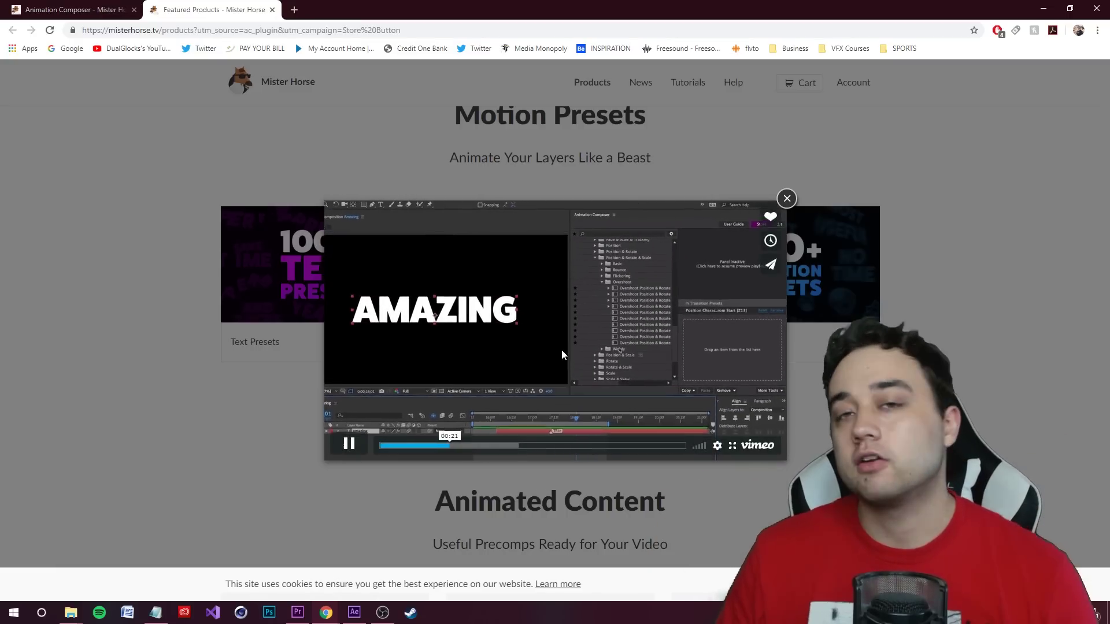
{"action": "left_click", "coordinate": [500, 445]}
{"action": "left_click", "coordinate": [201, 391]}
{"action": "scroll", "coordinate": [71, 258], "scroll_direction": "down", "scroll_amount": 7}
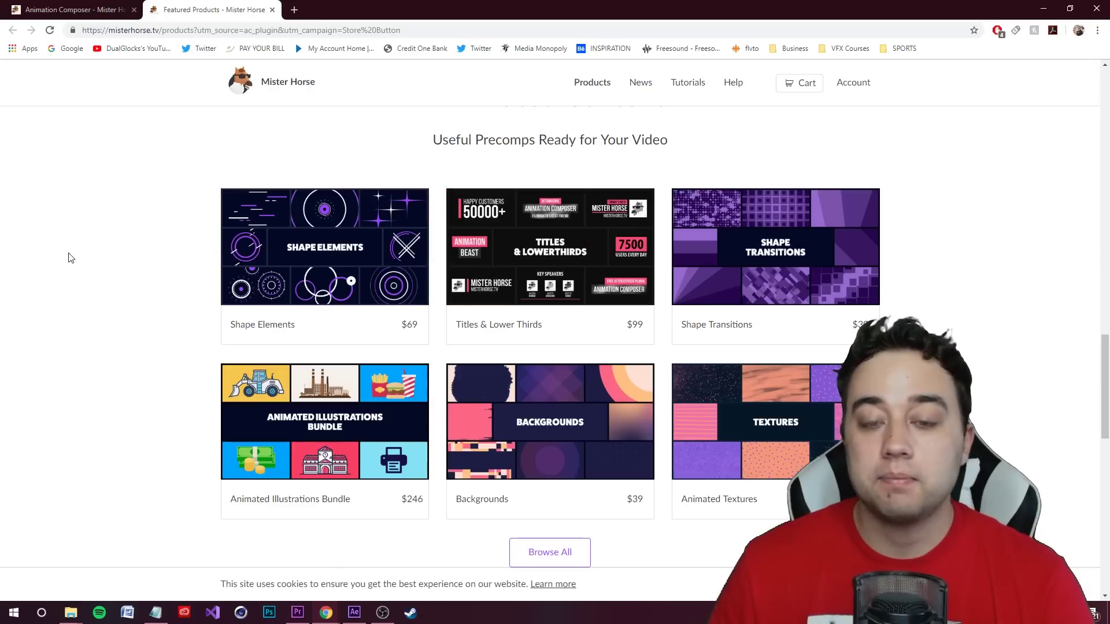
Open the Backgrounds product page, play its preview video, and go back to Featured Products.
{"action": "mouse_move", "coordinate": [351, 405]}
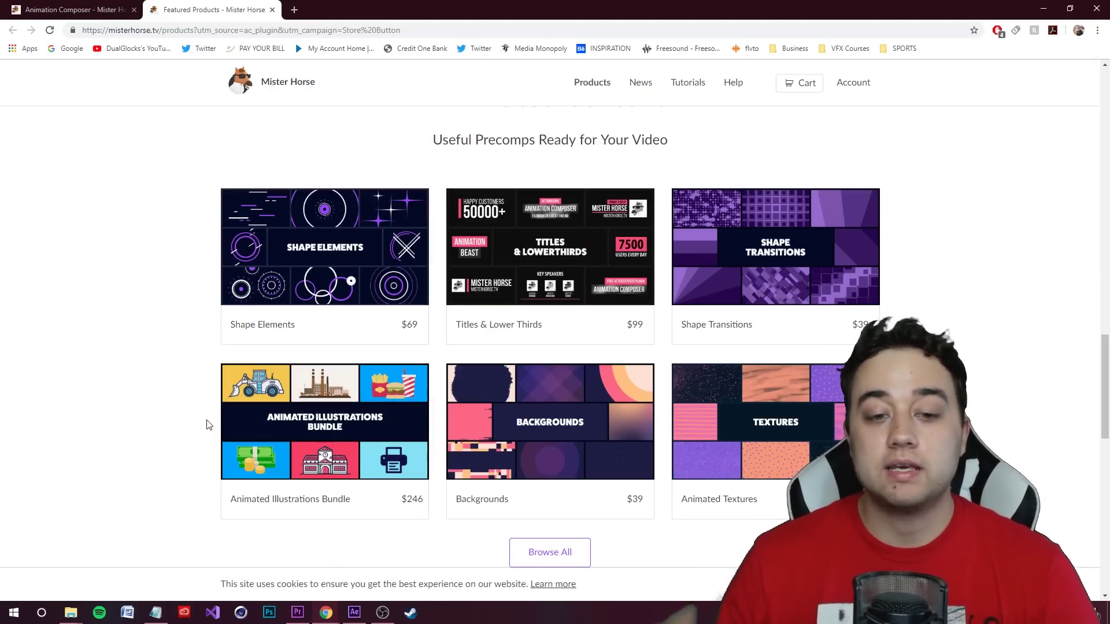
{"action": "mouse_move", "coordinate": [364, 432]}
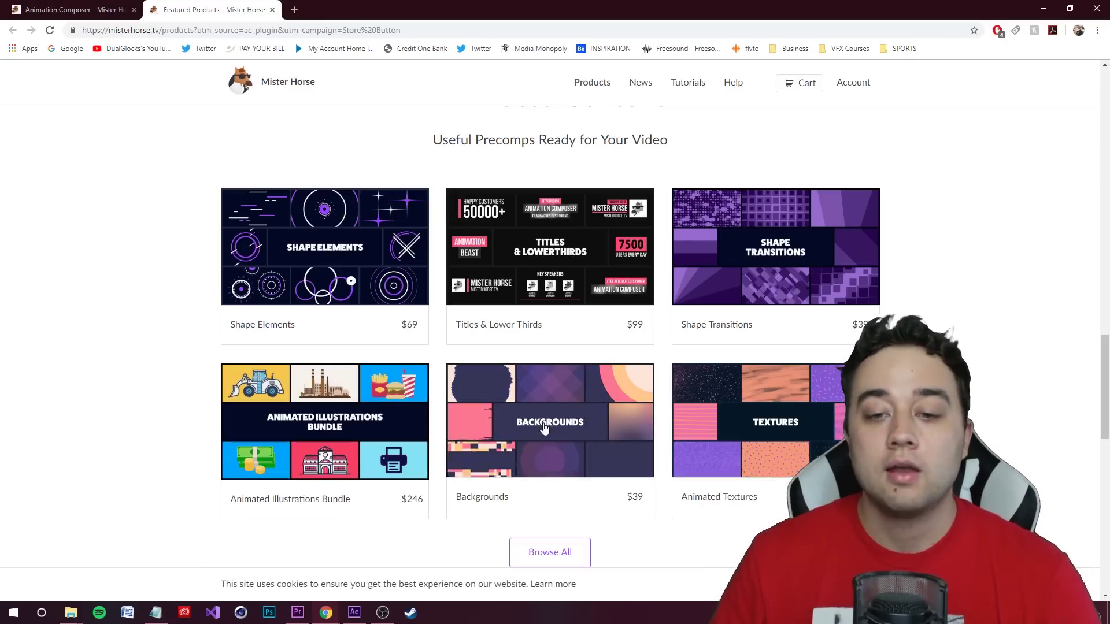
{"action": "left_click", "coordinate": [460, 419]}
{"action": "left_click", "coordinate": [437, 329]}
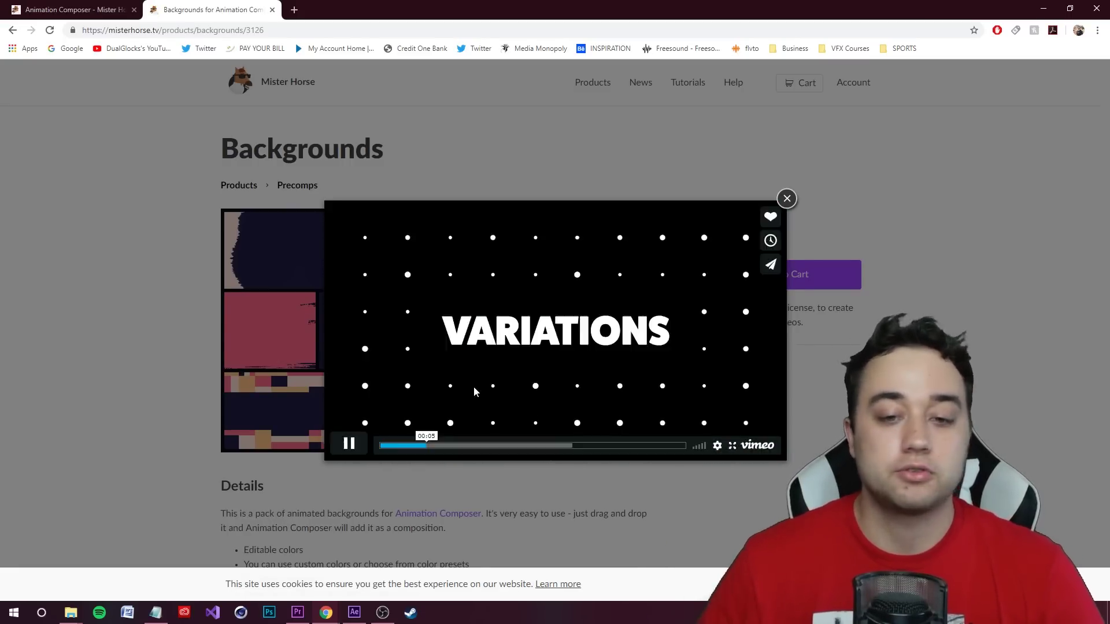
{"action": "key", "text": "alt+Left"}
Play, skim and close the $246 Animated Illustrations Bundle video, then go back.
{"action": "scroll", "coordinate": [218, 223], "scroll_direction": "down", "scroll_amount": 6}
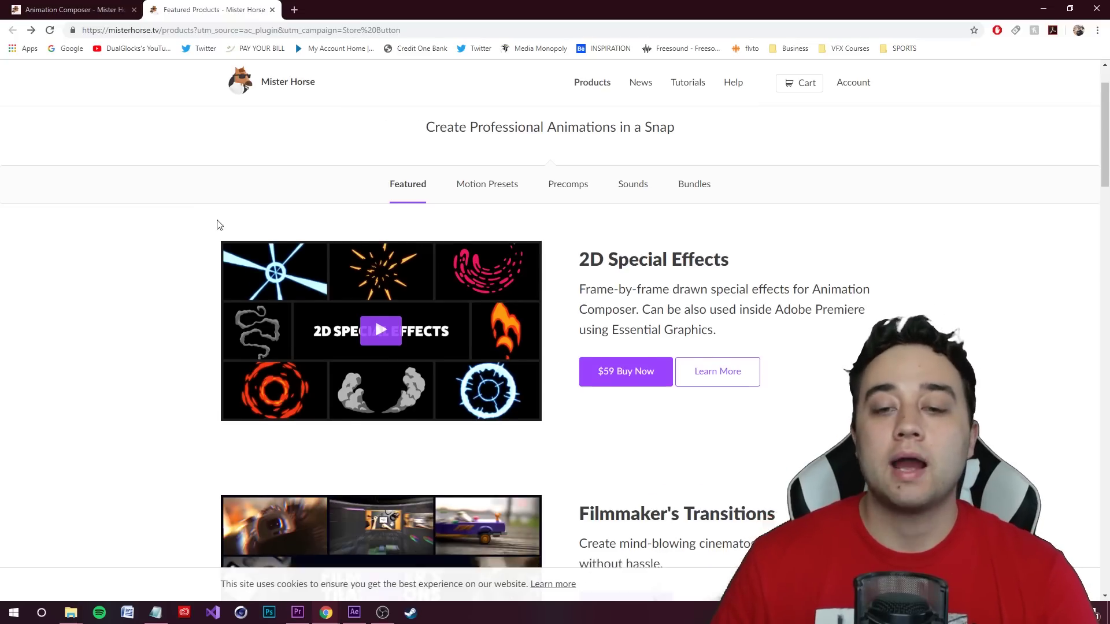
{"action": "scroll", "coordinate": [548, 334], "scroll_direction": "down", "scroll_amount": 8}
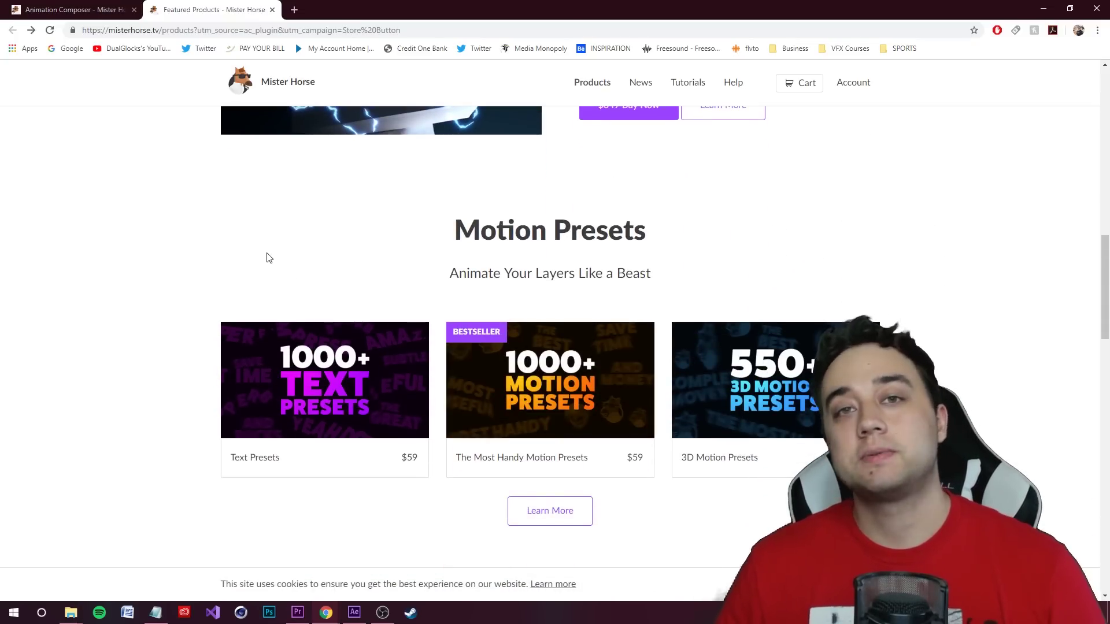
{"action": "scroll", "coordinate": [268, 257], "scroll_direction": "down", "scroll_amount": 4}
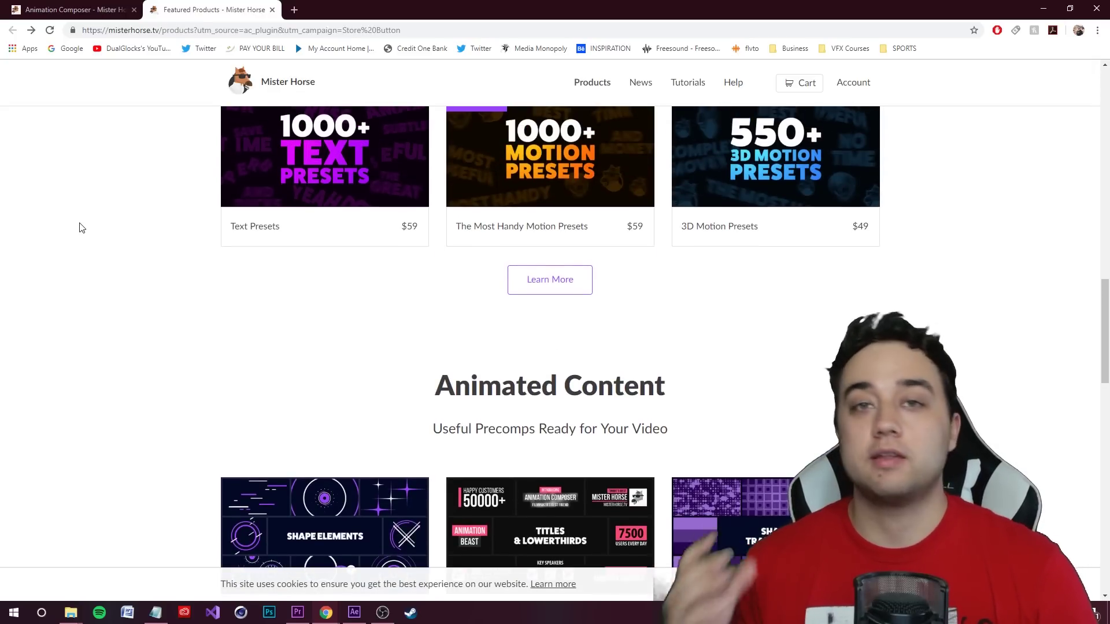
{"action": "scroll", "coordinate": [95, 289], "scroll_direction": "down", "scroll_amount": 4}
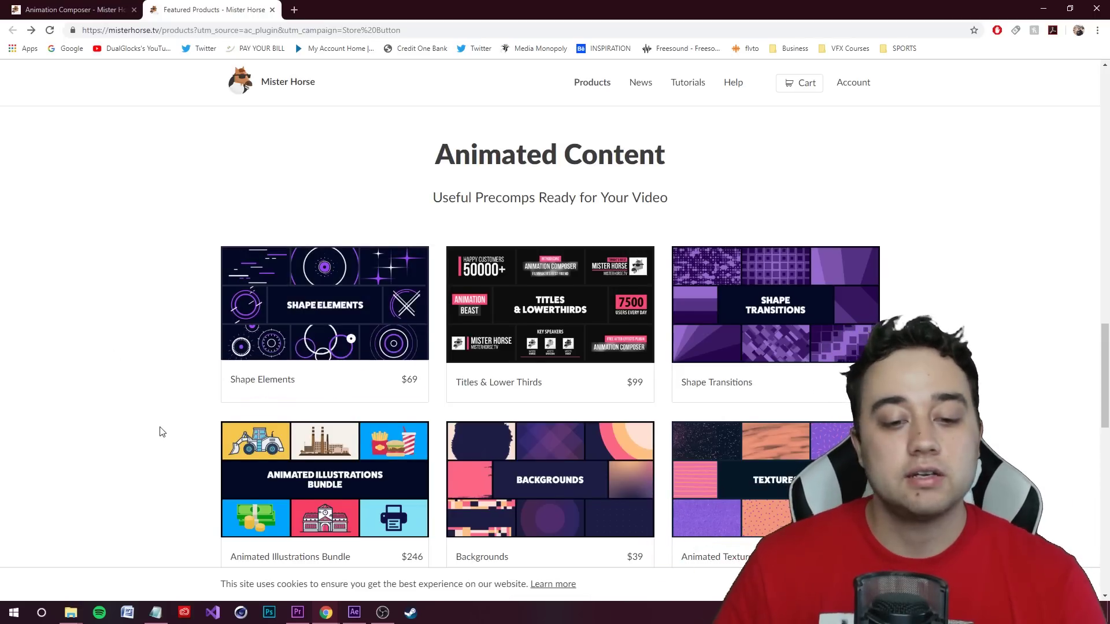
{"action": "scroll", "coordinate": [239, 470], "scroll_direction": "down", "scroll_amount": 2}
{"action": "mouse_move", "coordinate": [796, 212]}
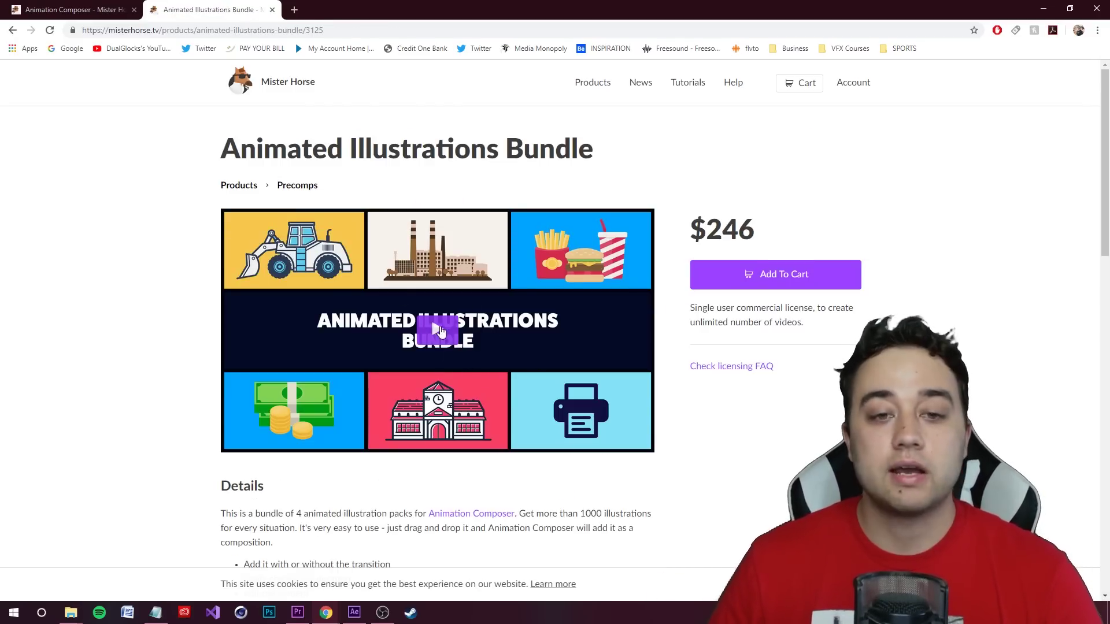
{"action": "left_click", "coordinate": [434, 328]}
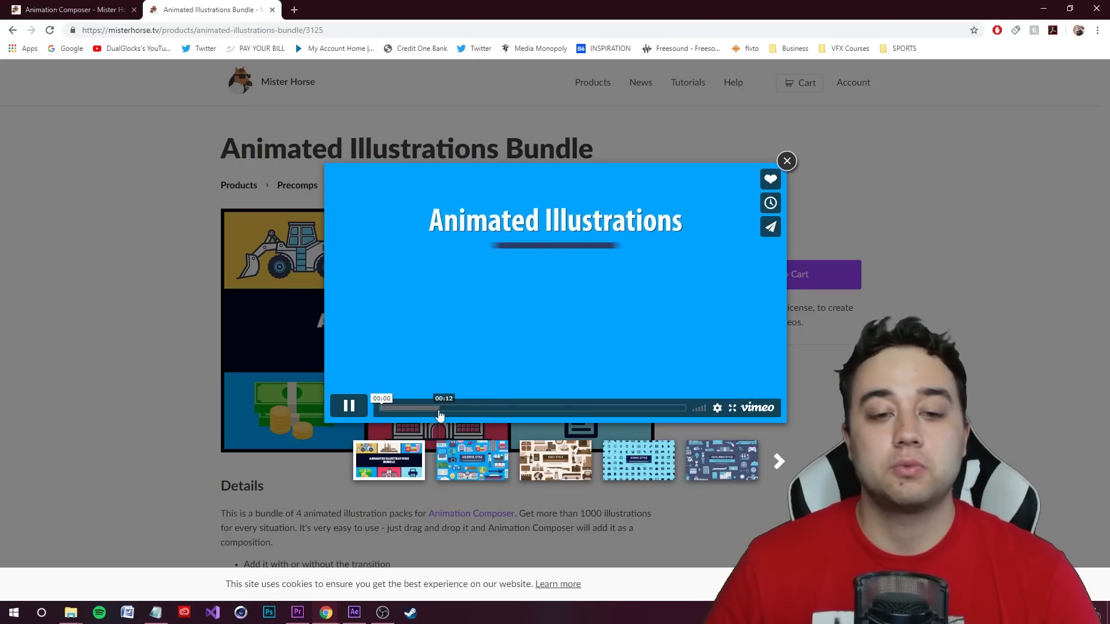
{"action": "left_click", "coordinate": [463, 408]}
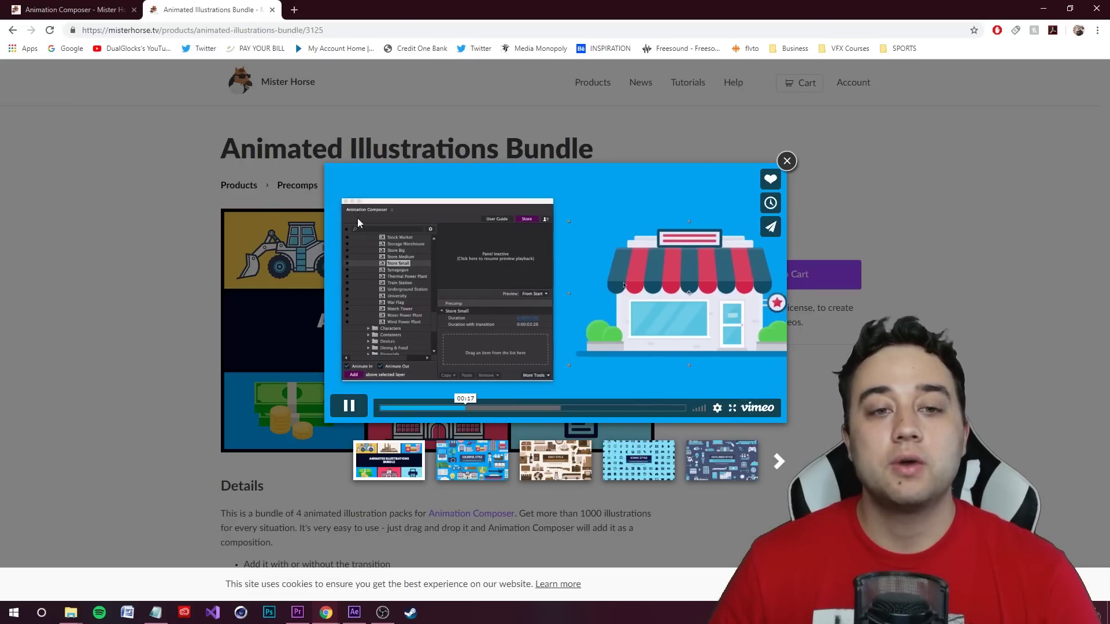
{"action": "left_click", "coordinate": [181, 294]}
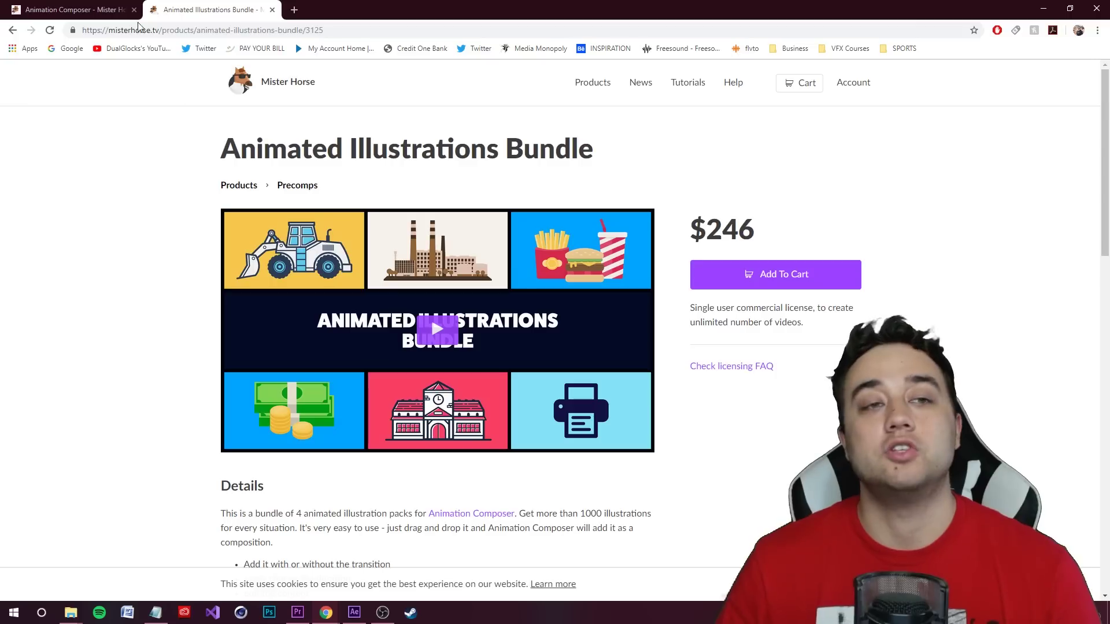
{"action": "left_click", "coordinate": [12, 30]}
{"action": "scroll", "coordinate": [110, 171], "scroll_direction": "up", "scroll_amount": 4}
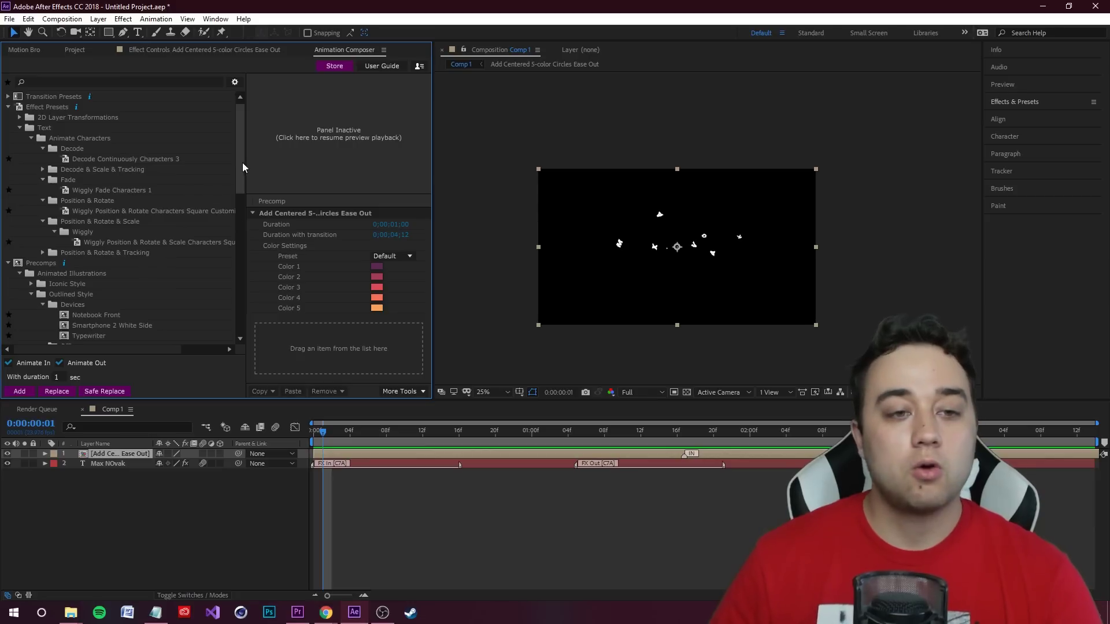
Scroll the preset tree to Hard Vignette 1 and open the Animation Composer content store.
{"action": "scroll", "coordinate": [236, 231], "scroll_direction": "down", "scroll_amount": 4}
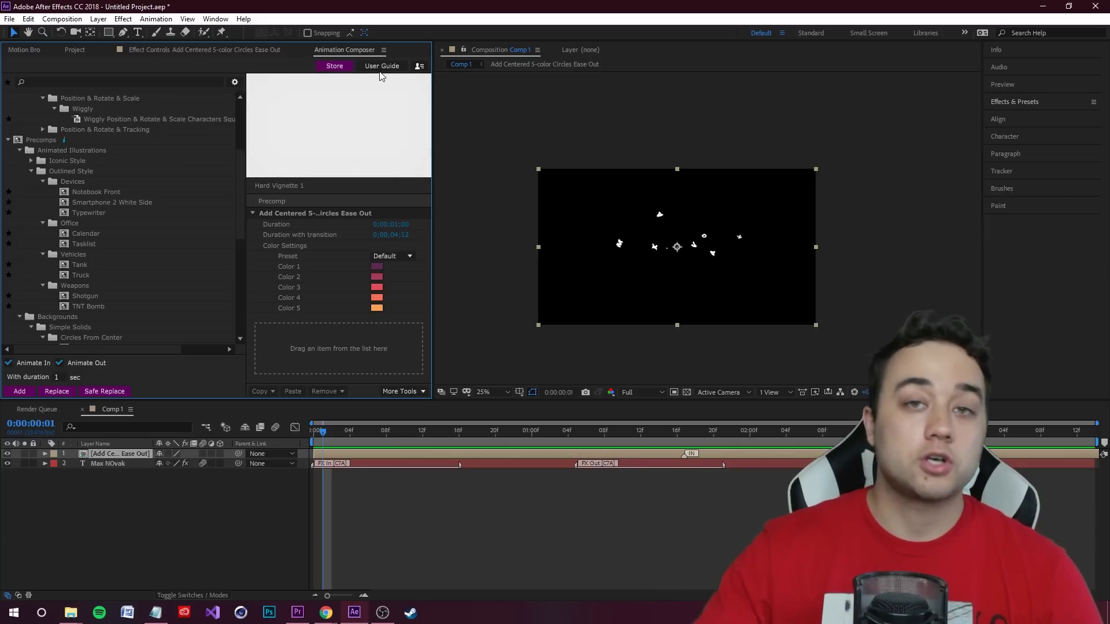
{"action": "left_click", "coordinate": [335, 66]}
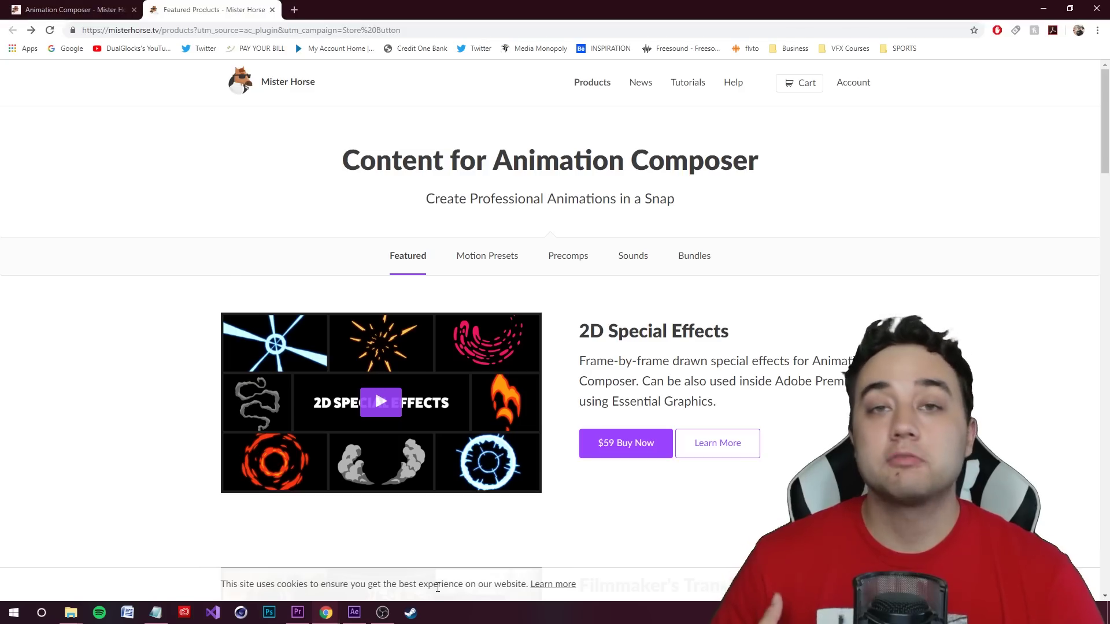
Browse Featured Products and play, skim and close the 2D Special Effects promo video.
{"action": "scroll", "coordinate": [180, 327], "scroll_direction": "down", "scroll_amount": 5}
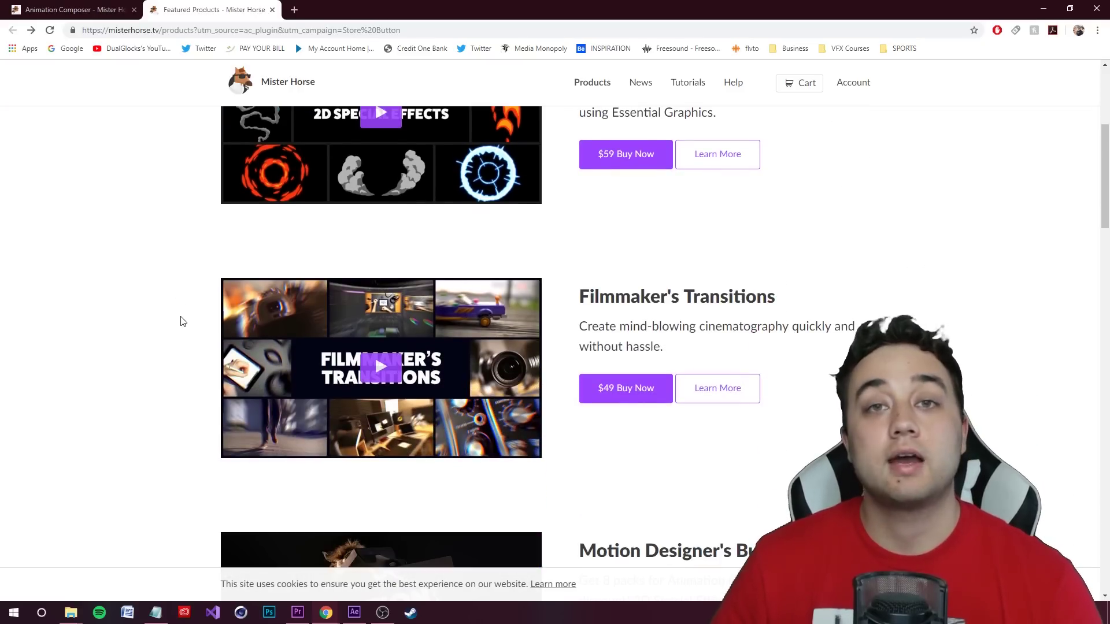
{"action": "scroll", "coordinate": [168, 291], "scroll_direction": "up", "scroll_amount": 5}
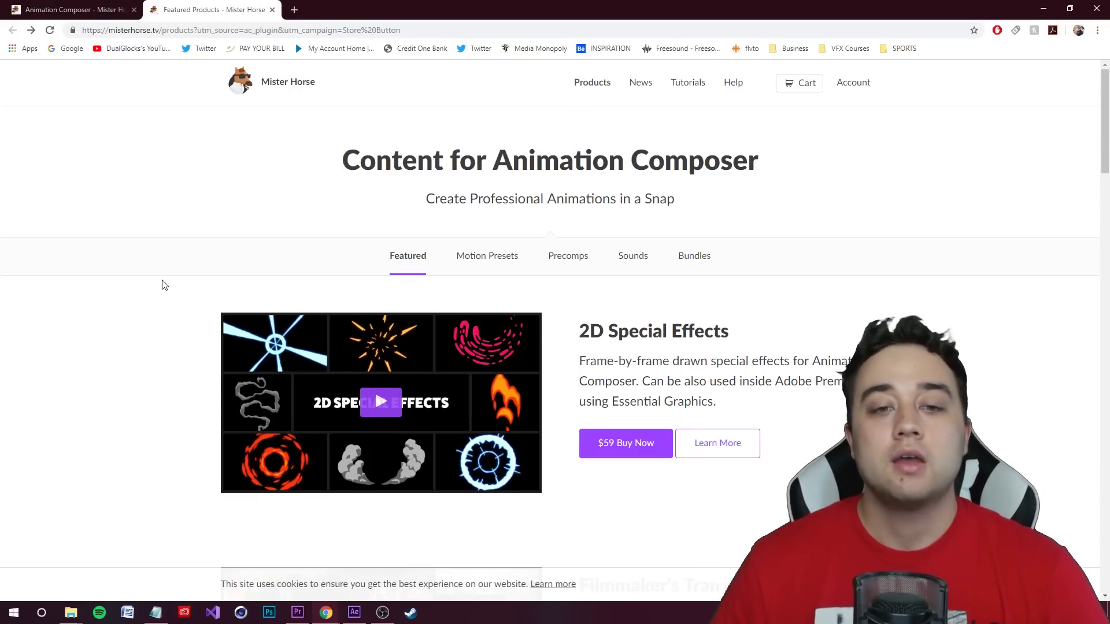
{"action": "scroll", "coordinate": [162, 285], "scroll_direction": "down", "scroll_amount": 1}
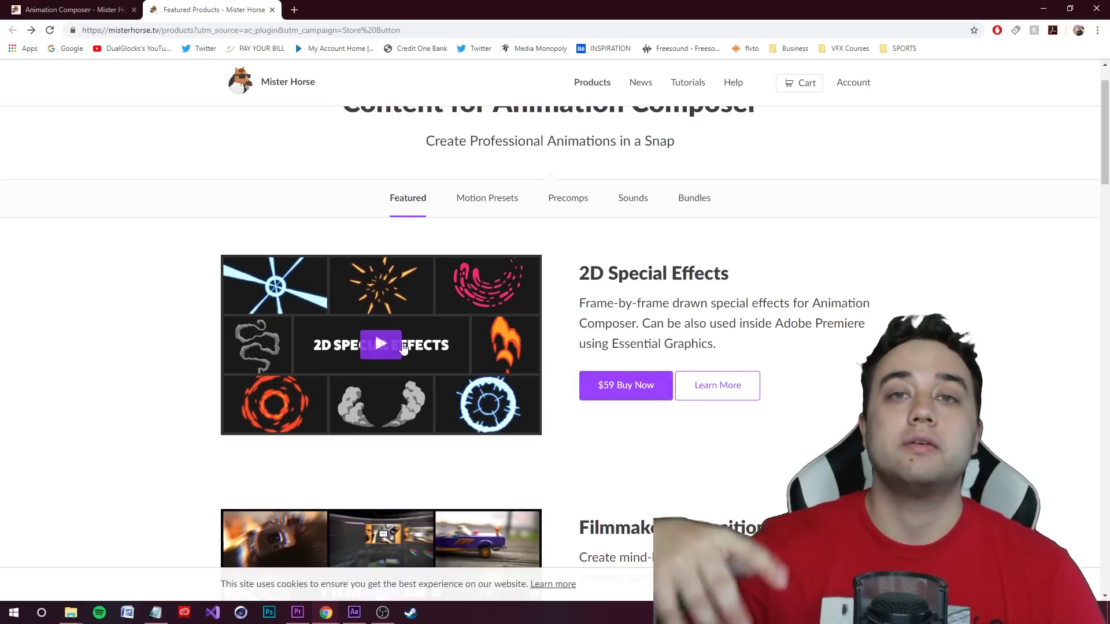
{"action": "left_click", "coordinate": [379, 345]}
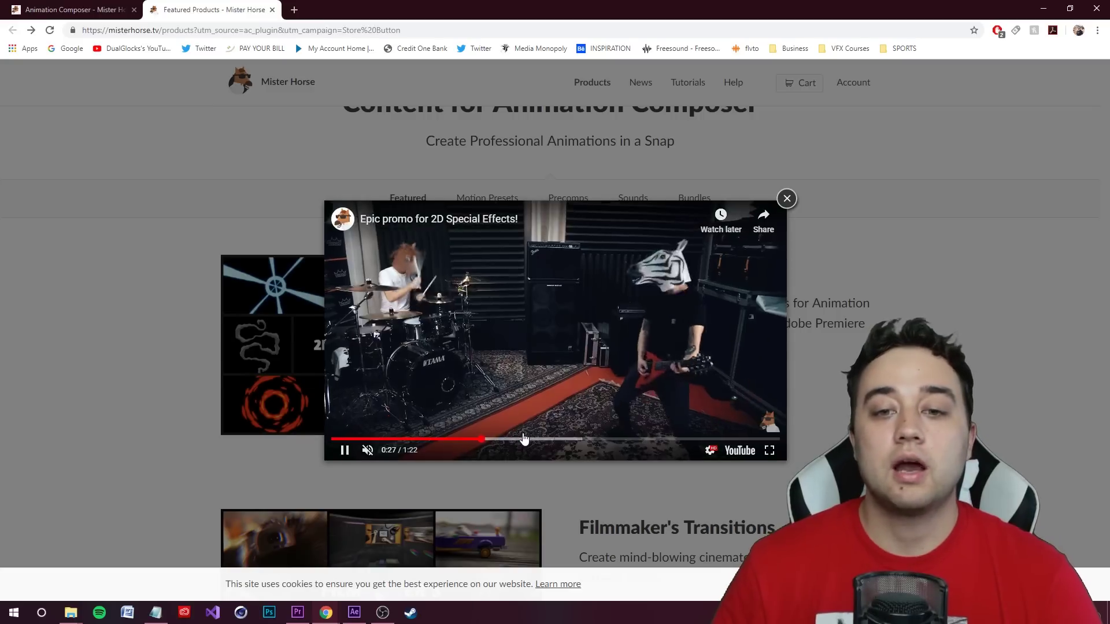
{"action": "left_click", "coordinate": [582, 440]}
{"action": "left_click", "coordinate": [660, 441]}
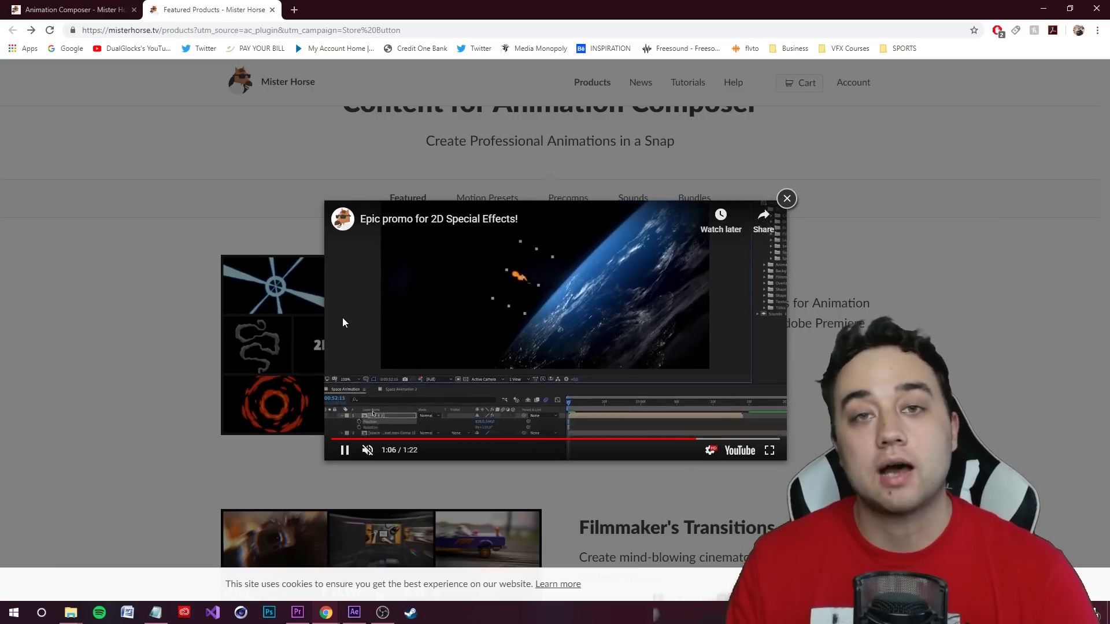
{"action": "left_click", "coordinate": [140, 355]}
Open the Animation Composer plug-in page (version 2.9.4) in a new tab.
{"action": "scroll", "coordinate": [141, 355], "scroll_direction": "down", "scroll_amount": 10}
{"action": "scroll", "coordinate": [150, 341], "scroll_direction": "down", "scroll_amount": 5}
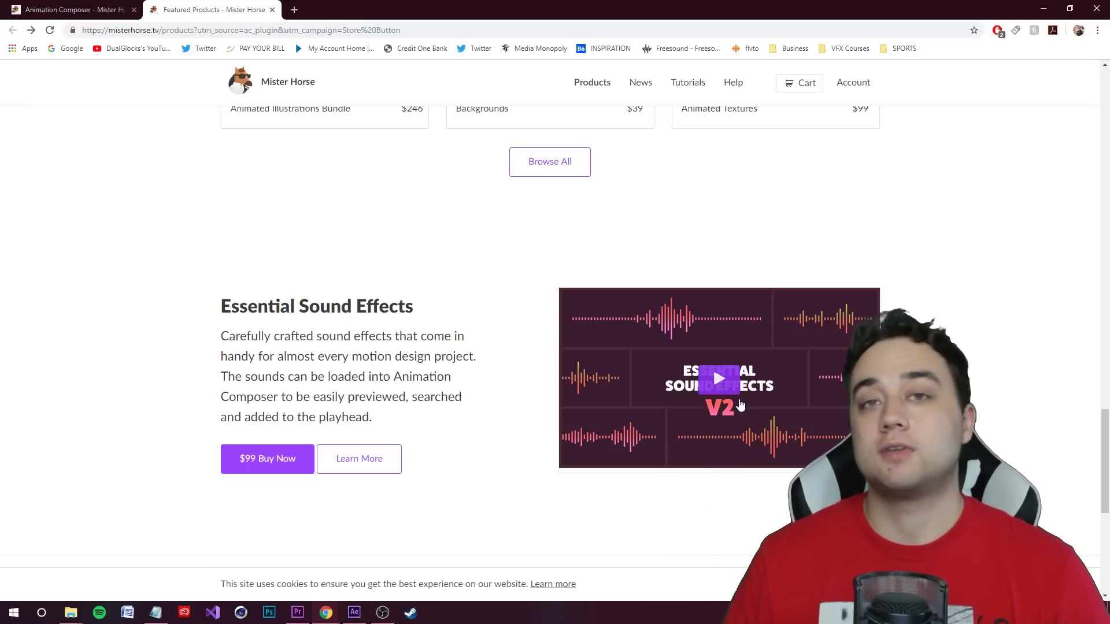
{"action": "scroll", "coordinate": [133, 398], "scroll_direction": "up", "scroll_amount": 4}
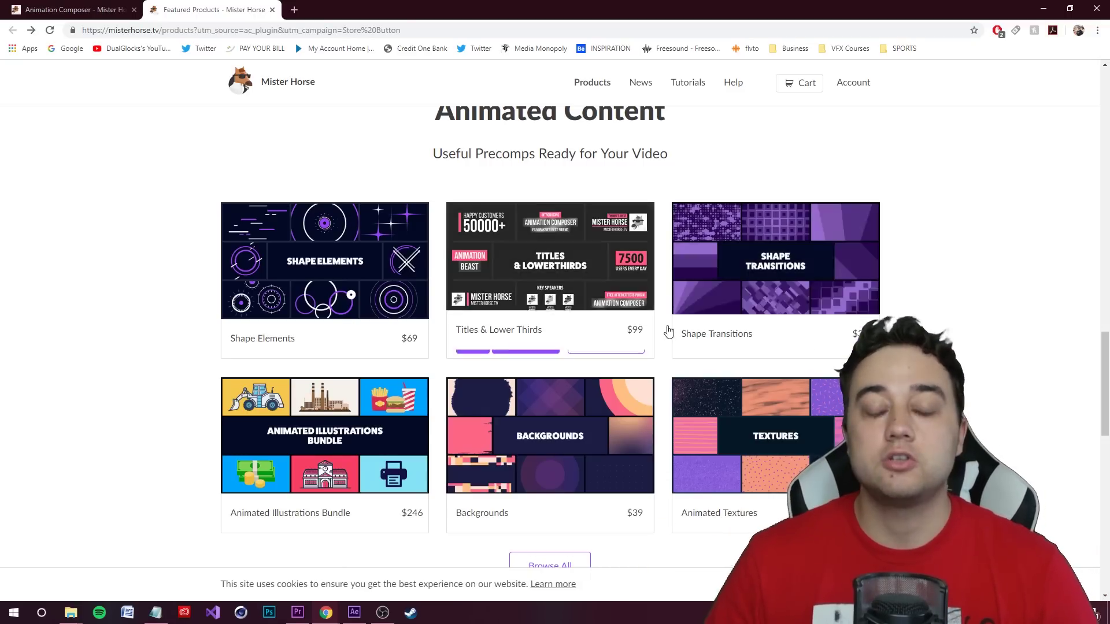
{"action": "left_click", "coordinate": [823, 338]}
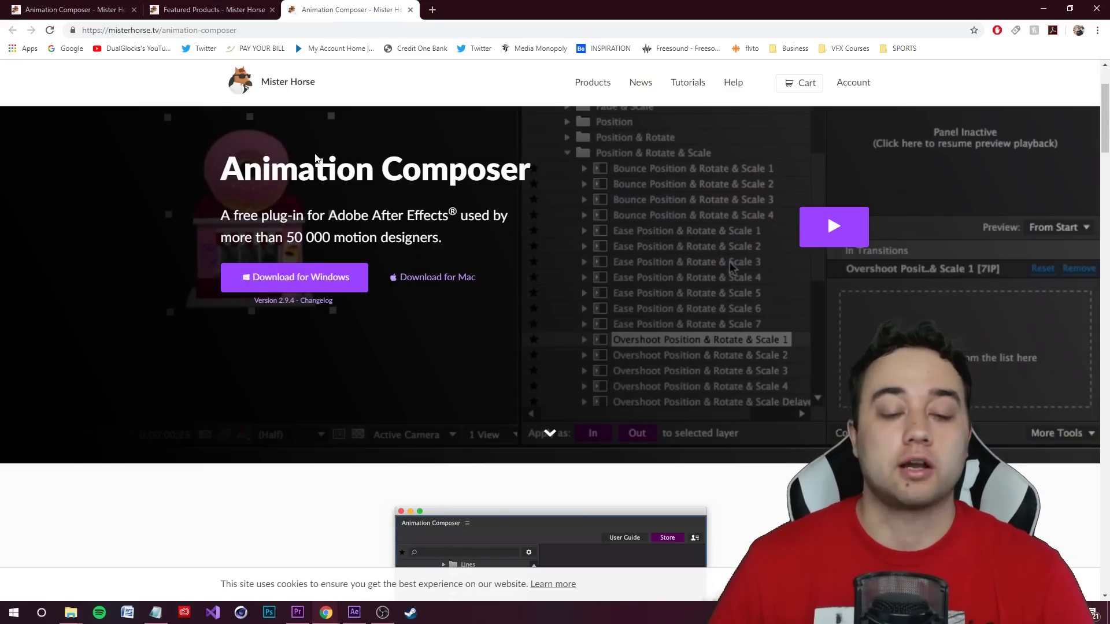
{"action": "scroll", "coordinate": [384, 327], "scroll_direction": "down", "scroll_amount": 10}
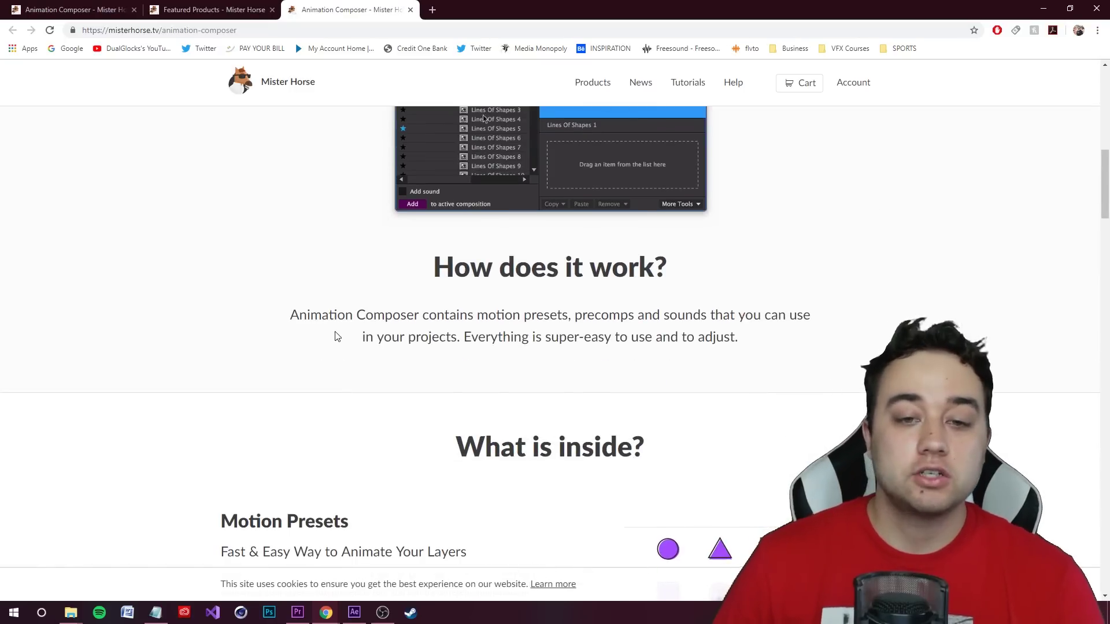
{"action": "scroll", "coordinate": [341, 332], "scroll_direction": "down", "scroll_amount": 6}
{"action": "scroll", "coordinate": [344, 328], "scroll_direction": "up", "scroll_amount": 2}
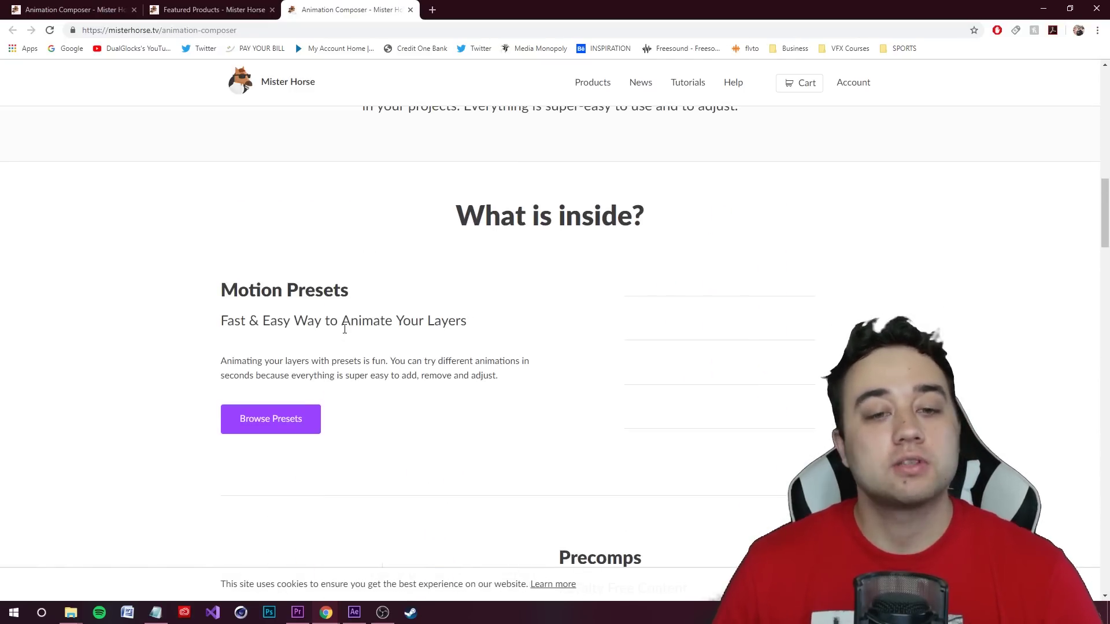
{"action": "scroll", "coordinate": [148, 282], "scroll_direction": "down", "scroll_amount": 3}
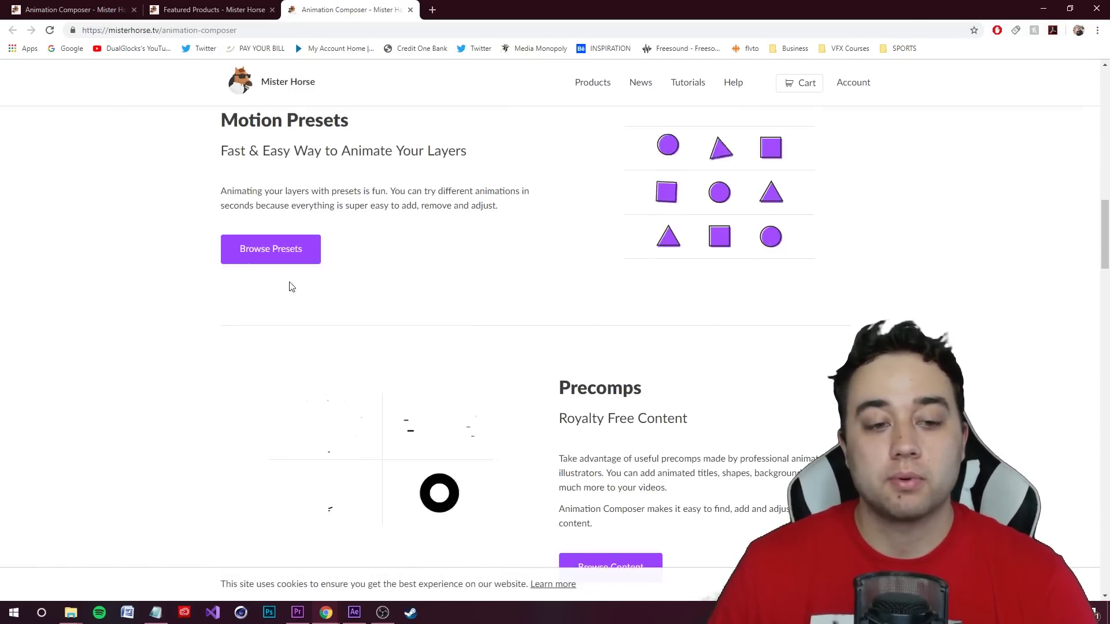
{"action": "scroll", "coordinate": [588, 249], "scroll_direction": "down", "scroll_amount": 3}
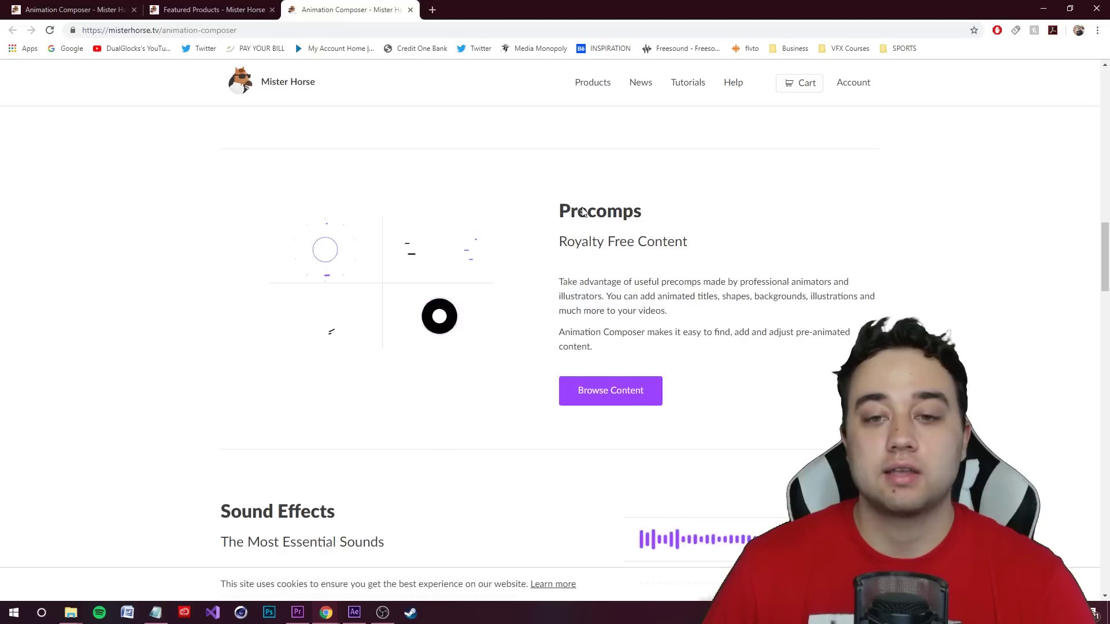
{"action": "scroll", "coordinate": [691, 263], "scroll_direction": "down", "scroll_amount": 3}
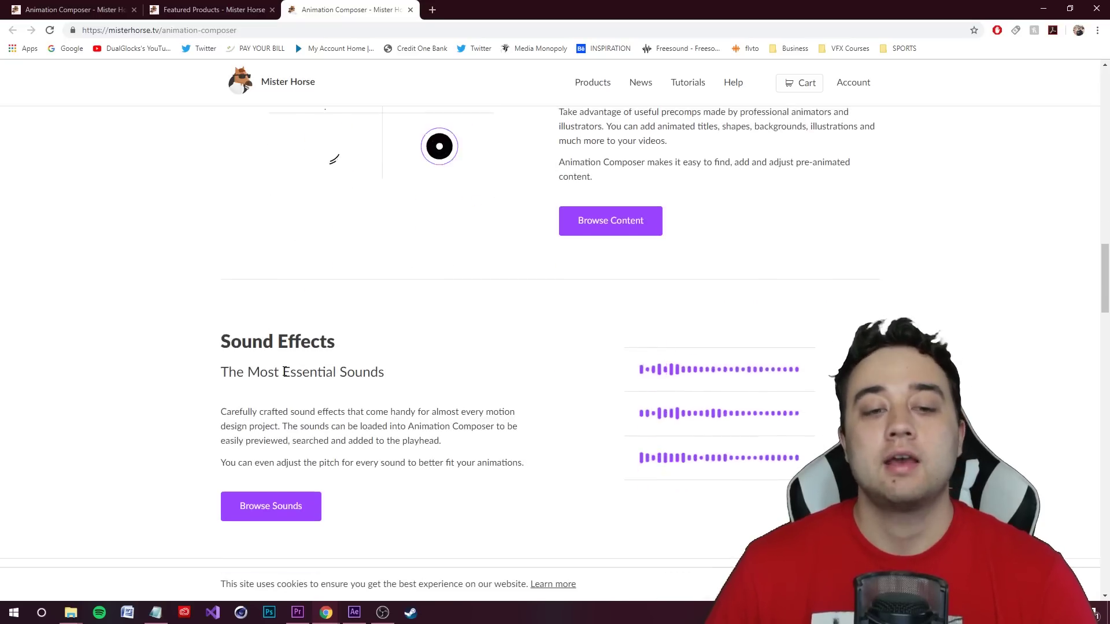
{"action": "scroll", "coordinate": [193, 327], "scroll_direction": "down", "scroll_amount": 5}
{"action": "scroll", "coordinate": [558, 341], "scroll_direction": "down", "scroll_amount": 2}
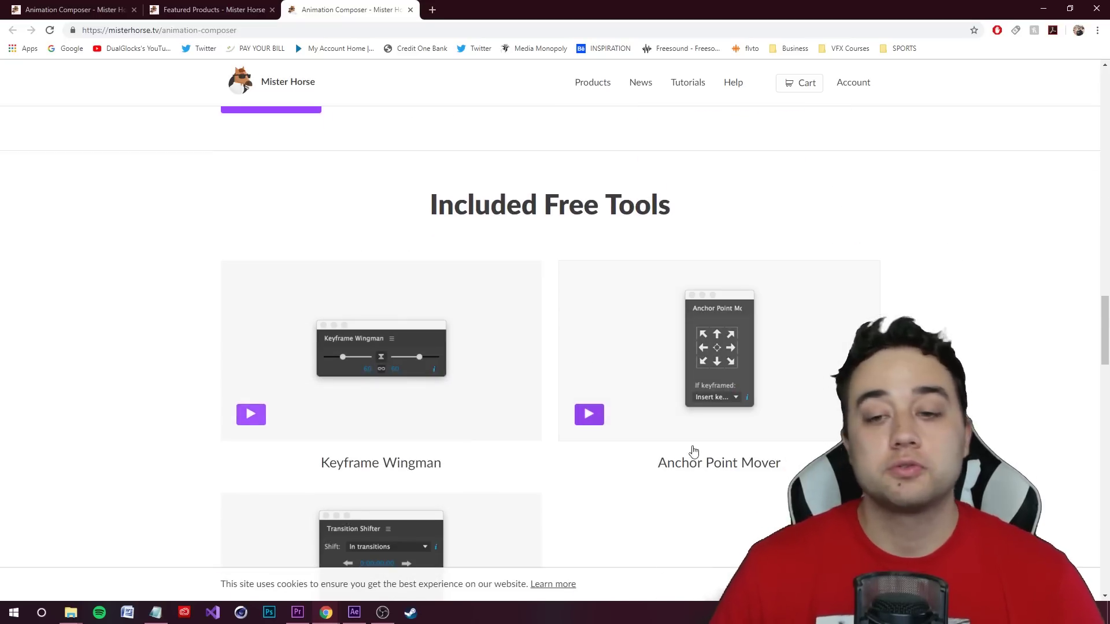
{"action": "scroll", "coordinate": [376, 347], "scroll_direction": "down", "scroll_amount": 1}
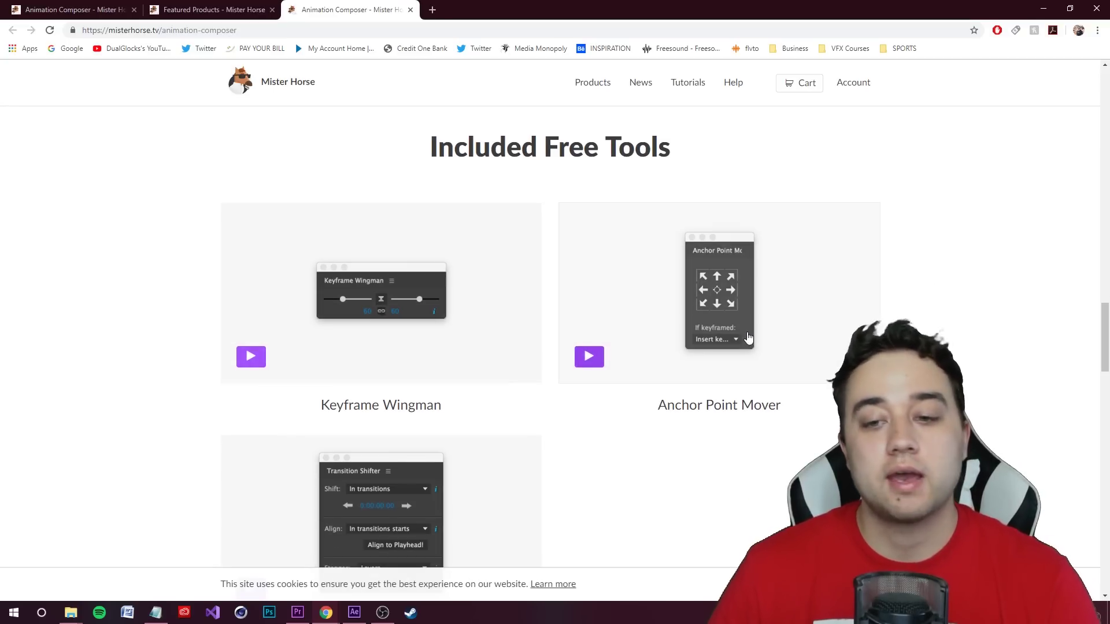
{"action": "scroll", "coordinate": [484, 432], "scroll_direction": "down", "scroll_amount": 2}
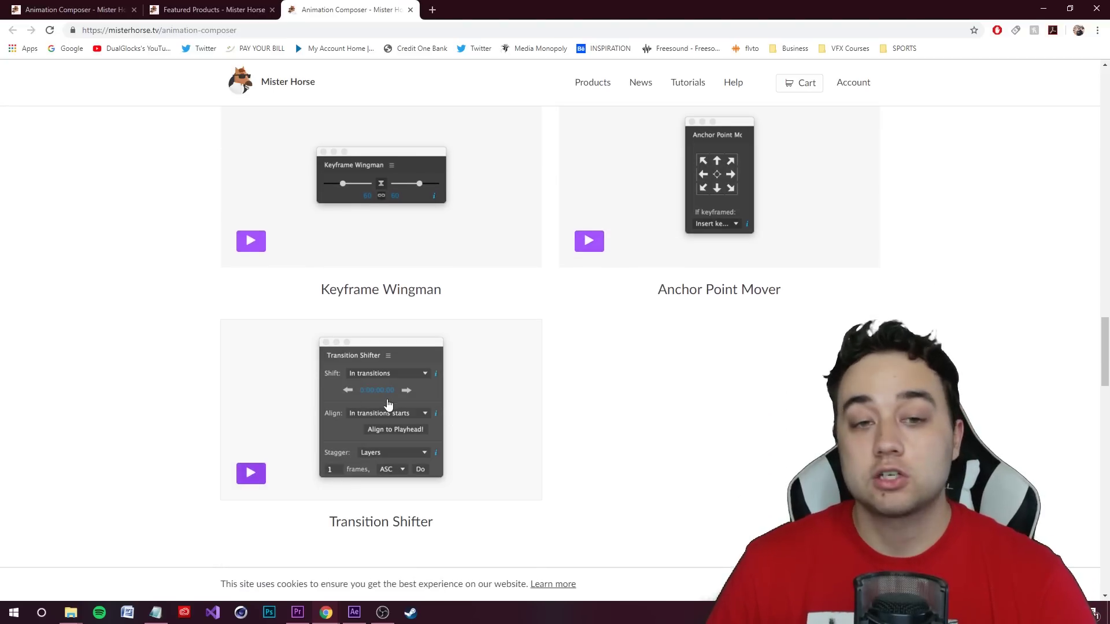
{"action": "scroll", "coordinate": [387, 403], "scroll_direction": "up", "scroll_amount": 1}
{"action": "left_click", "coordinate": [251, 298]}
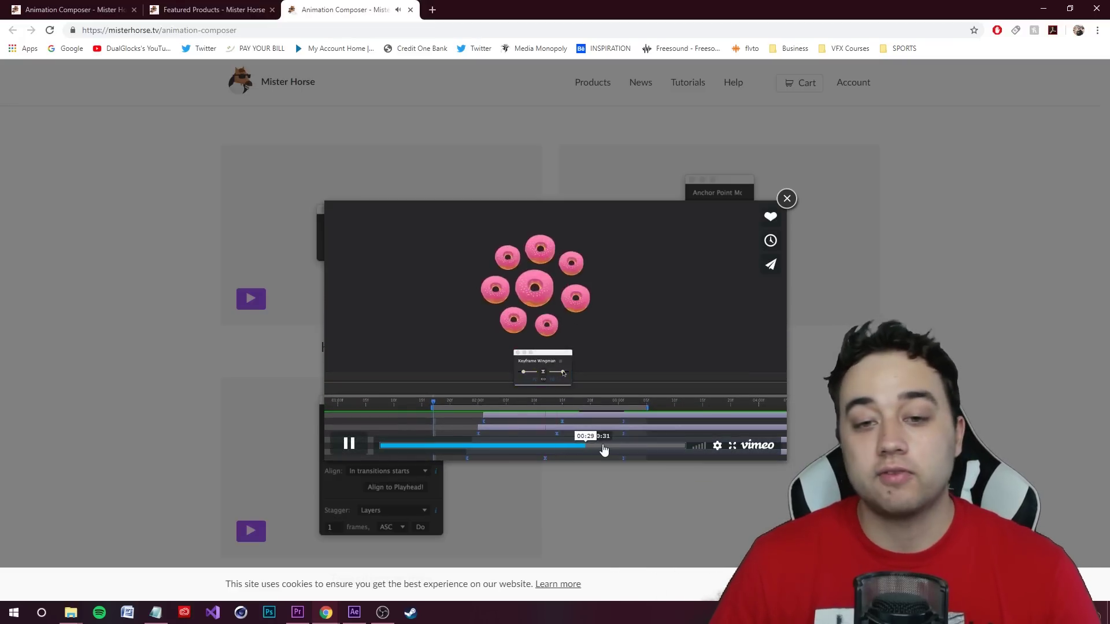
{"action": "left_click", "coordinate": [595, 446]}
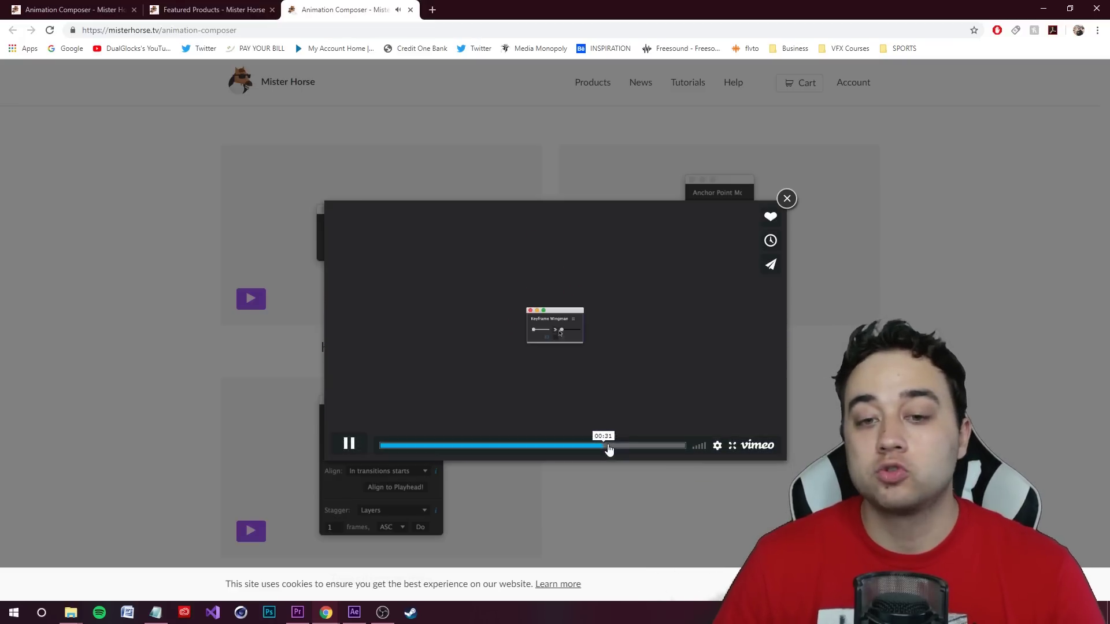
{"action": "left_click", "coordinate": [255, 363]}
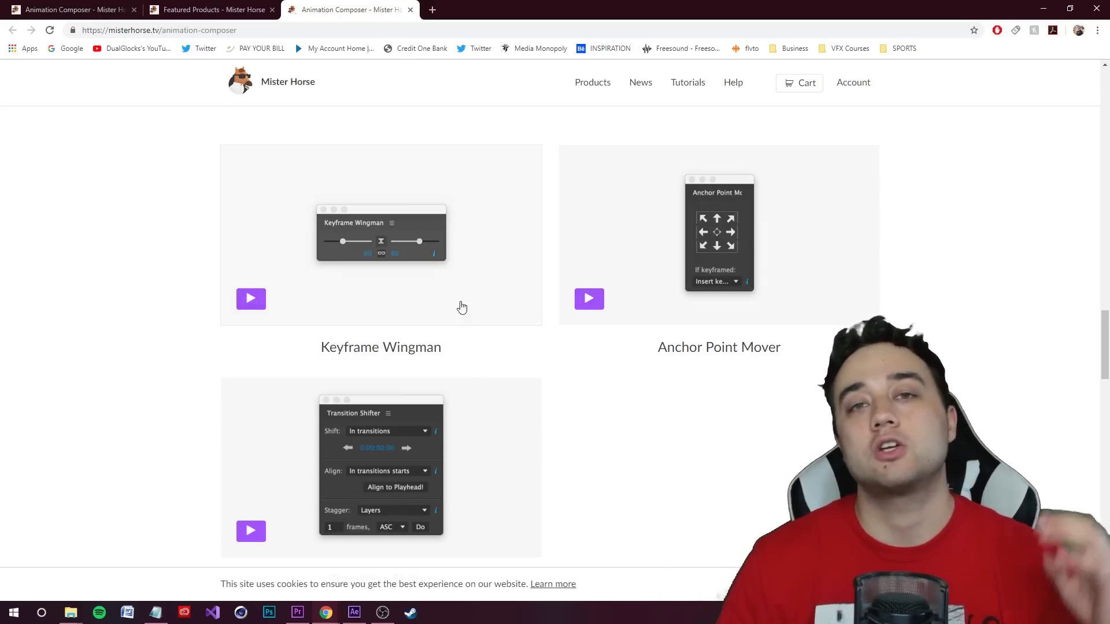
Go to the Sounds page via Browse Sounds and preview the Essential Sound Effects video.
{"action": "scroll", "coordinate": [490, 357], "scroll_direction": "down", "scroll_amount": 15}
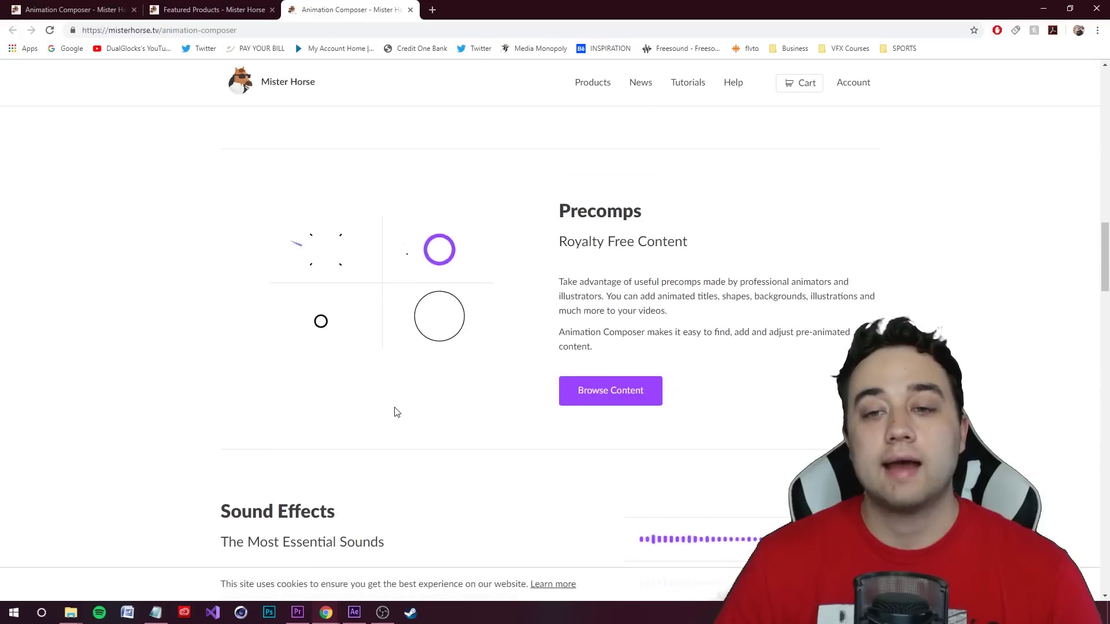
{"action": "scroll", "coordinate": [365, 445], "scroll_direction": "down", "scroll_amount": 2}
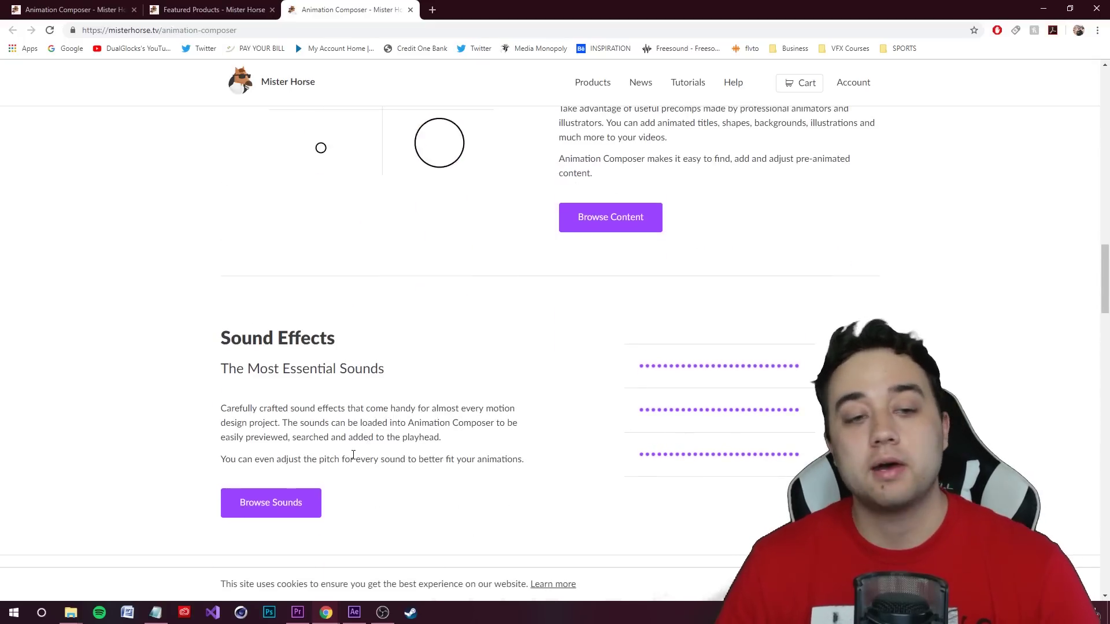
{"action": "left_click", "coordinate": [270, 502]}
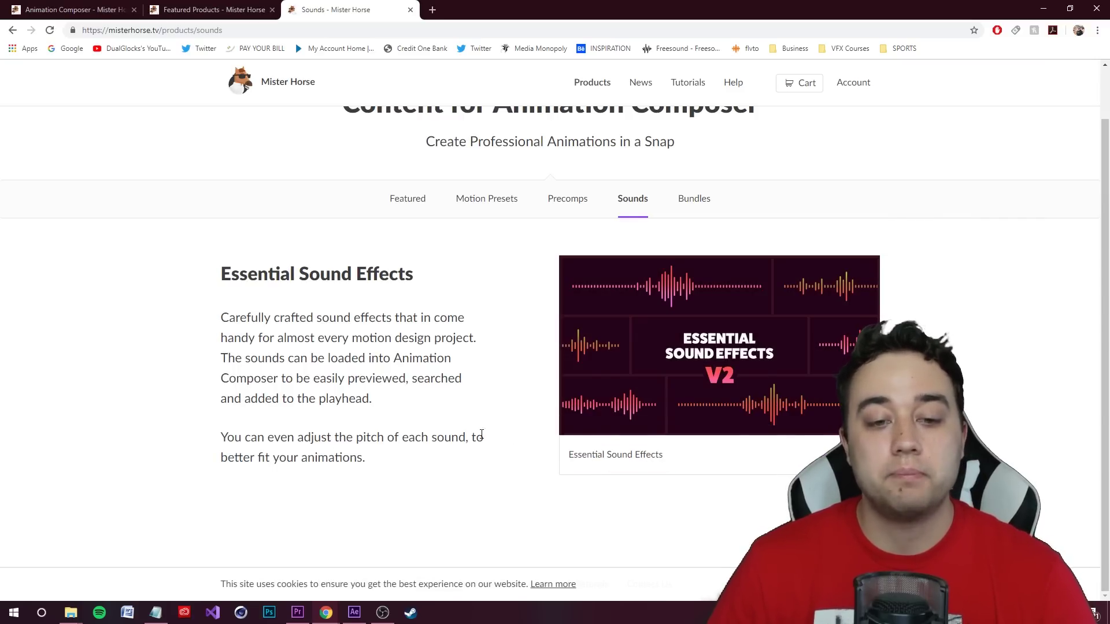
{"action": "left_click", "coordinate": [578, 393]}
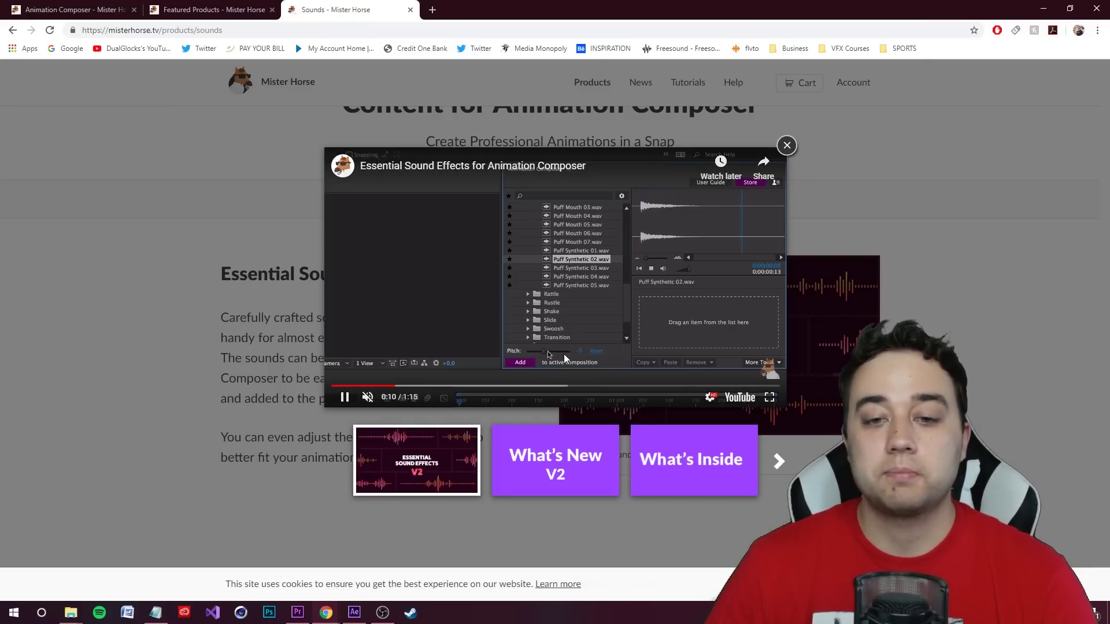
{"action": "left_click", "coordinate": [199, 326]}
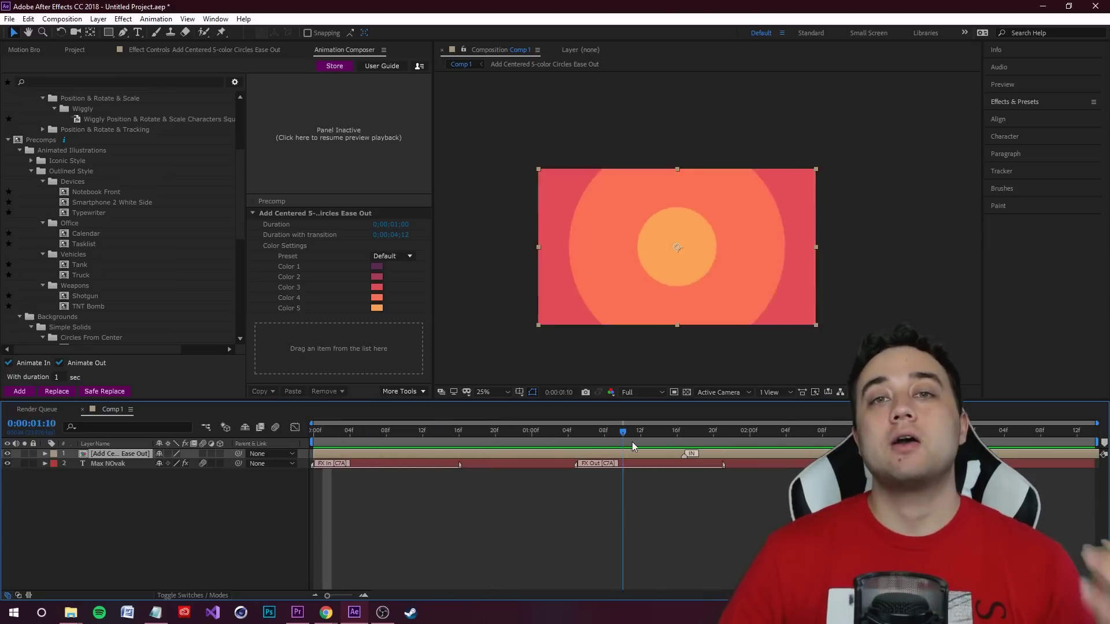
Scrub the circles animation, then preview Wiggly Fade Characters 1 and Decode Continuously Characters 3.
{"action": "left_click_drag", "start_coordinate": [632, 446], "coordinate": [511, 449]}
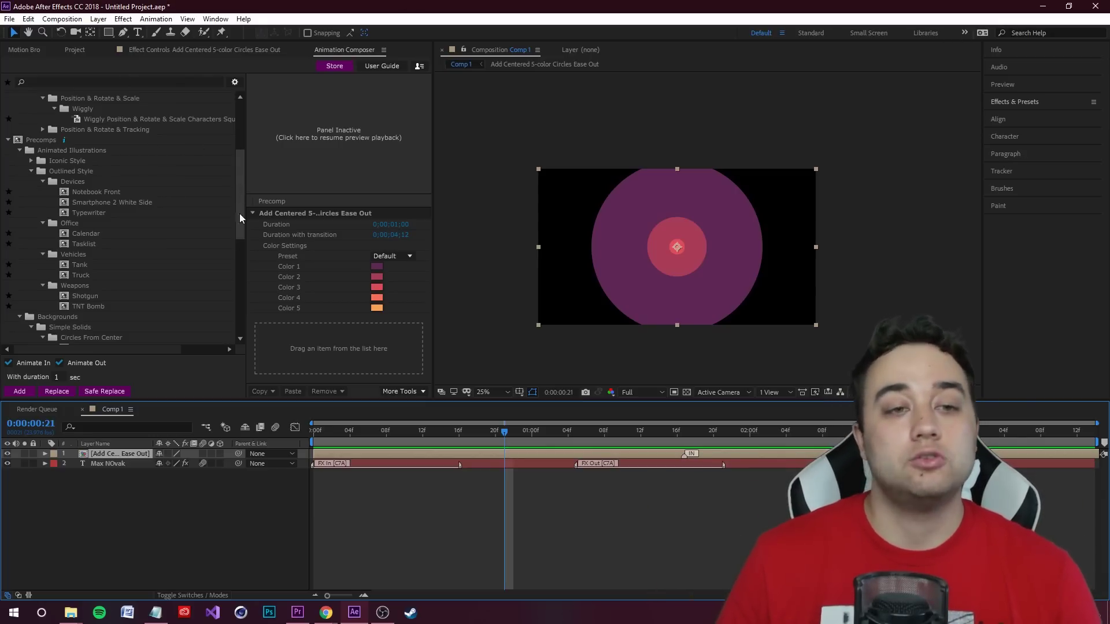
{"action": "left_click_drag", "start_coordinate": [240, 218], "coordinate": [241, 269]}
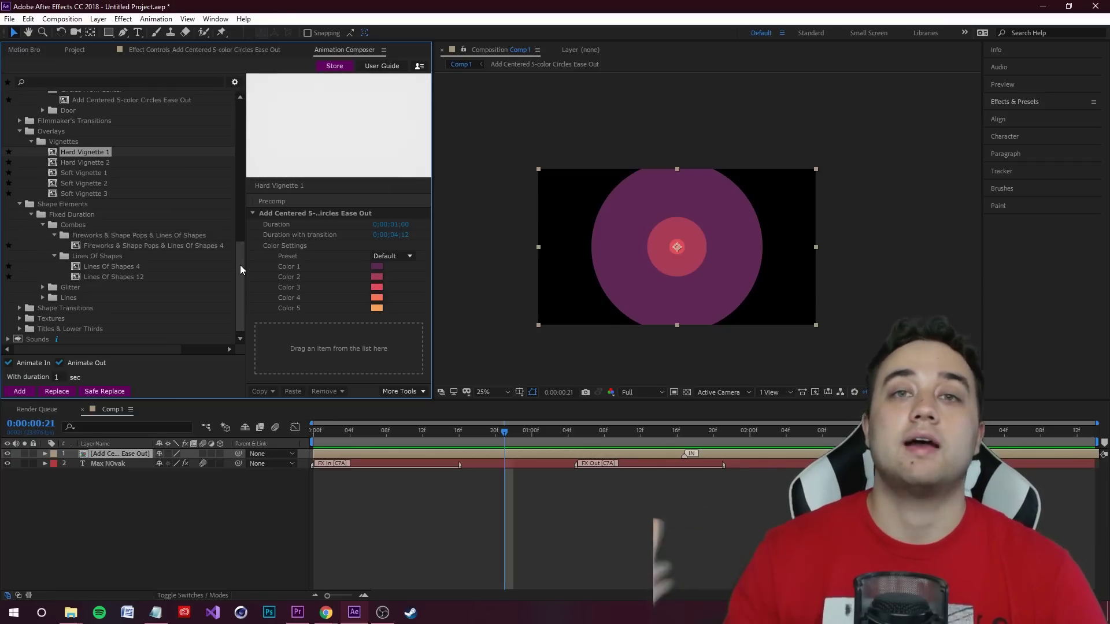
{"action": "scroll", "coordinate": [116, 231], "scroll_direction": "up", "scroll_amount": 10}
{"action": "left_click", "coordinate": [110, 190]}
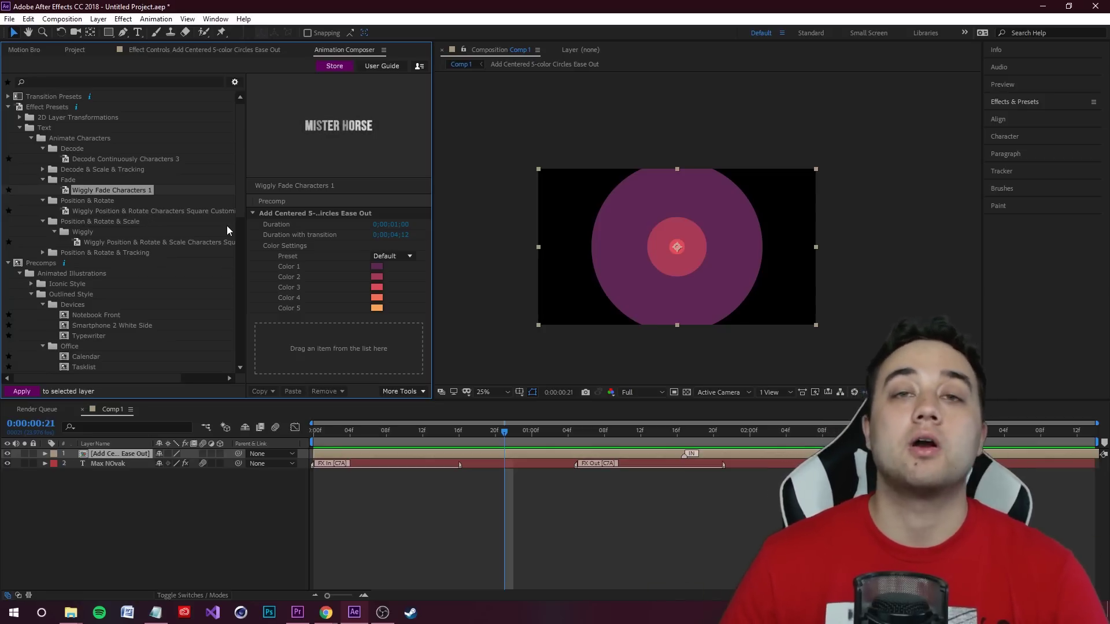
{"action": "left_click", "coordinate": [125, 158]}
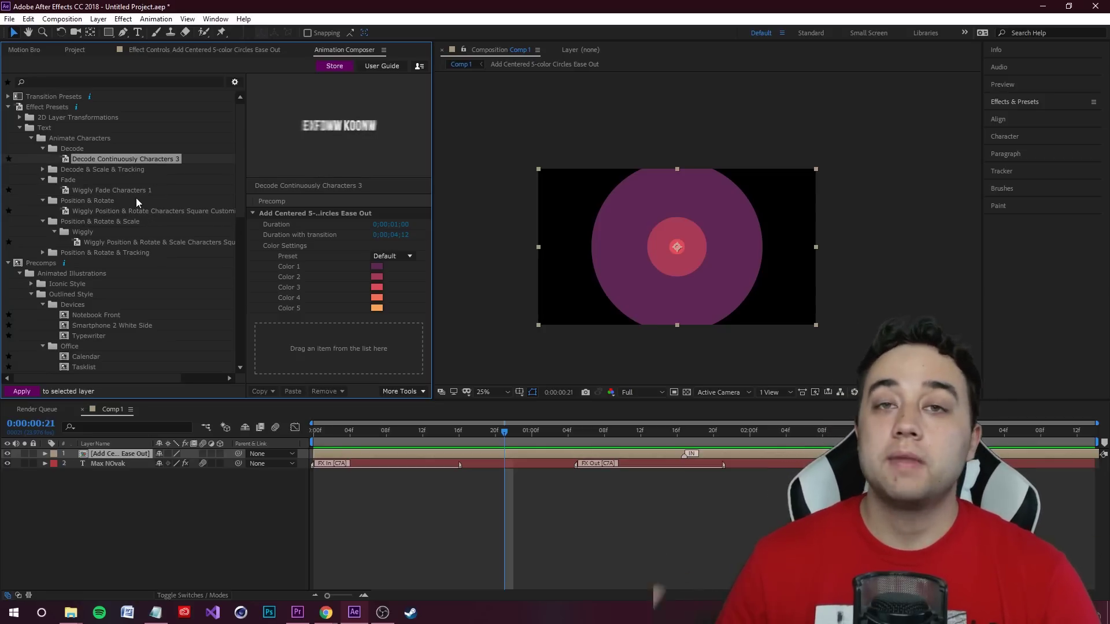